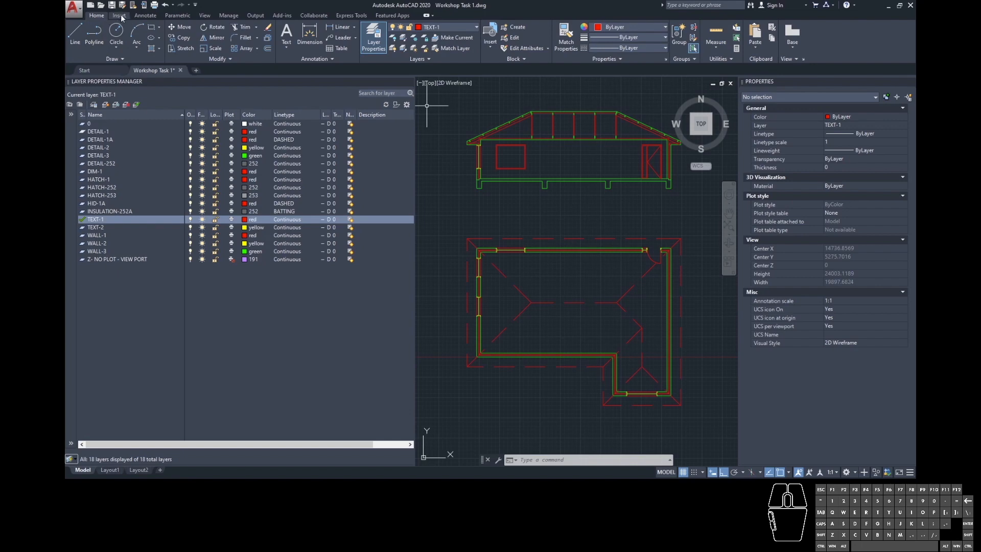
Step: Create a new text style named "LG Text" and make it the current text style
left_click(145, 16)
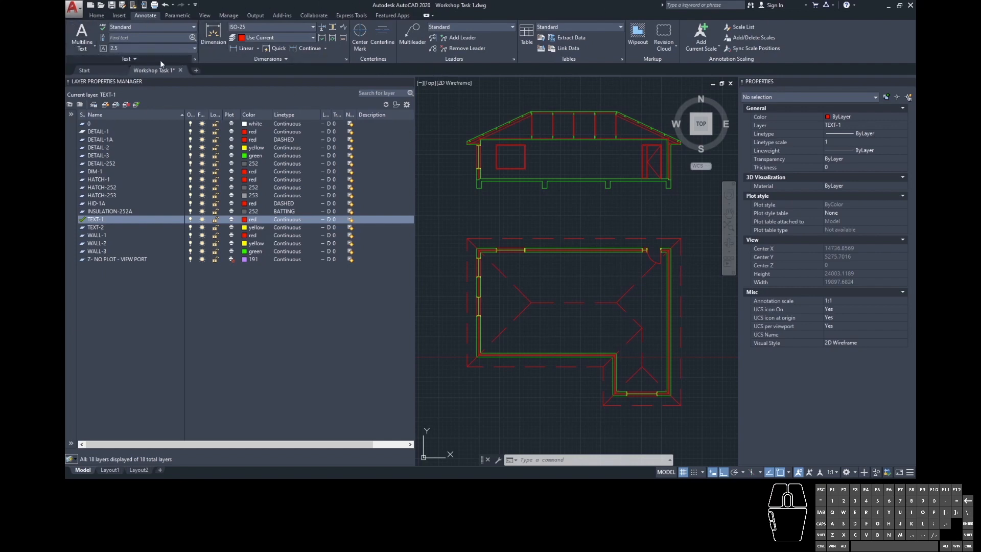
left_click(195, 59)
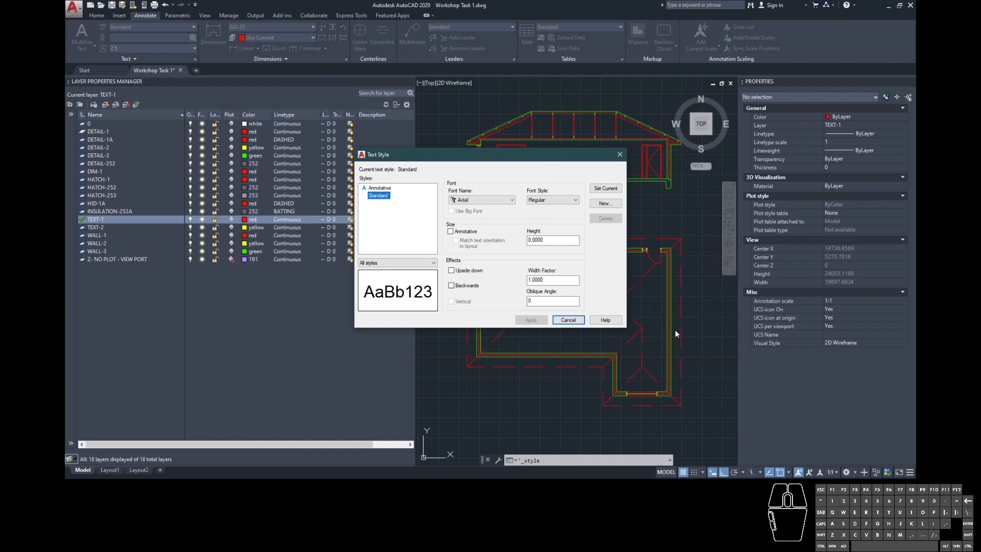
left_click(611, 204)
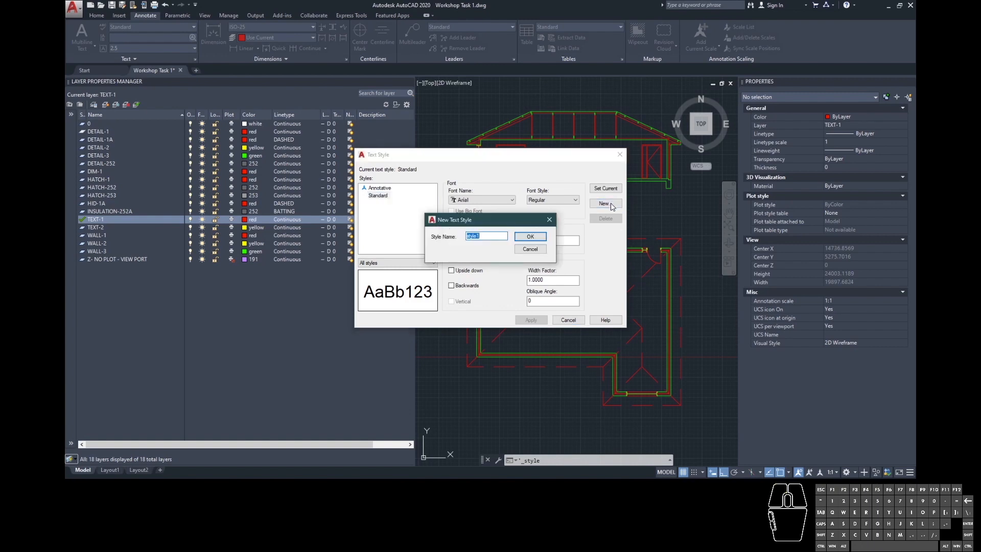
key("Caps_Lock")
type("LG Text")
left_click(526, 236)
left_click(385, 196)
left_click(600, 189)
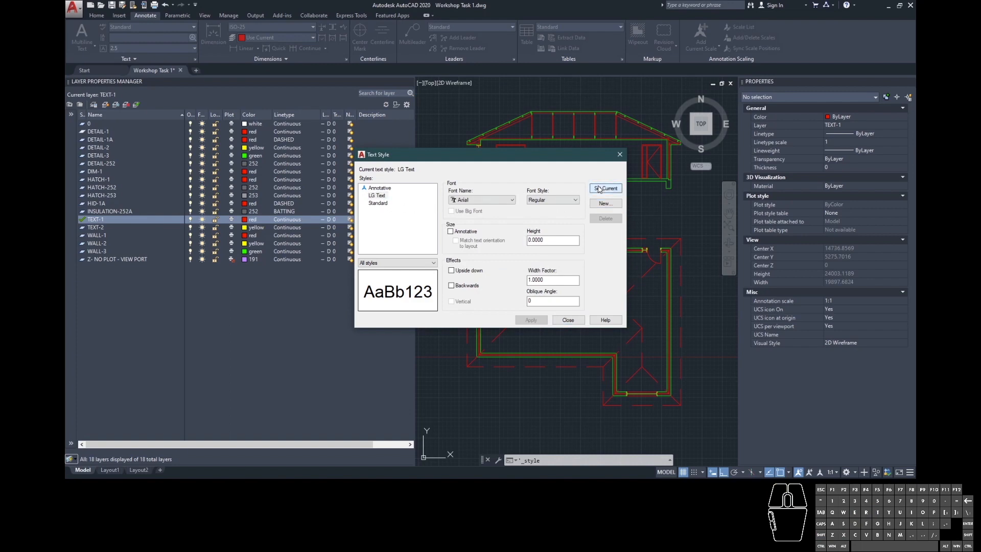
Step: Choose Arial as the font of the LG Text style and close the text style settings
left_click(491, 200)
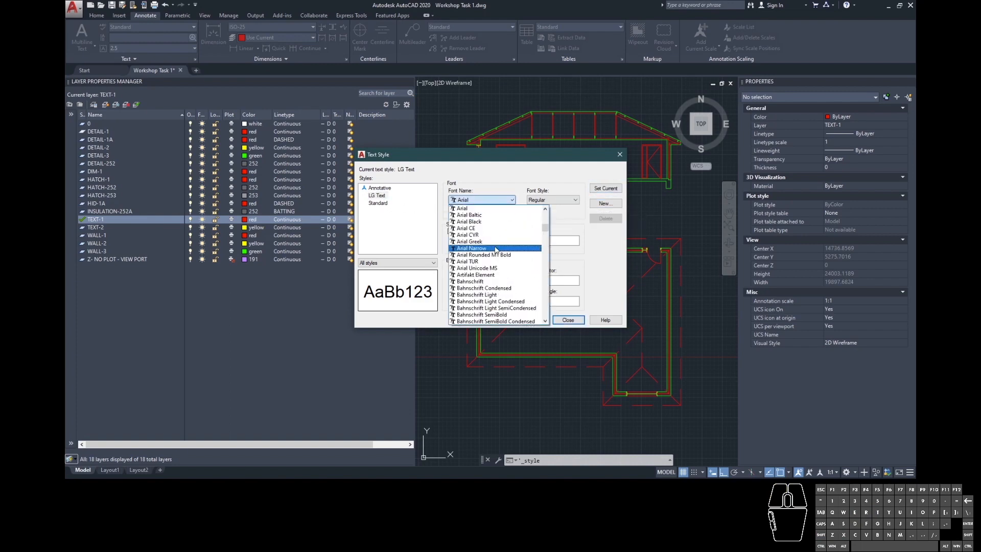
left_click(477, 209)
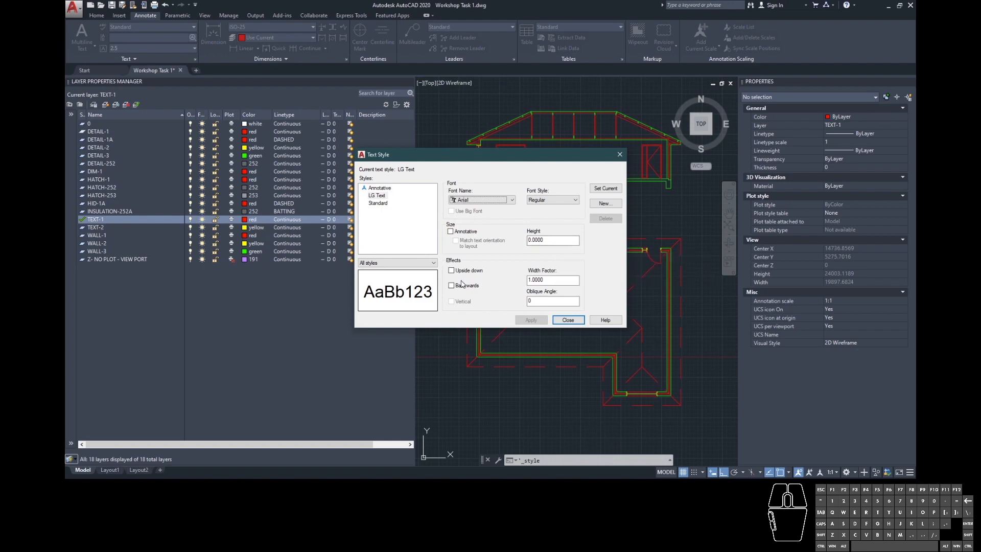
left_click(560, 321)
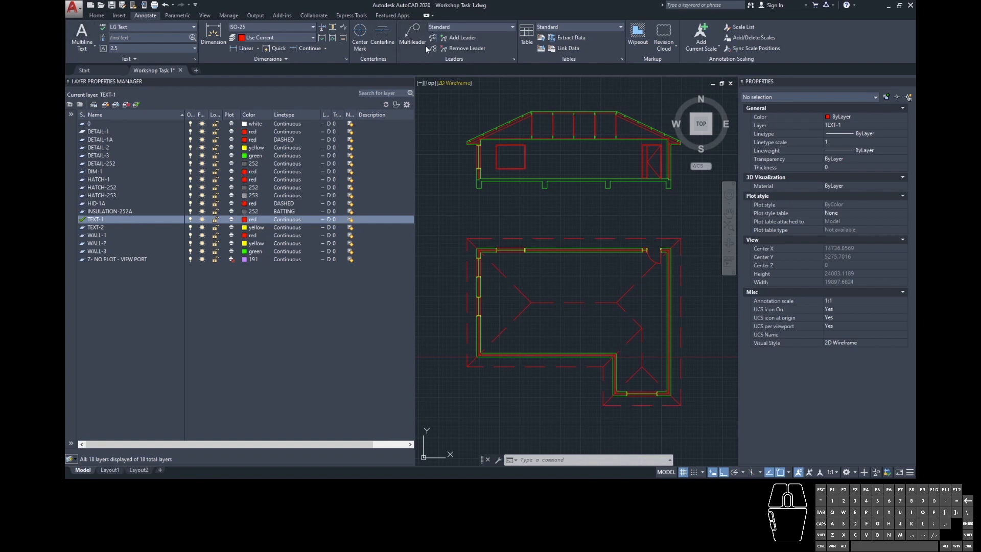
Step: Create a new multileader style named "LG 2mm Text" based on Standard
left_click(513, 60)
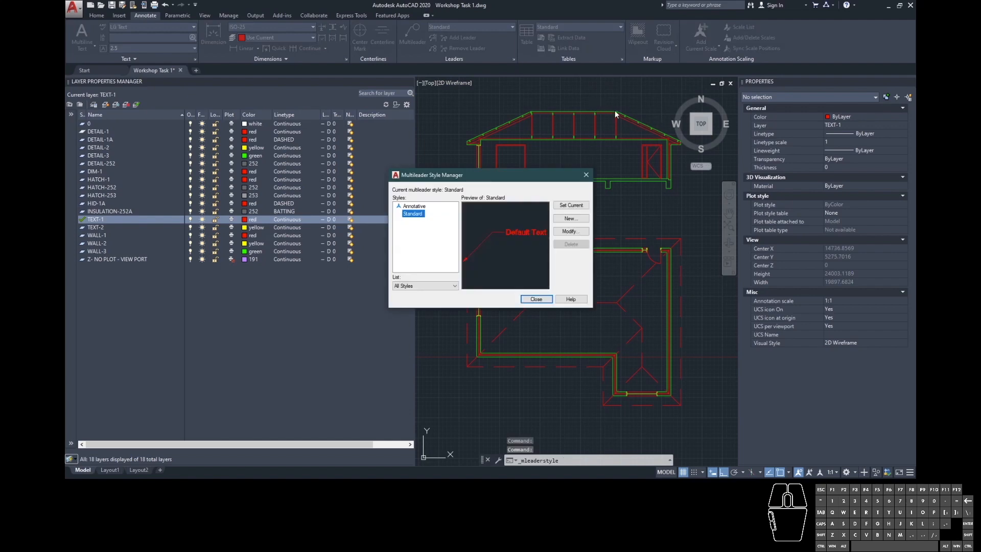
left_click(570, 218)
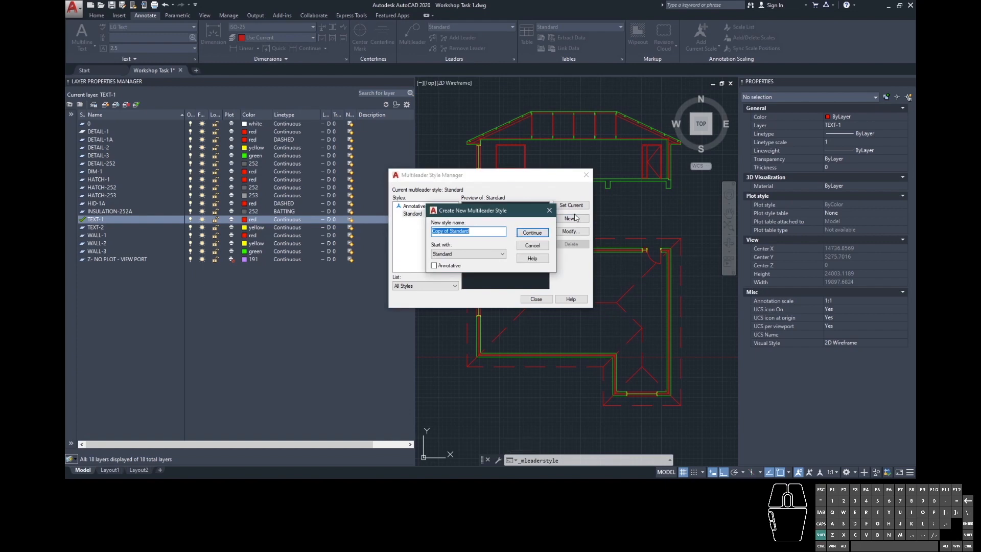
type("LG 2mm Text")
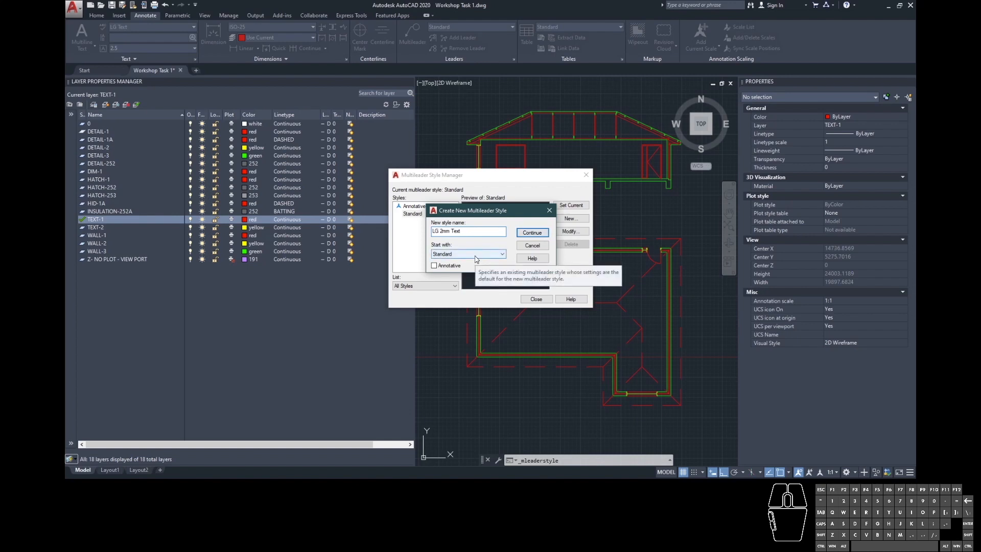
left_click(534, 233)
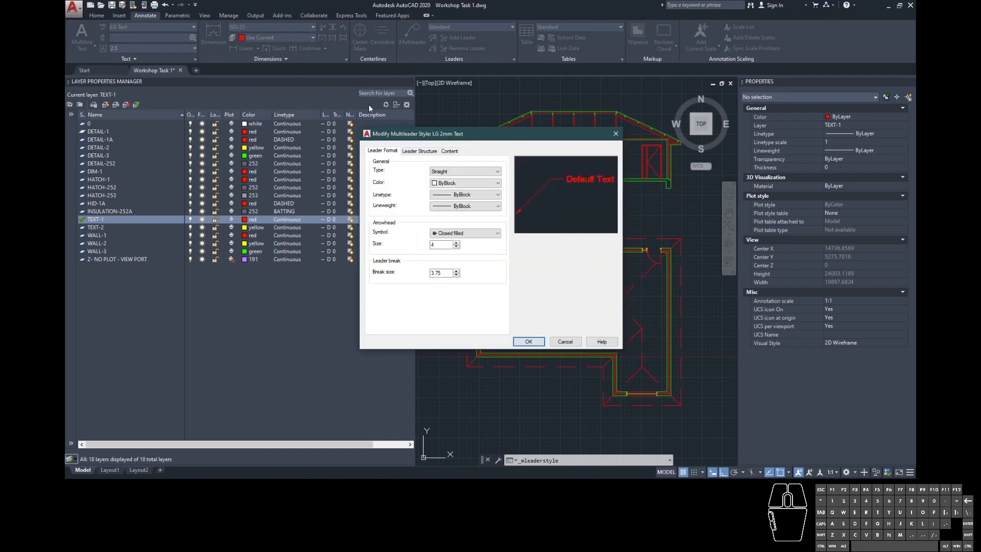
Step: Review the multileader settings in Annotations Settings.pdf from the Construction I folder, then return to the multileader style settings in AutoCAD
left_click(419, 151)
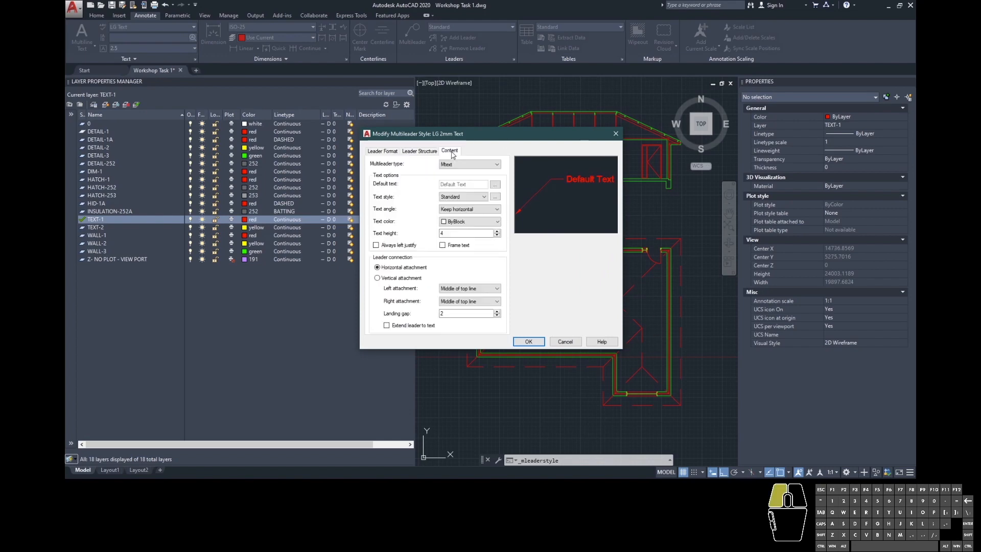
left_click(376, 153)
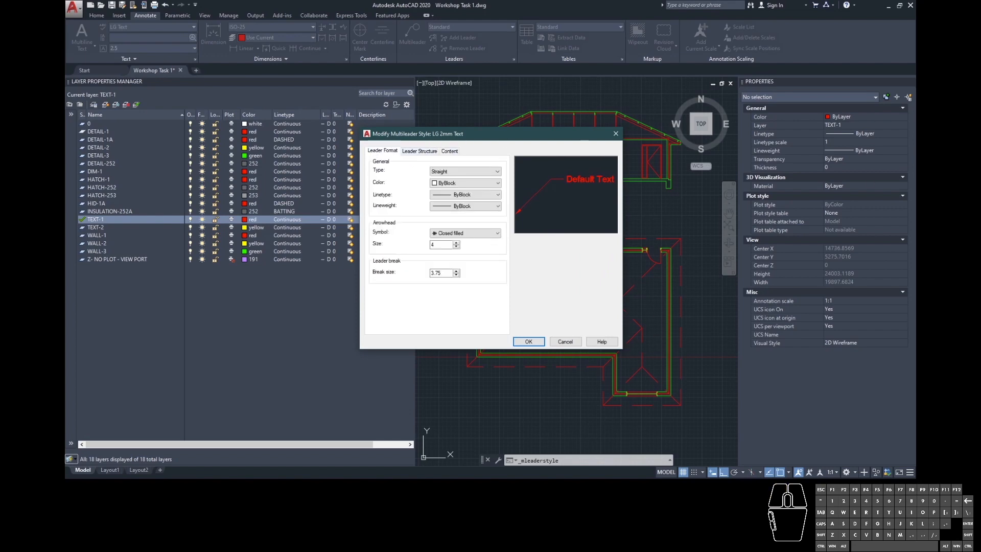
left_click(613, 1)
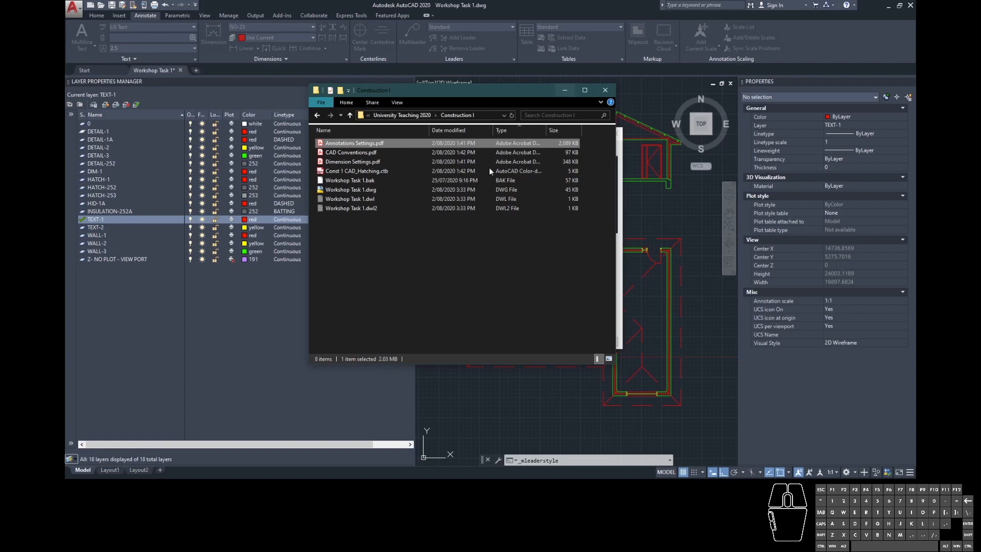
double_click(382, 142)
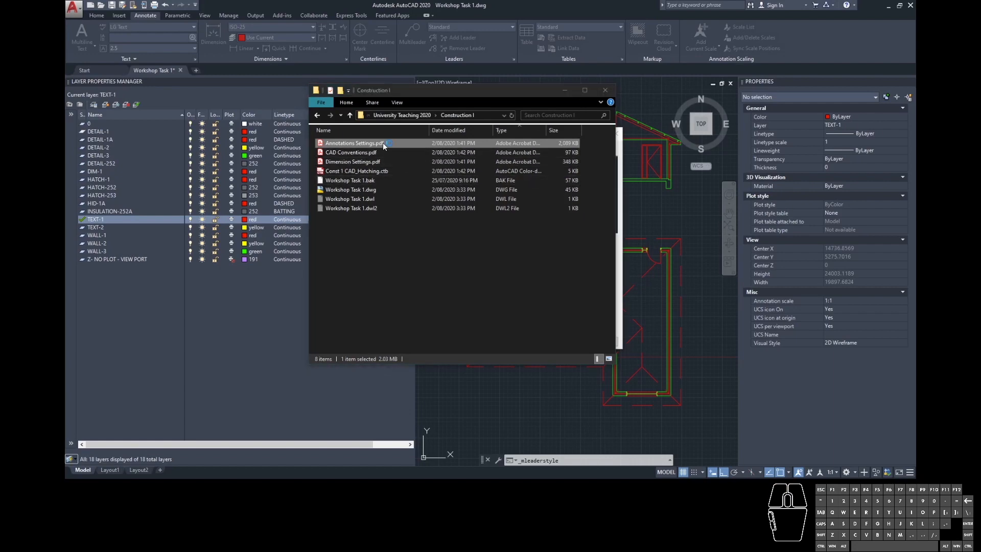
scroll(679, 177, "down", 5)
scroll(687, 199, "down", 15)
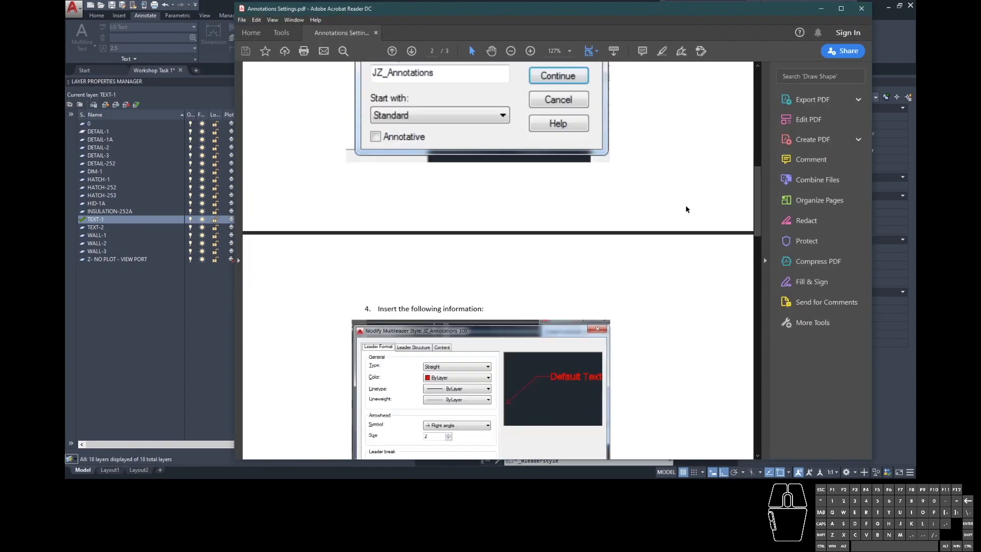
scroll(704, 229, "down", 8)
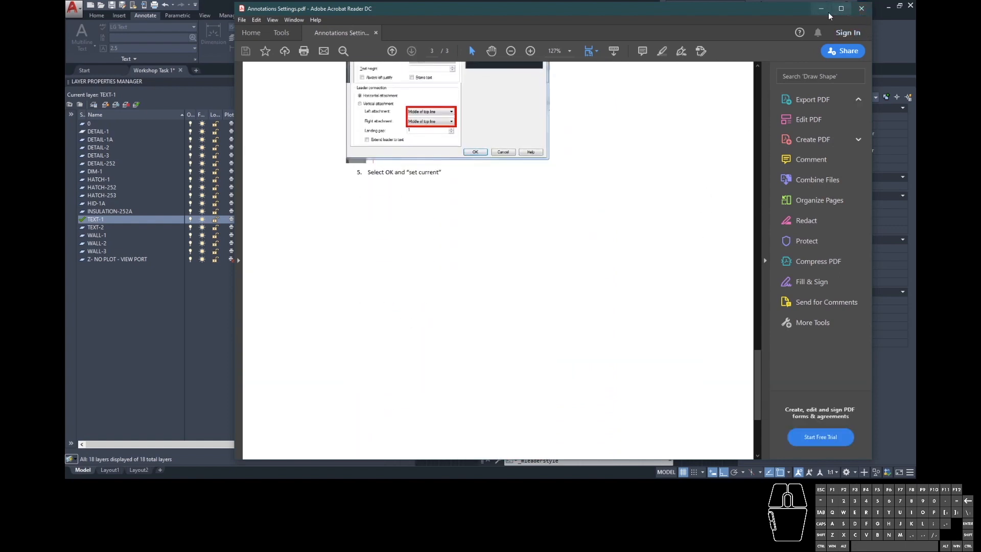
left_click(860, 9)
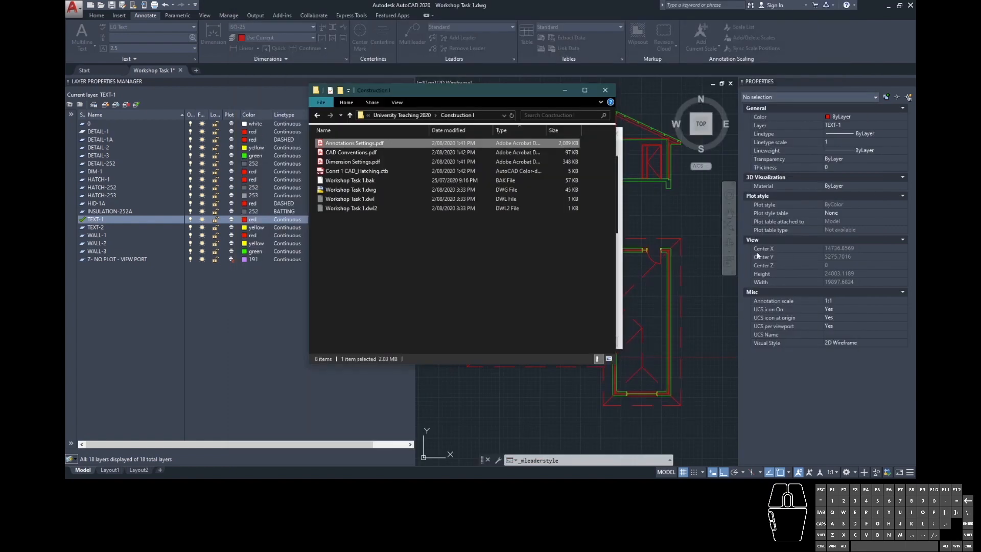
left_click(562, 90)
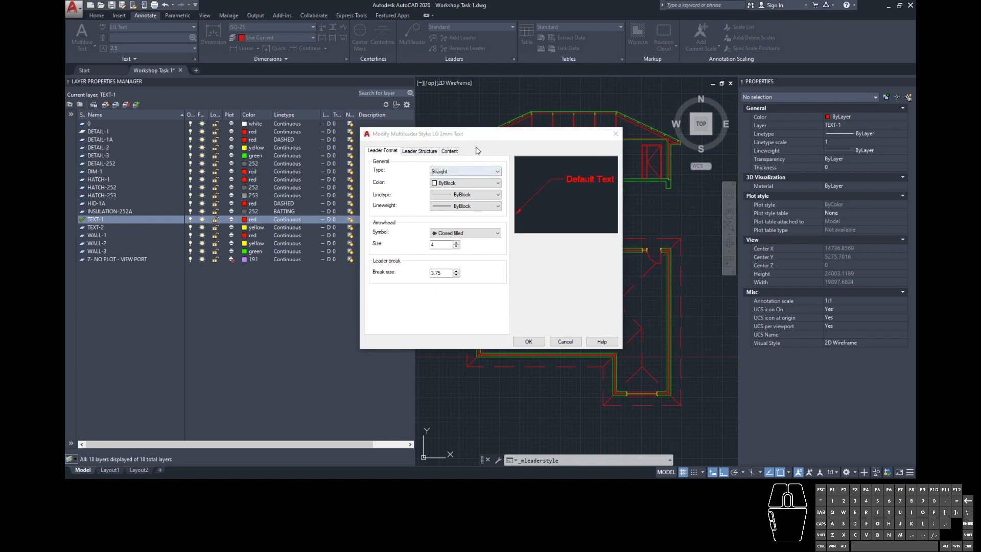
Step: Set the leader color, linetype and lineweight of the LG 2mm Text style to ByLayer
left_click(480, 183)
left_click(480, 197)
left_click(480, 195)
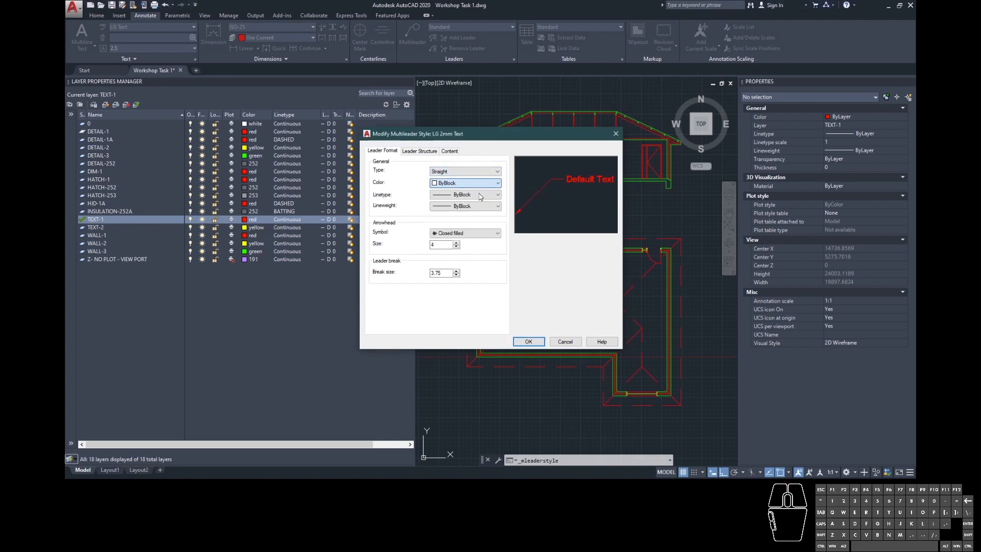
left_click(471, 202)
left_click(470, 206)
left_click(470, 214)
Step: Set the leader arrowhead symbol to Right angle with a size of 2
left_click(472, 233)
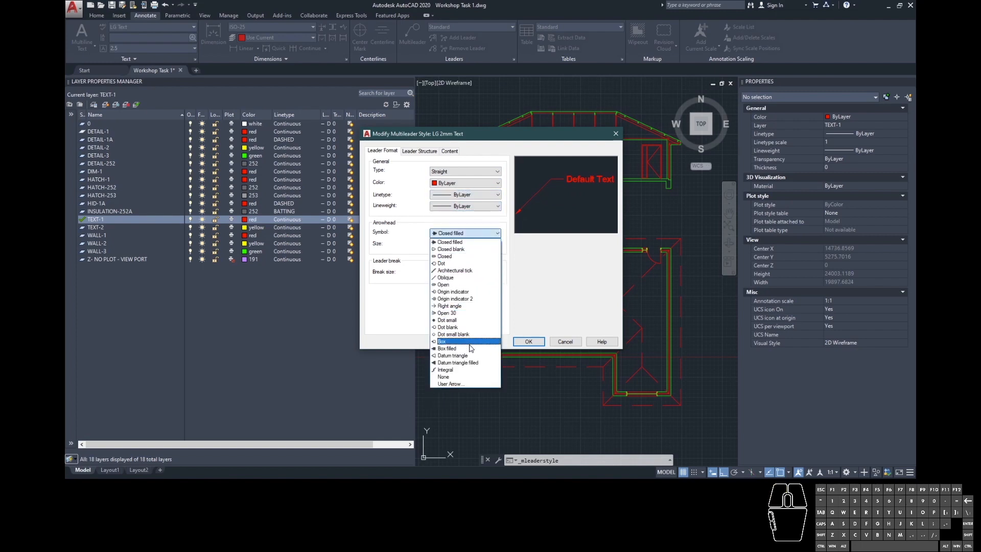
left_click(452, 306)
double_click(430, 245)
type("2")
double_click(435, 273)
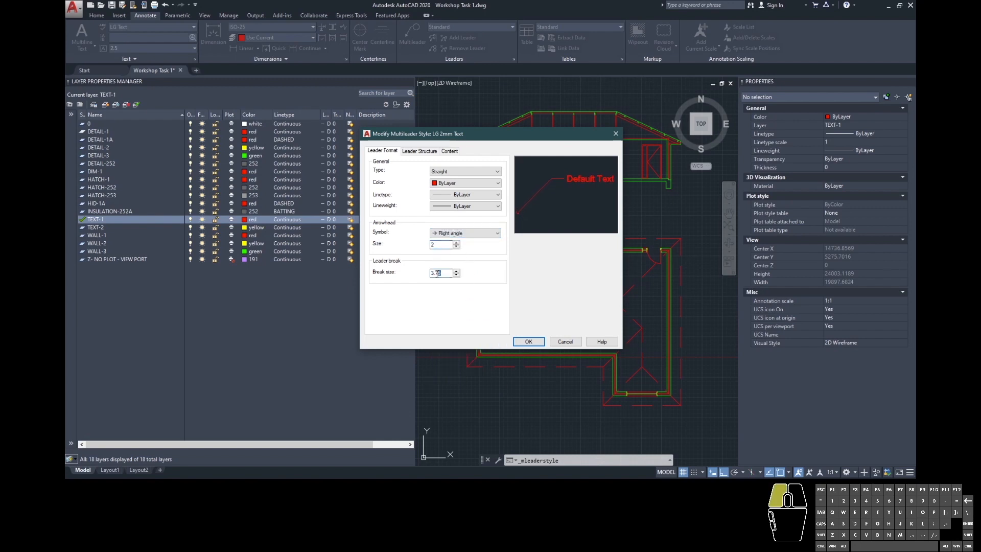
Step: Set the landing distance in the leader structure to 5
left_click(416, 151)
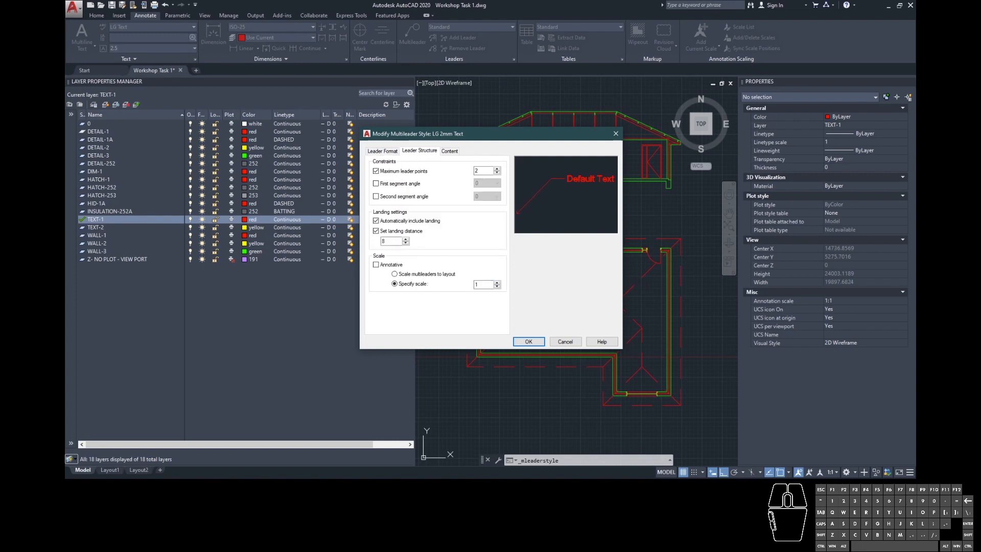
left_click_drag(385, 241, 376, 244)
type("5")
Step: Set the multileader content to text style LG Text, text color ByLayer and text height 2
left_click(448, 151)
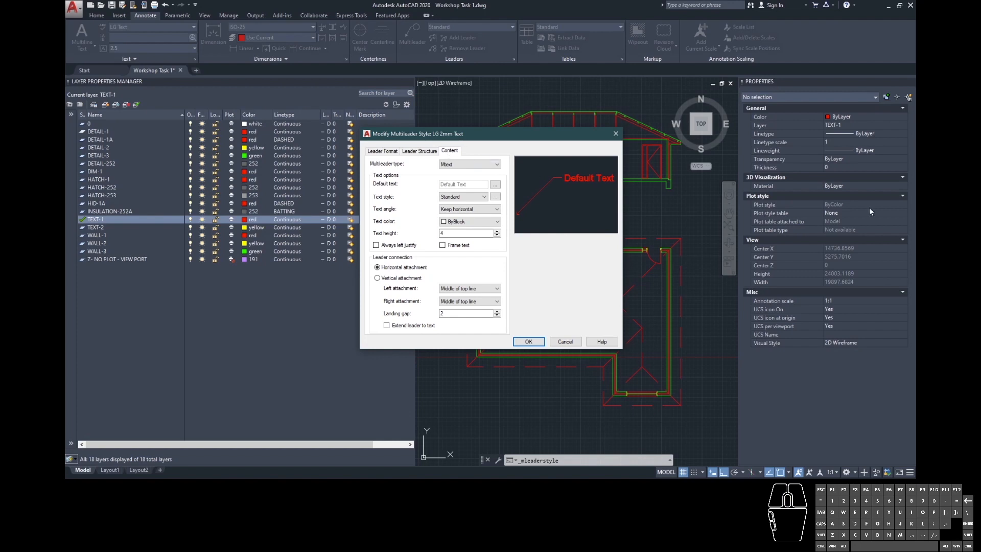
left_click(461, 197)
left_click(457, 210)
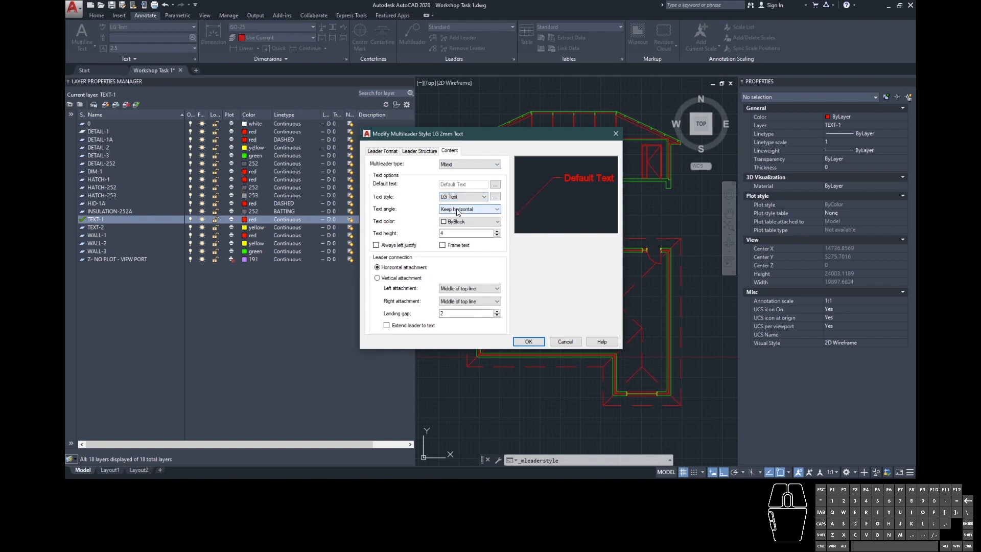
left_click(470, 223)
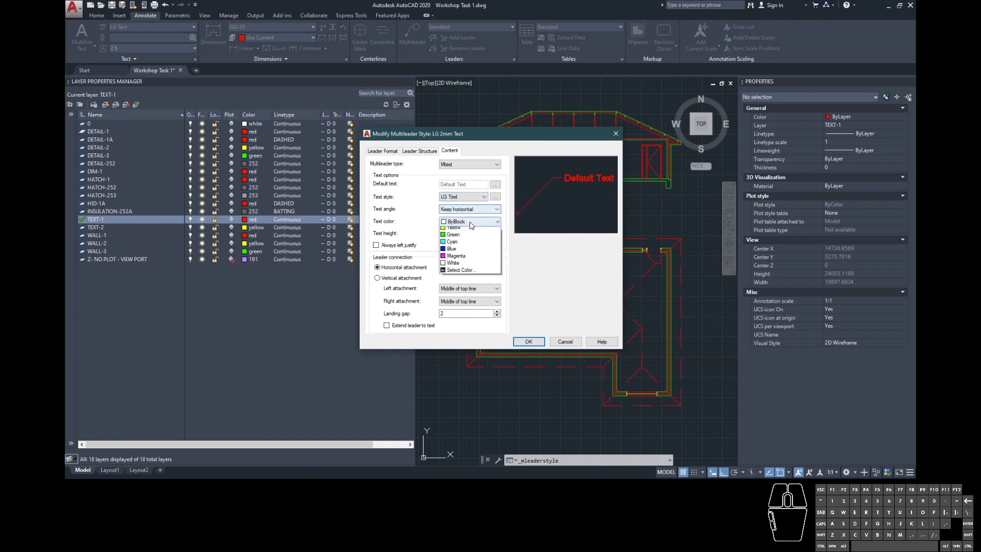
left_click(459, 229)
left_click(472, 234)
double_click(472, 235)
type("2")
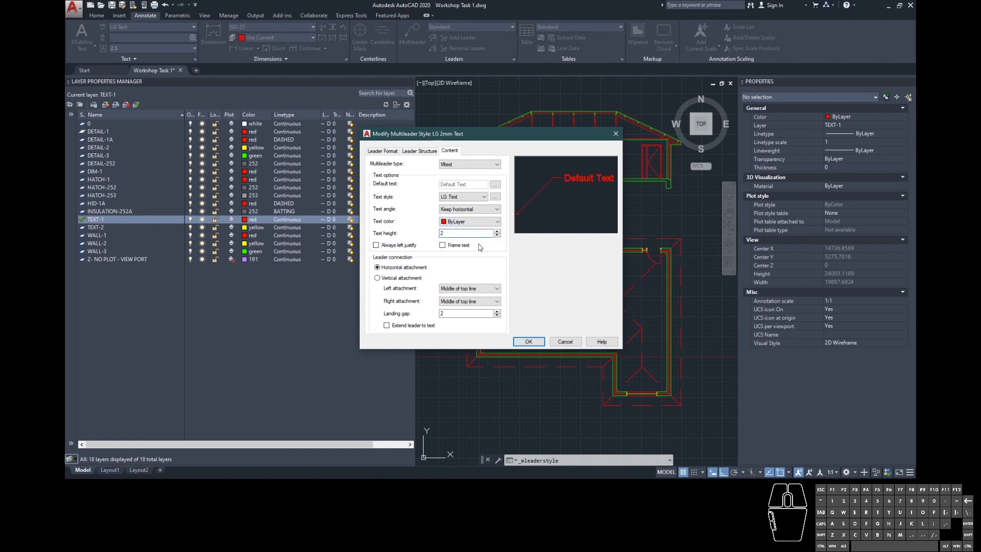
Step: Set the leader attachment to Middle of top line with a landing gap of 1, and save the multileader style
left_click(460, 295)
left_click(460, 296)
double_click(482, 313)
type("1")
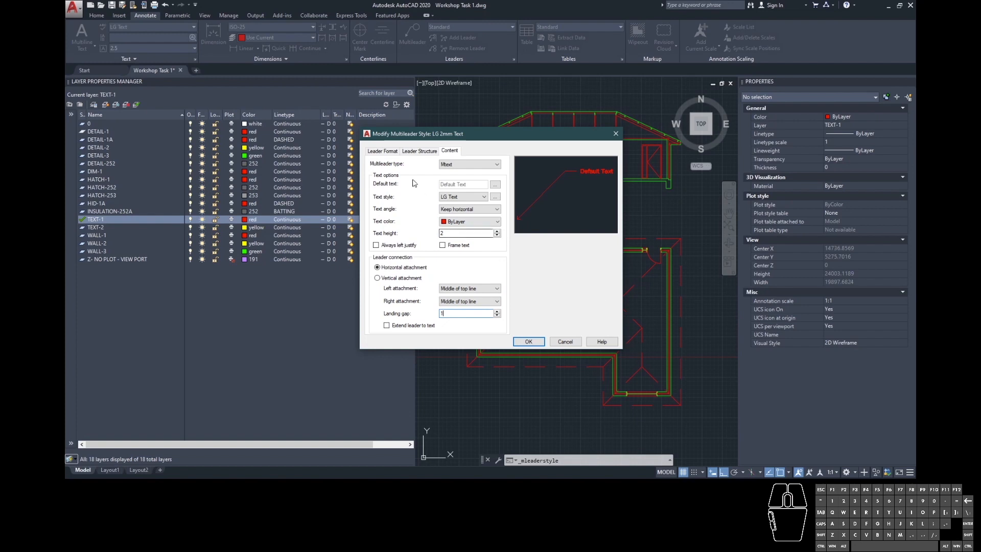
left_click(534, 342)
left_click(536, 299)
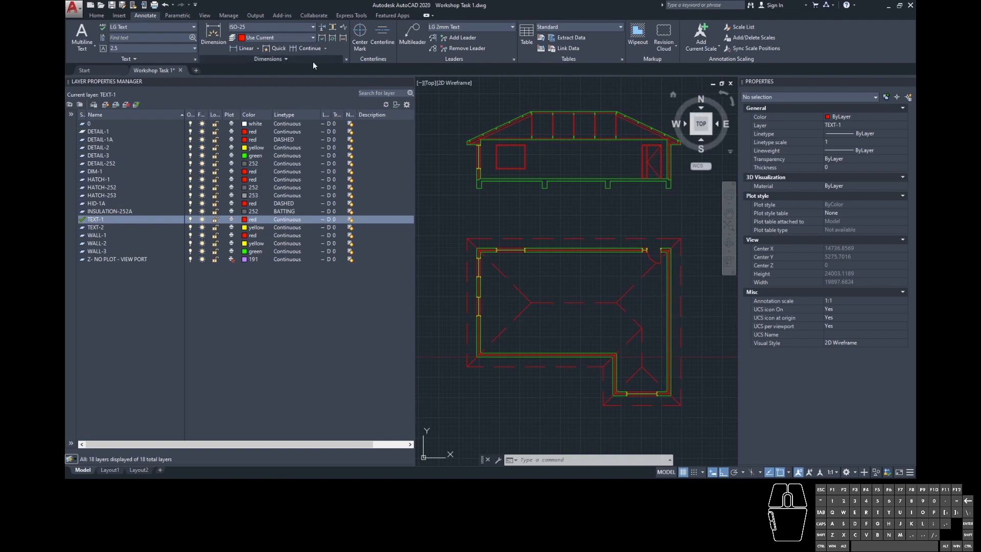
Step: Create a new dimension style named "LG DIM" that starts with Standard and applies to all dimensions
left_click(347, 59)
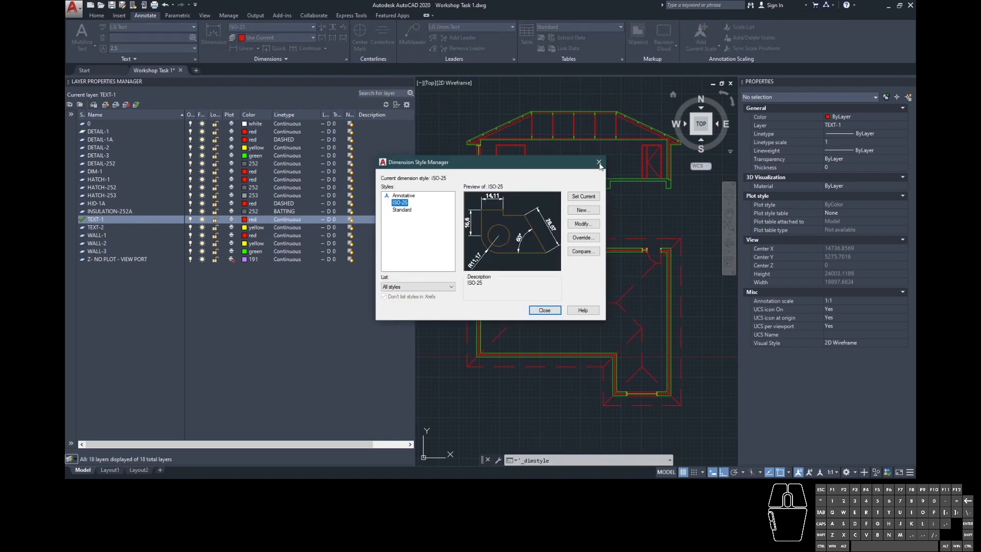
left_click(585, 212)
type("LG")
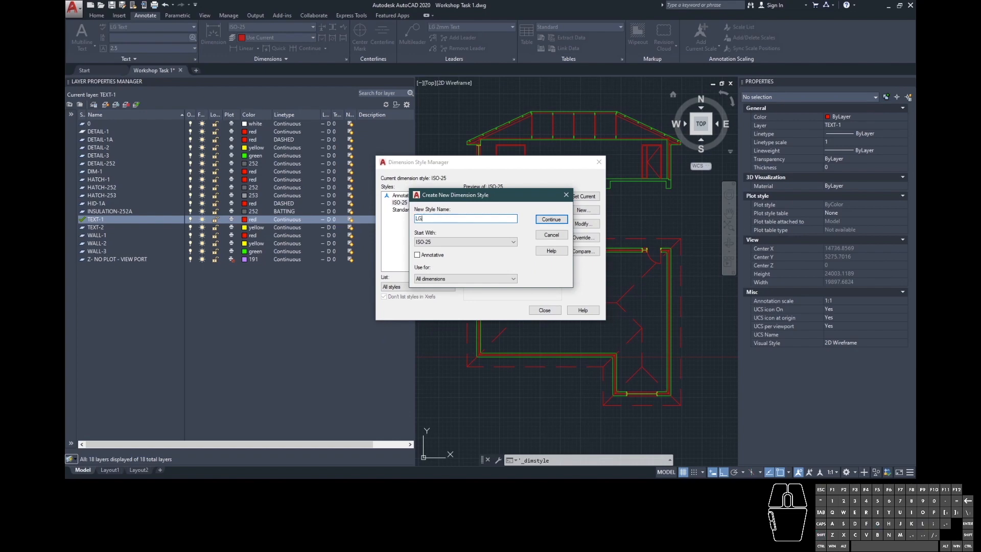
type(" DIM")
left_click(476, 242)
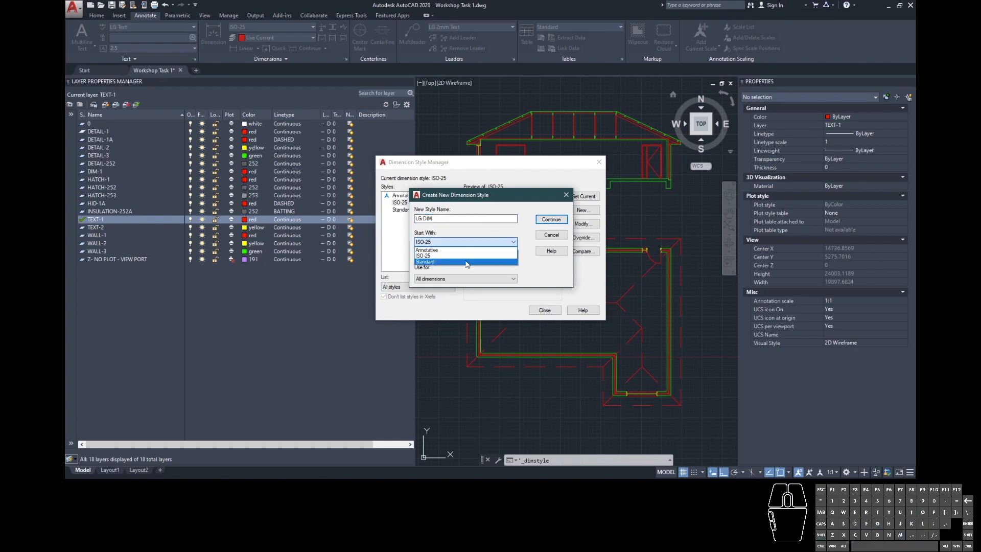
left_click(467, 261)
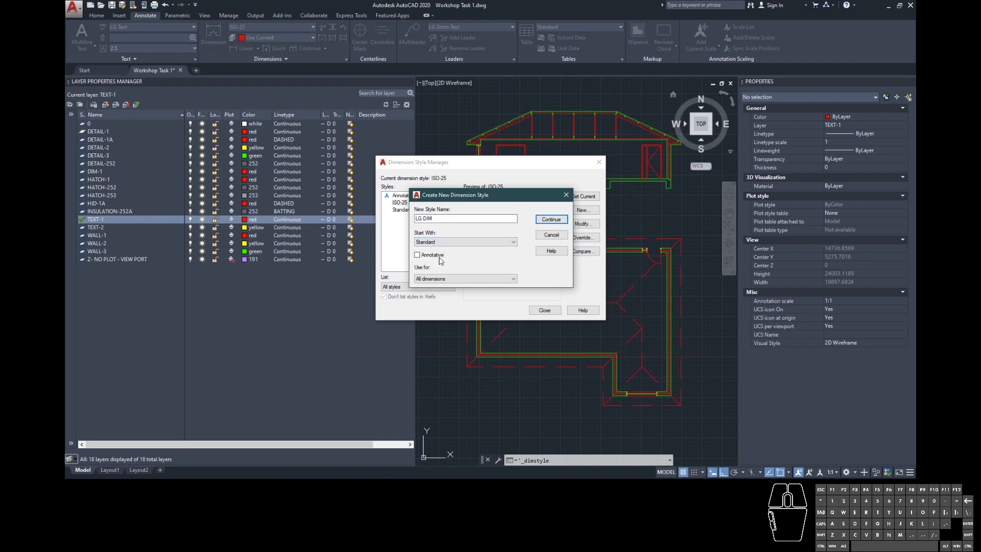
left_click(560, 220)
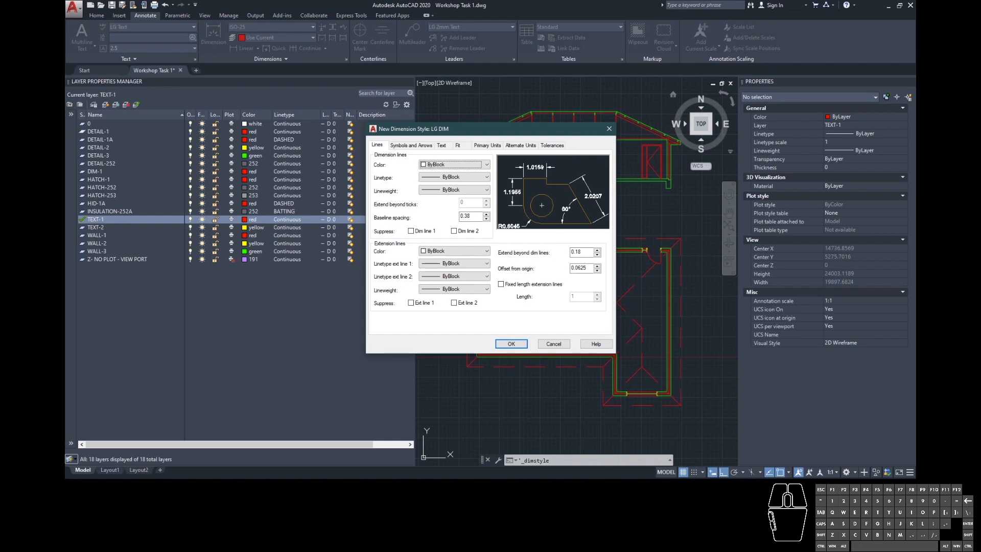
Step: Open Dimension Settings.pdf from the Construction I folder, examine the Symbols and Arrows and Lines settings, and return to the drawing
key("alt+Tab")
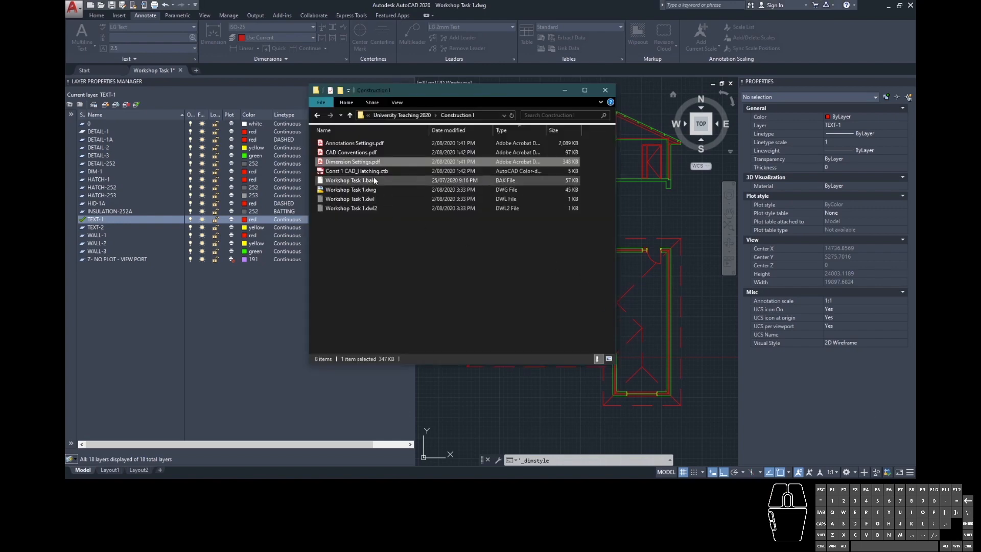
double_click(379, 163)
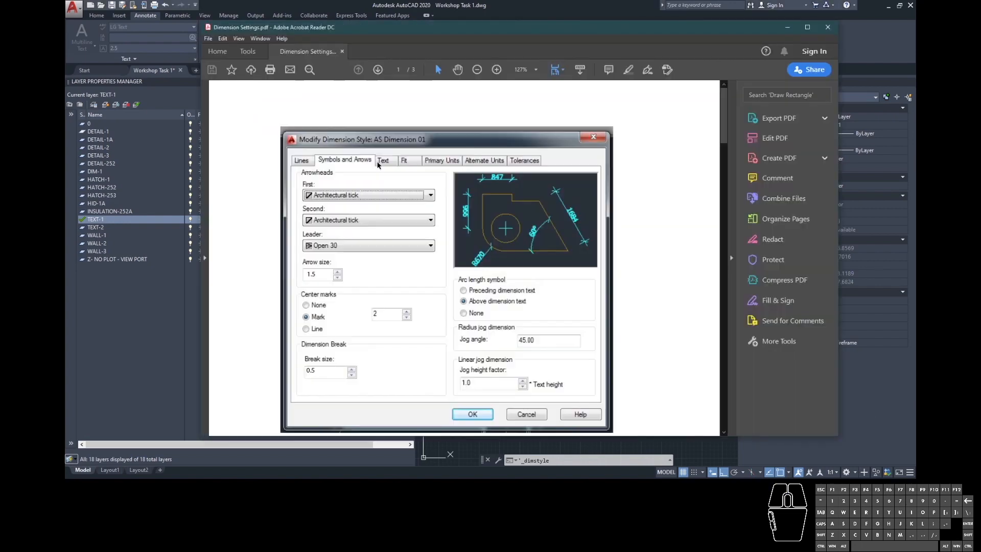
scroll(606, 186, "down", 5)
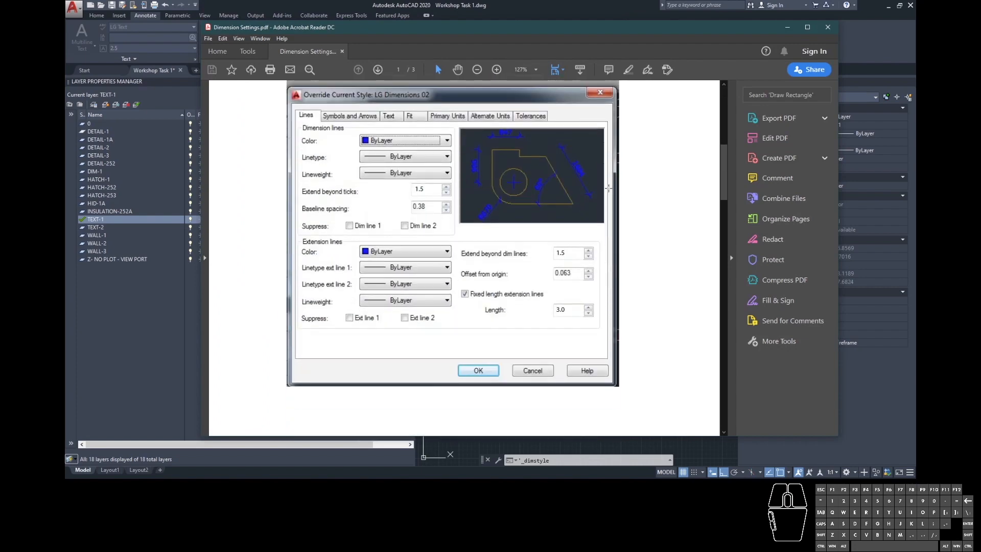
scroll(606, 186, "up", 5)
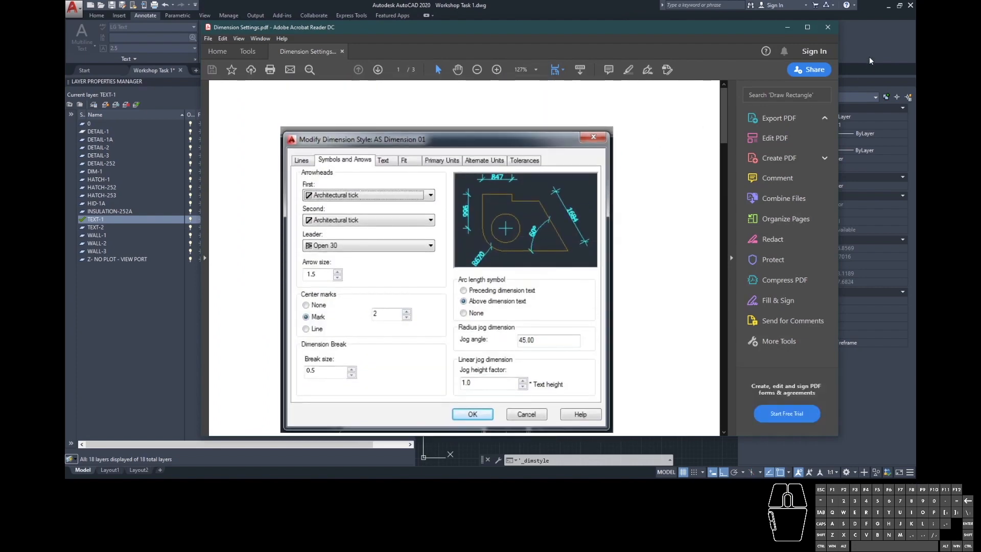
left_click(827, 27)
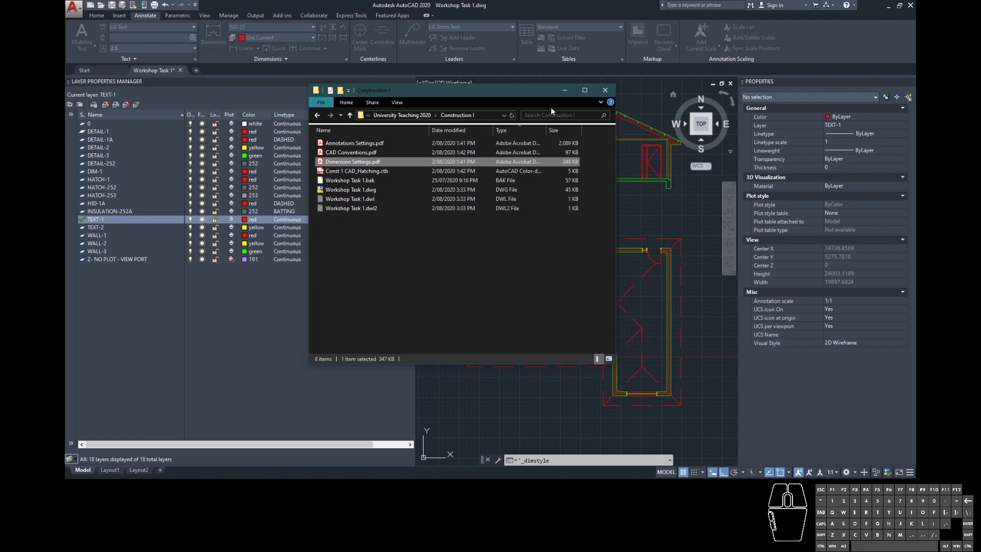
left_click(562, 91)
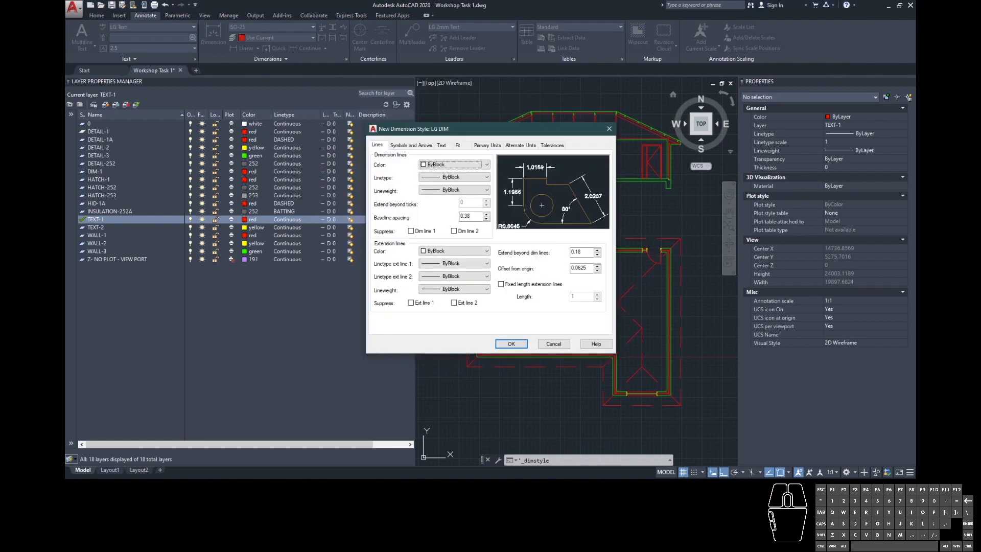
Step: Set the first and second arrowheads to Architectural tick, the leader arrowhead to Open 30 and the arrow size to 1.5
left_click(415, 146)
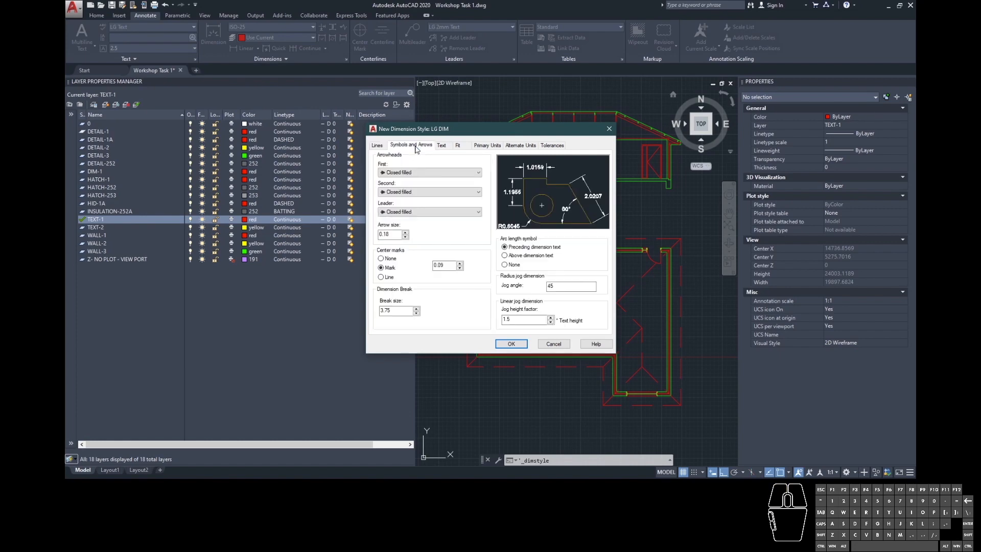
left_click(441, 173)
left_click(409, 208)
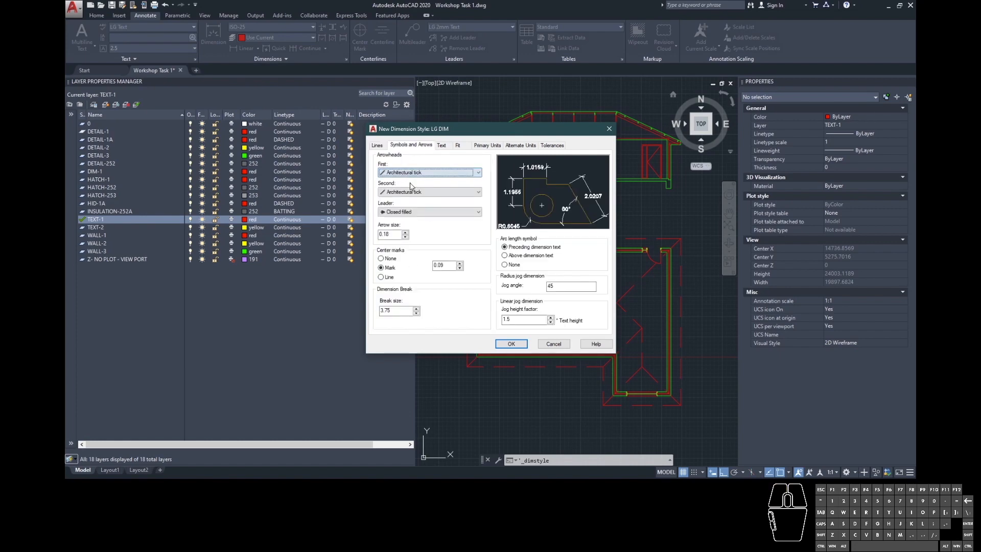
left_click(415, 212)
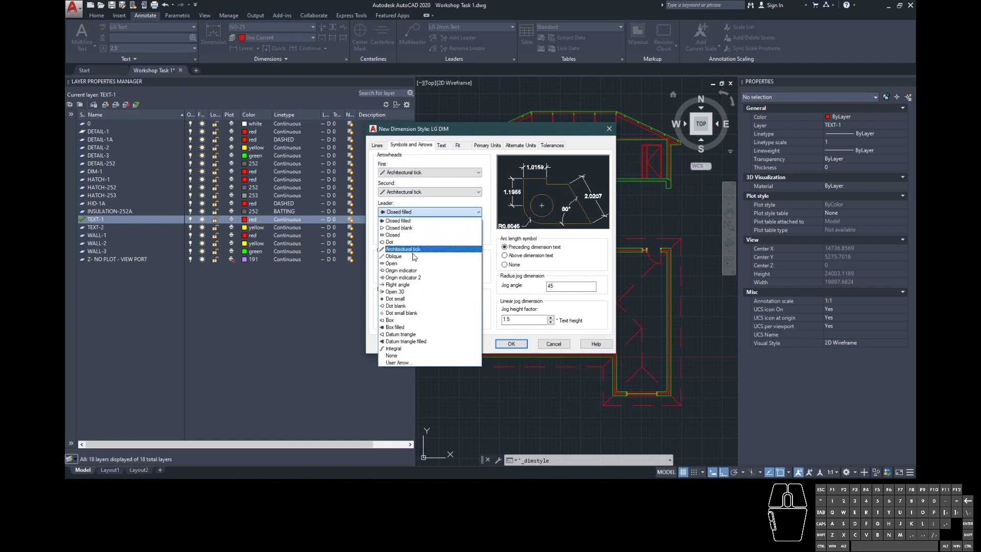
left_click(394, 291)
double_click(376, 234)
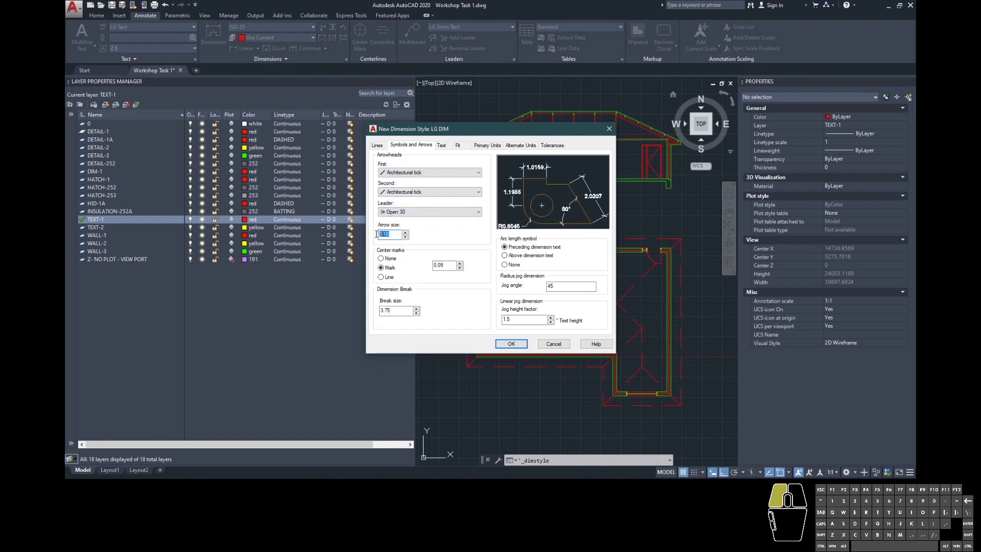
type("1.5")
Step: Set the center mark size to 2, the dimension break size to 0.5 and the arc length symbol to Above dimension text
double_click(439, 265)
type("2")
left_click_drag(409, 311, 368, 308)
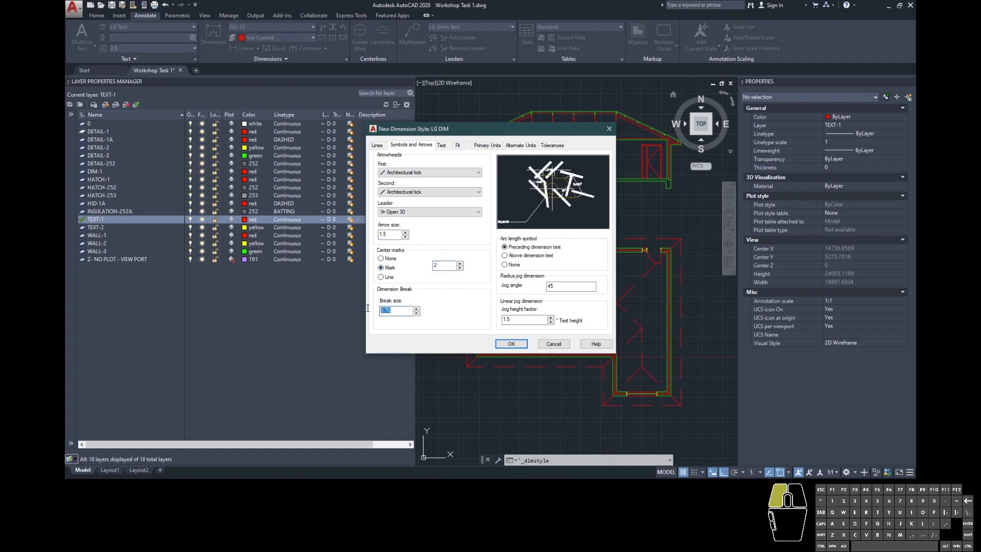
type("1")
key("BackSpace")
type("0")
left_click(545, 257)
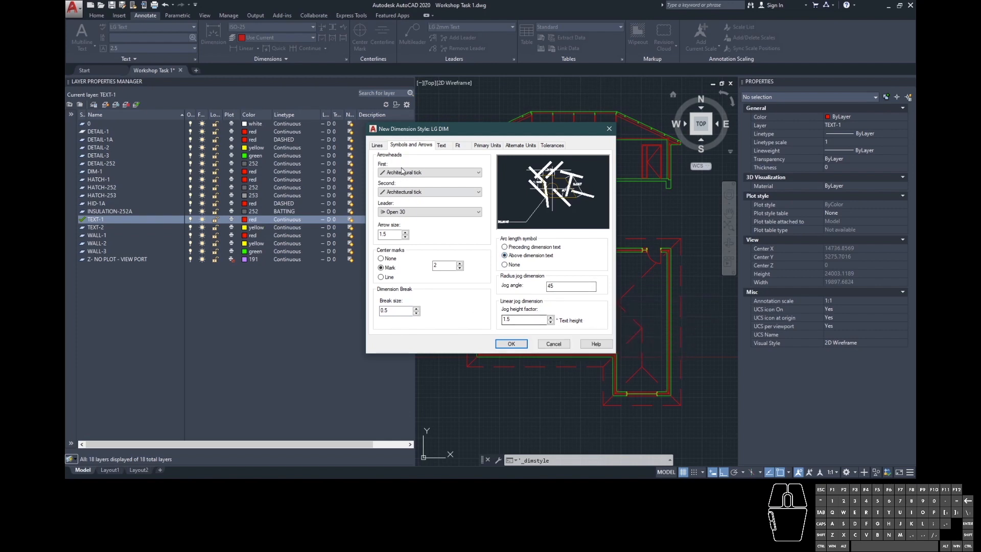
Step: Set the dimension lines' color, linetype and lineweight to ByLayer and extend them 1.5 beyond the ticks
left_click(378, 146)
left_click(470, 165)
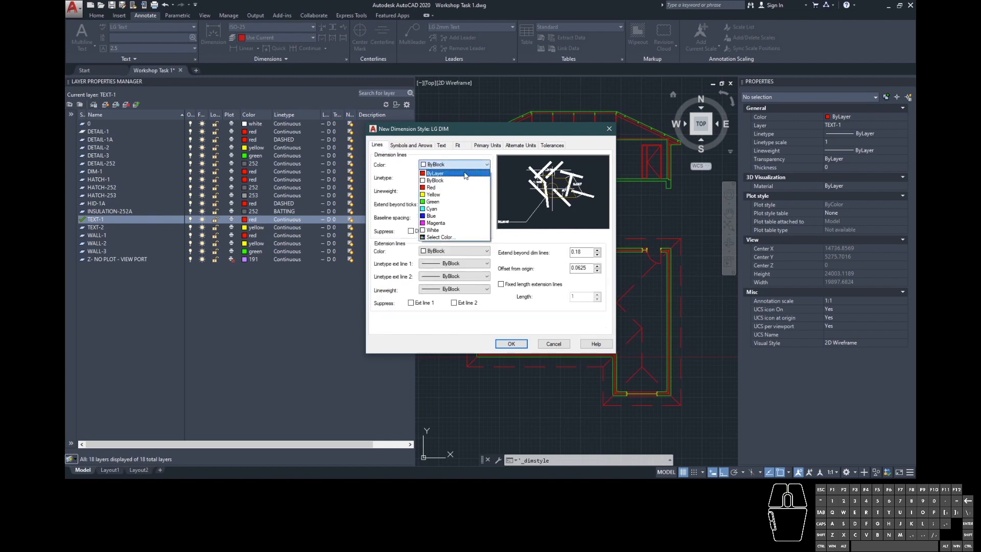
left_click(462, 173)
left_click(463, 177)
left_click(462, 186)
left_click(462, 190)
left_click(462, 198)
double_click(469, 202)
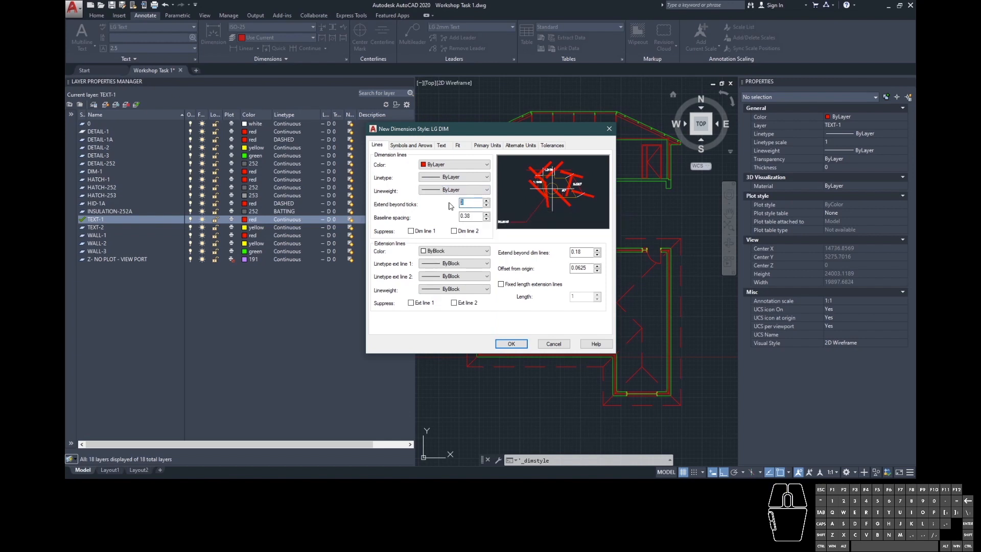
type("1.5")
key("Tab")
Step: Set the extension lines' color, both linetypes and lineweight to ByLayer
left_click(451, 251)
left_click(435, 259)
left_click(455, 263)
left_click(450, 270)
left_click(456, 276)
left_click(452, 285)
left_click(455, 289)
left_click(456, 97)
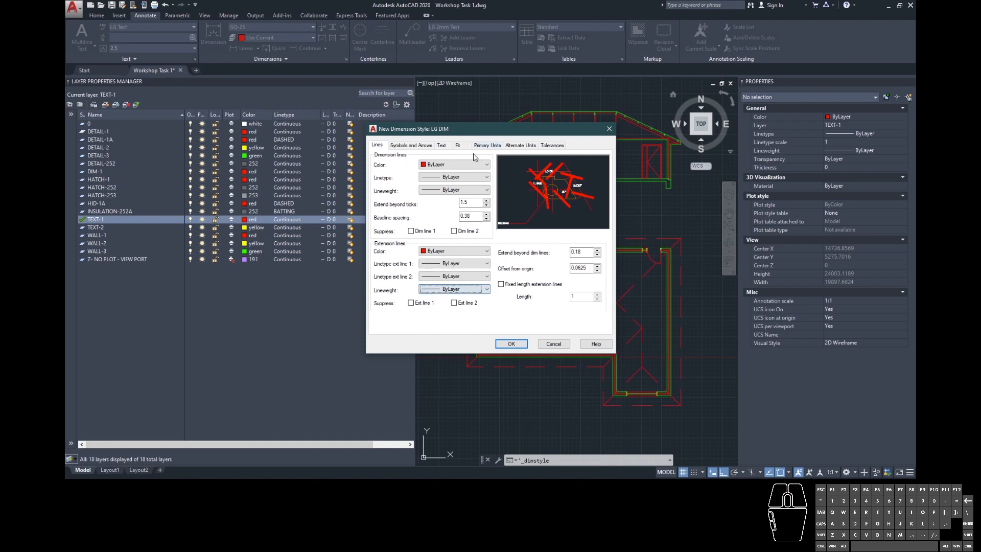
Step: Extend the extension lines 1.5 beyond the dimension lines and give them a fixed length of 3
left_click_drag(583, 252, 571, 271)
type("1.5")
left_click(585, 299)
left_click(537, 285)
left_click_drag(575, 297, 555, 297)
type("3")
Step: Set the dimension text to style LG Text, color ByLayer and height 1.5
left_click(411, 145)
left_click(441, 145)
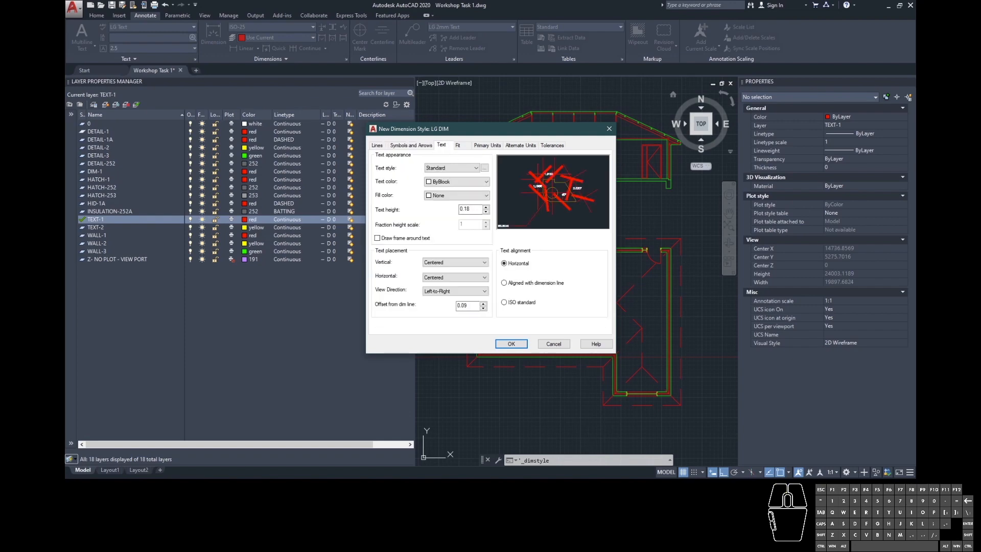
left_click(463, 168)
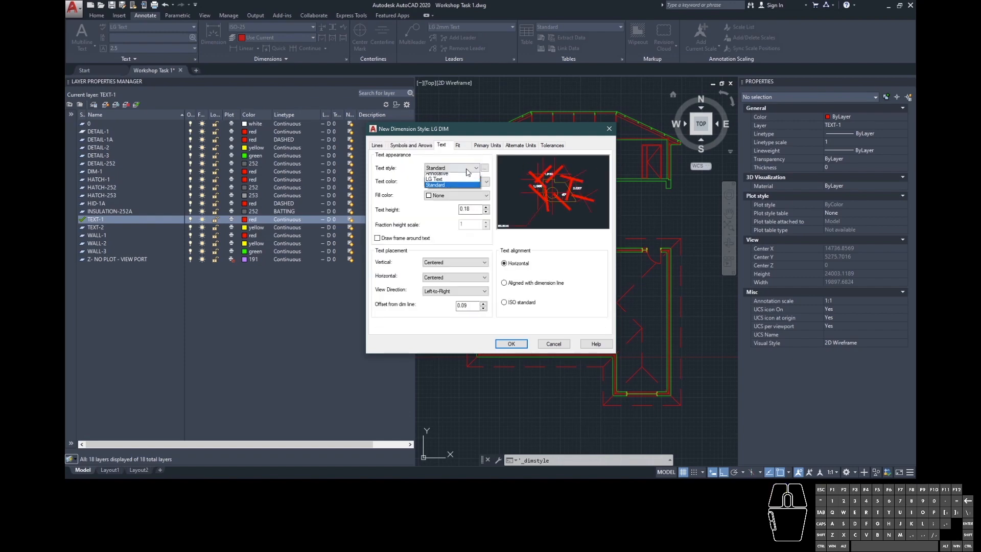
left_click(456, 183)
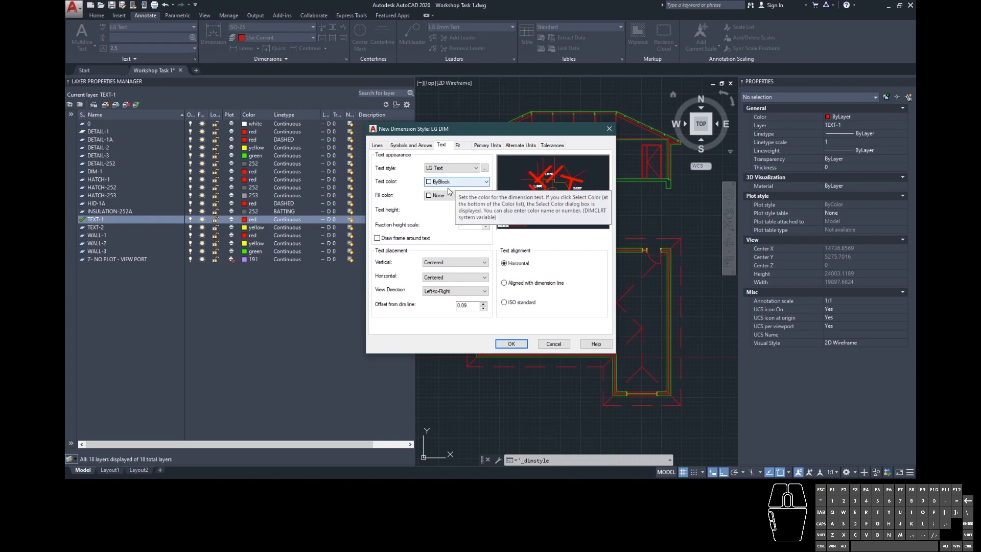
left_click(451, 183)
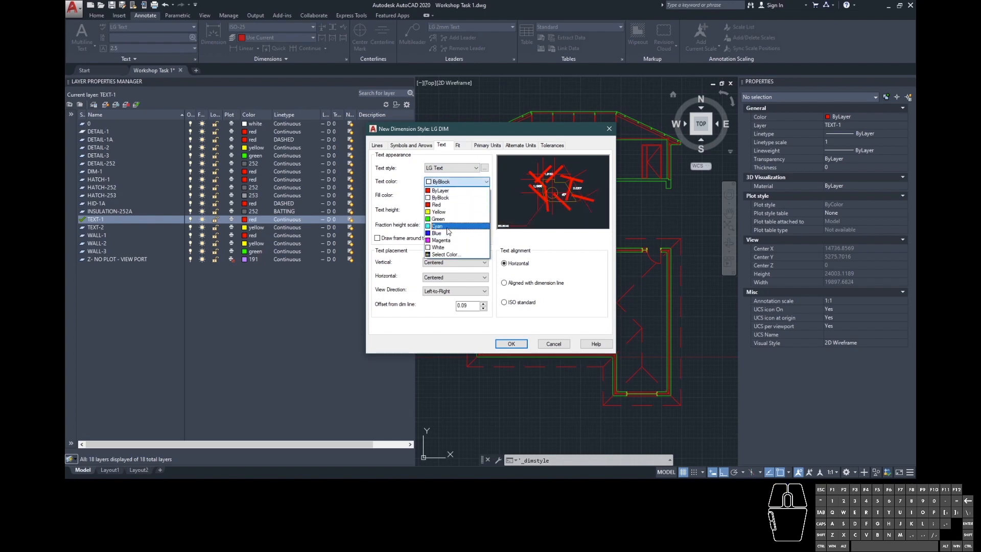
left_click(439, 191)
double_click(467, 209)
type("1")
key("BackSpace")
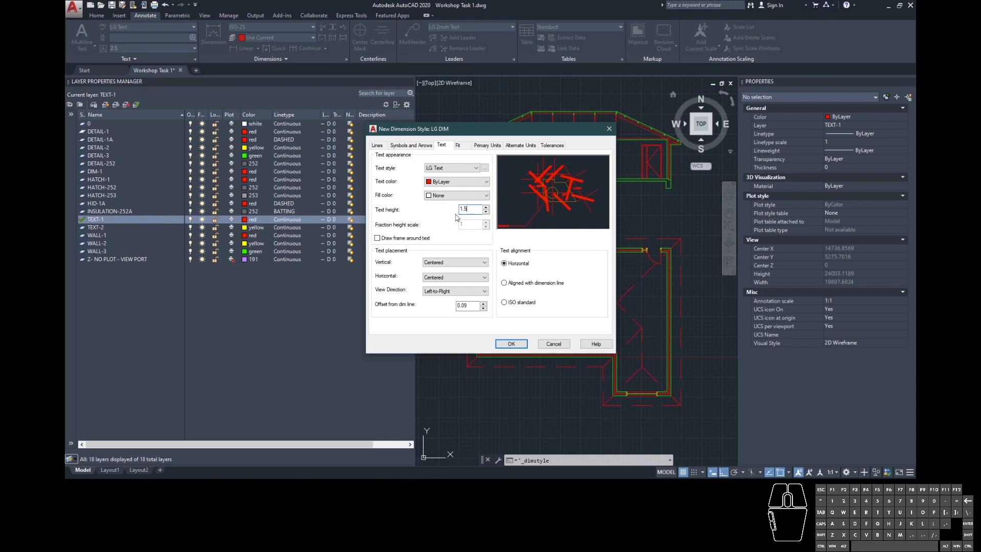
Step: Place the dimension text vertically Above with an offset of 1, aligned with the dimension line
left_click(462, 263)
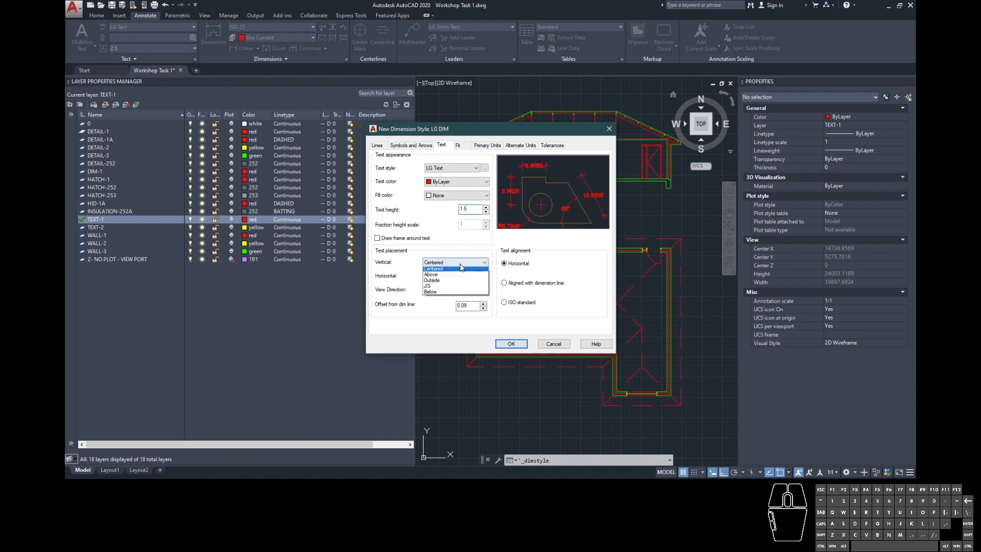
left_click(453, 279)
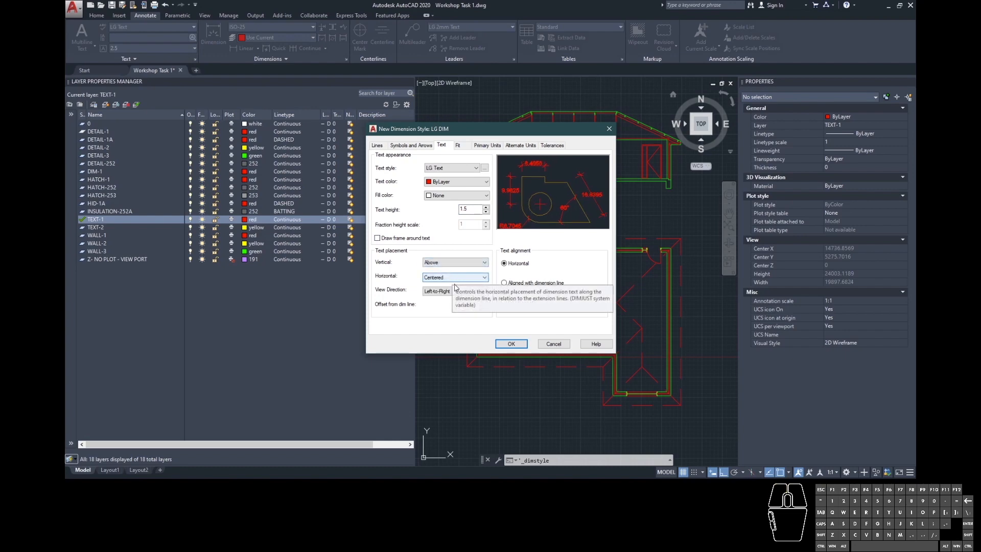
double_click(468, 305)
type("1")
left_click(536, 284)
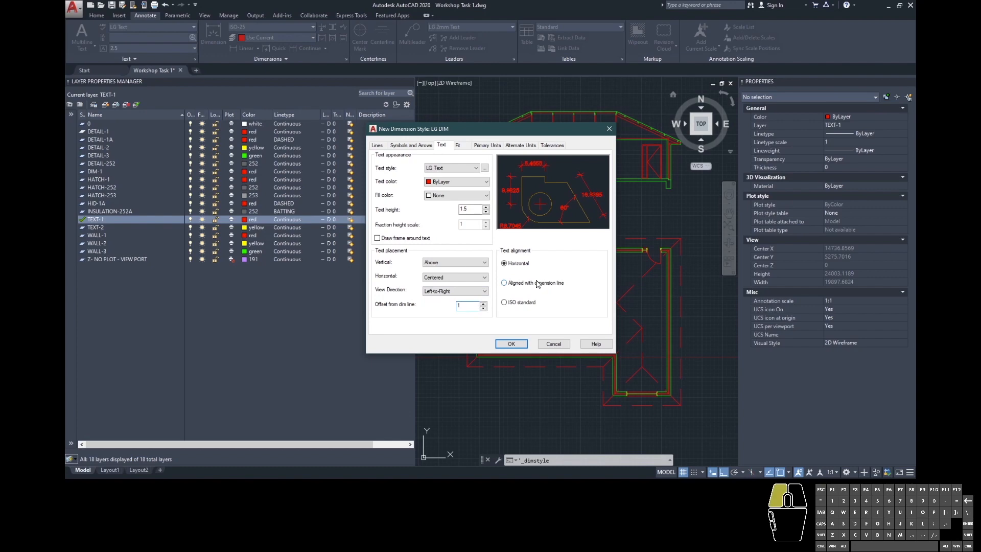
Step: Set the fit text placement to Over dimension line, with leader
left_click(458, 145)
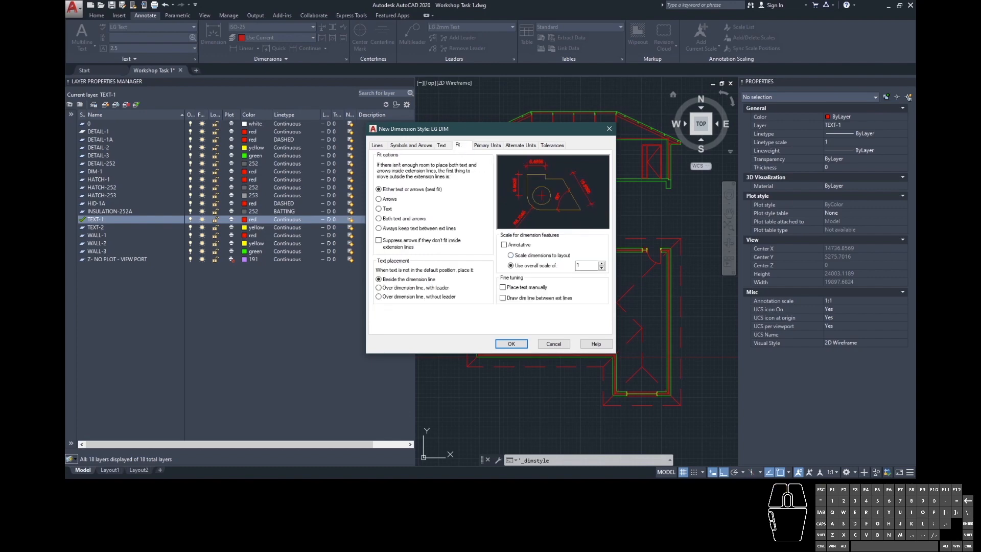
left_click(417, 289)
scroll(586, 268, "down", 1)
Step: Set the linear primary units precision to 0, check the alternate units and tolerances, and save the dimension style
left_click(488, 145)
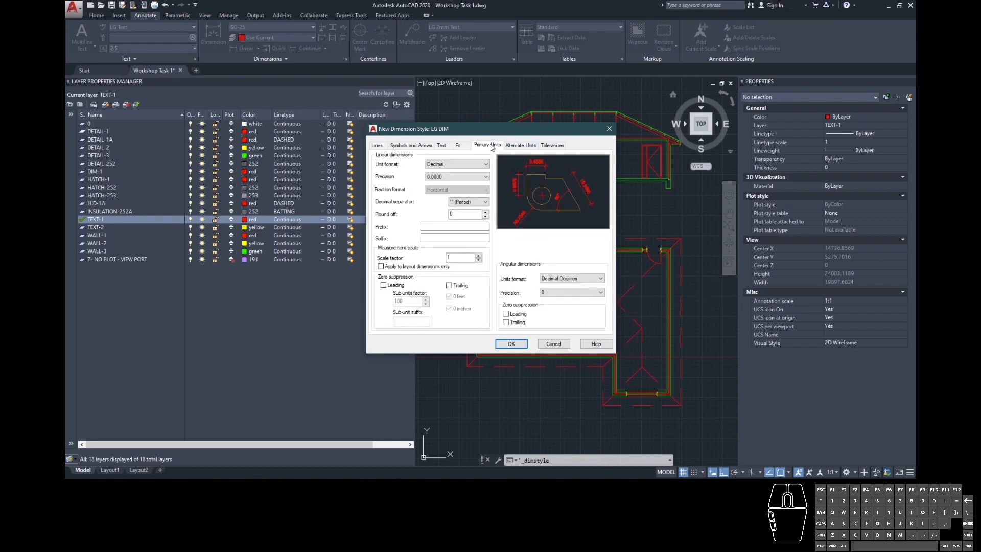
left_click(448, 177)
left_click(446, 186)
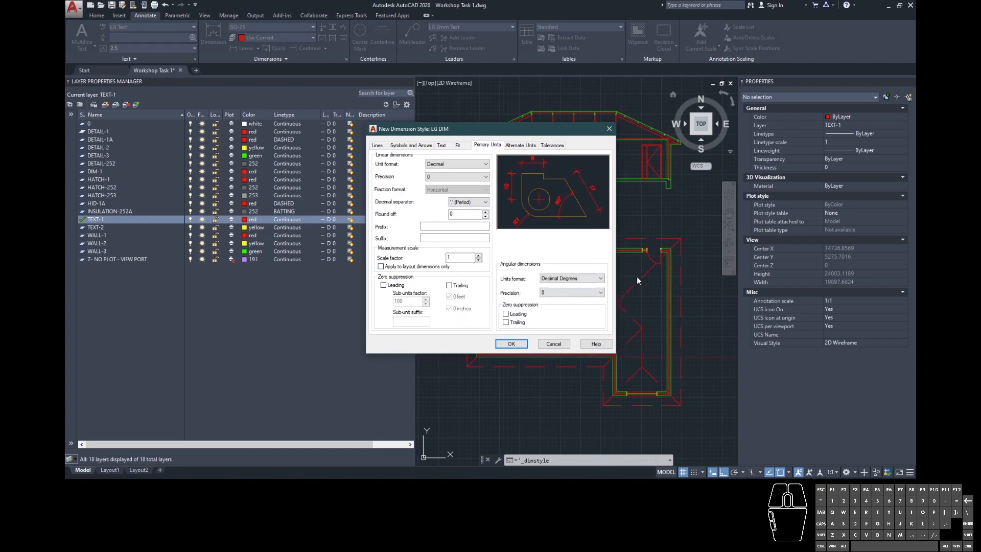
left_click(522, 146)
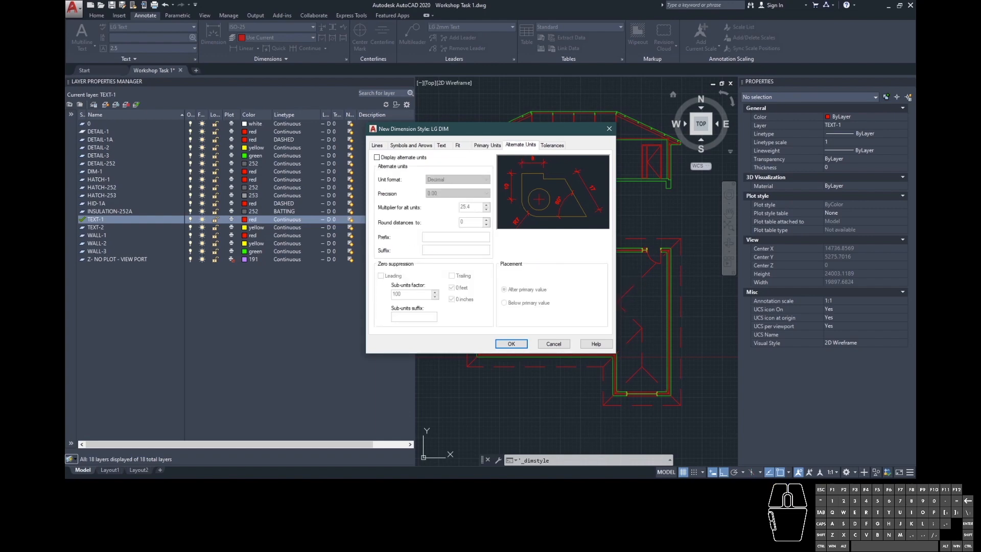
left_click(552, 145)
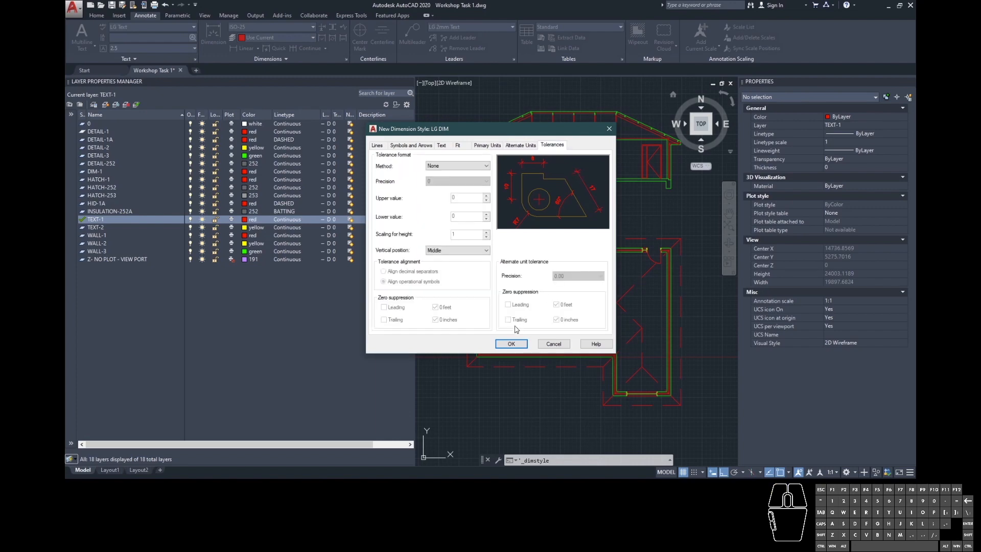
left_click(511, 344)
Step: Make LG DIM the current dimension style and close the Dimension Style Manager
left_click(405, 211)
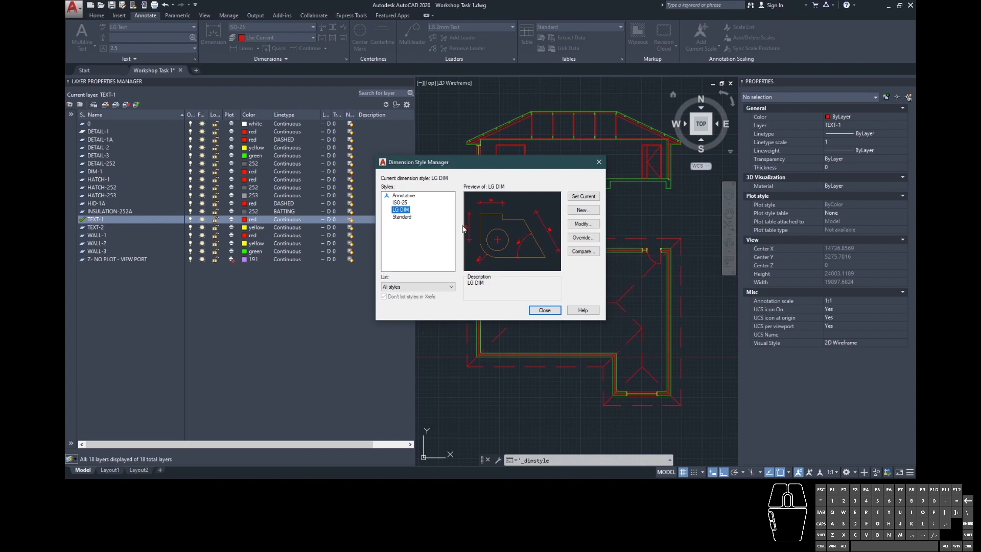
left_click(583, 197)
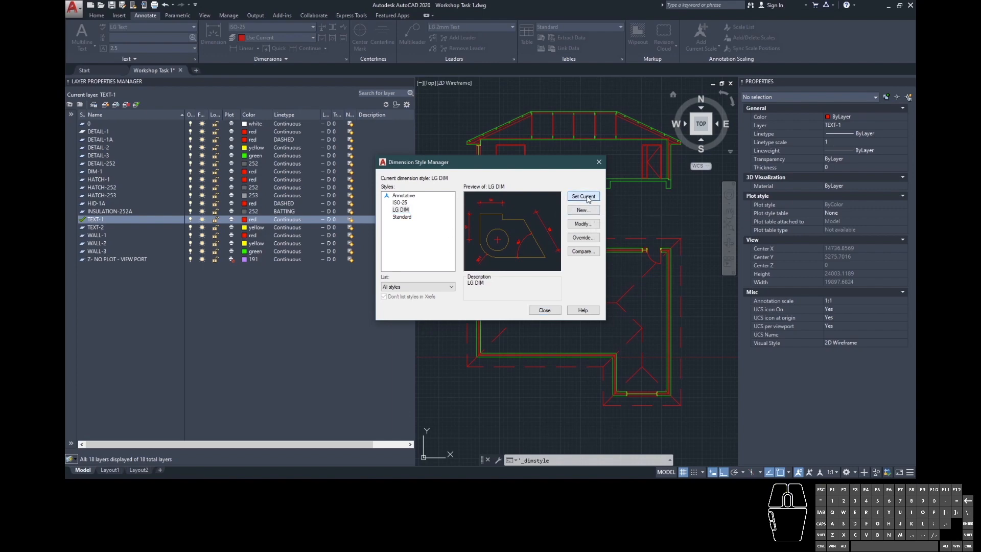
left_click(544, 310)
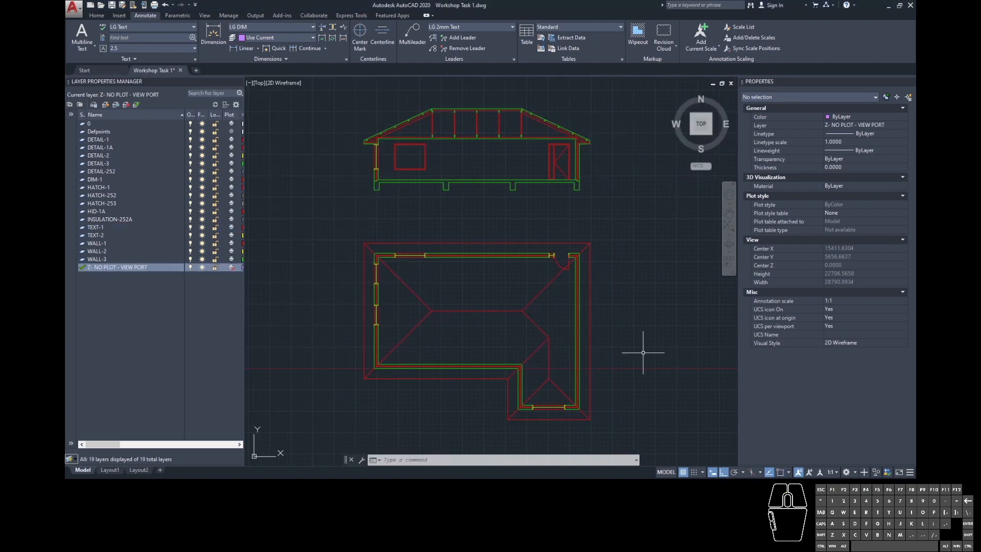
Step: On Layout1, place the single-line text NAME in the title block on layer TEXT-1, with height 2.5 and rotation 0
left_click(109, 470)
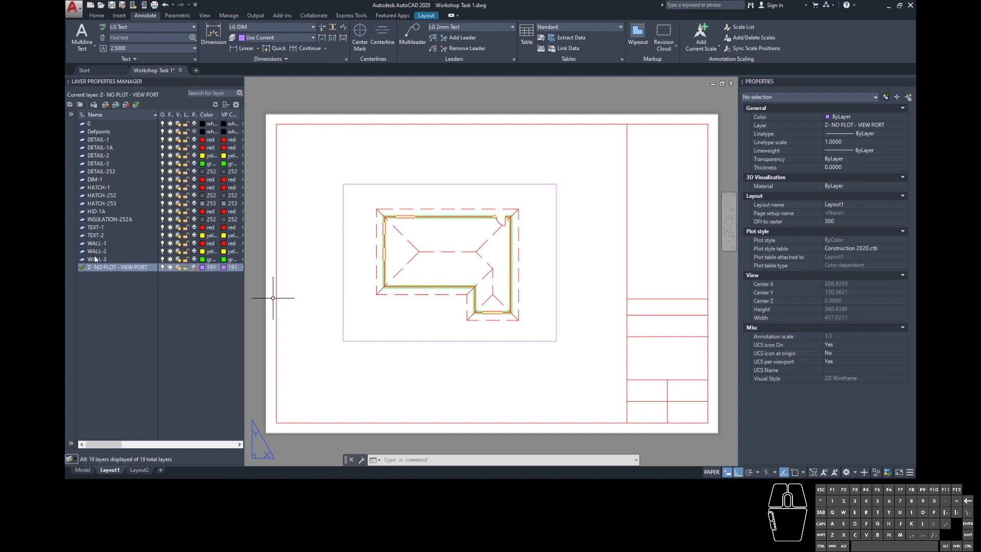
double_click(83, 229)
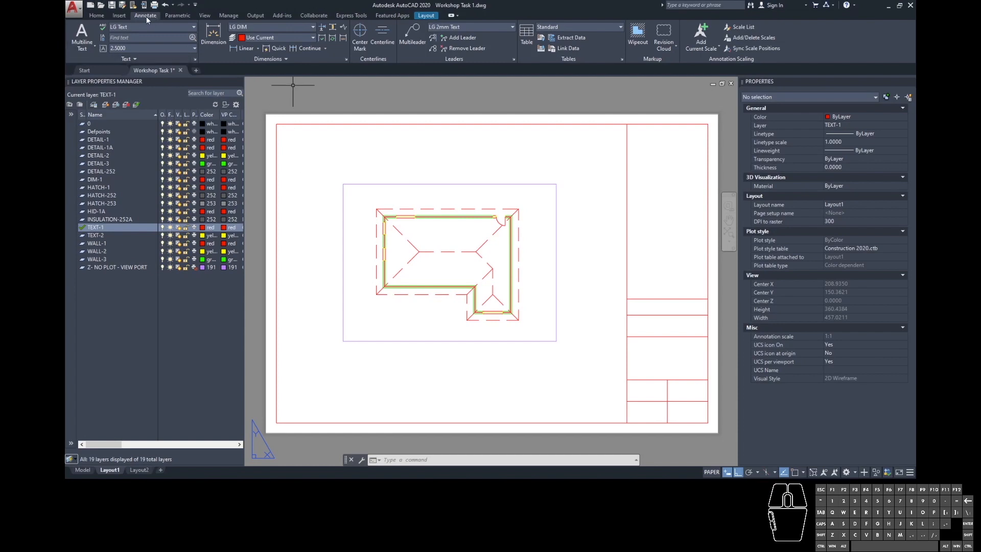
left_click(90, 48)
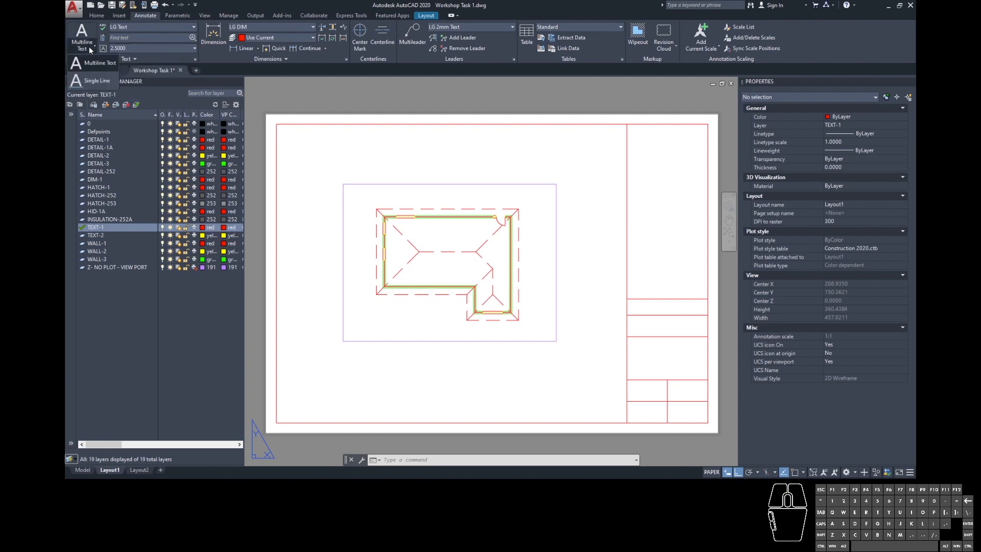
left_click(102, 80)
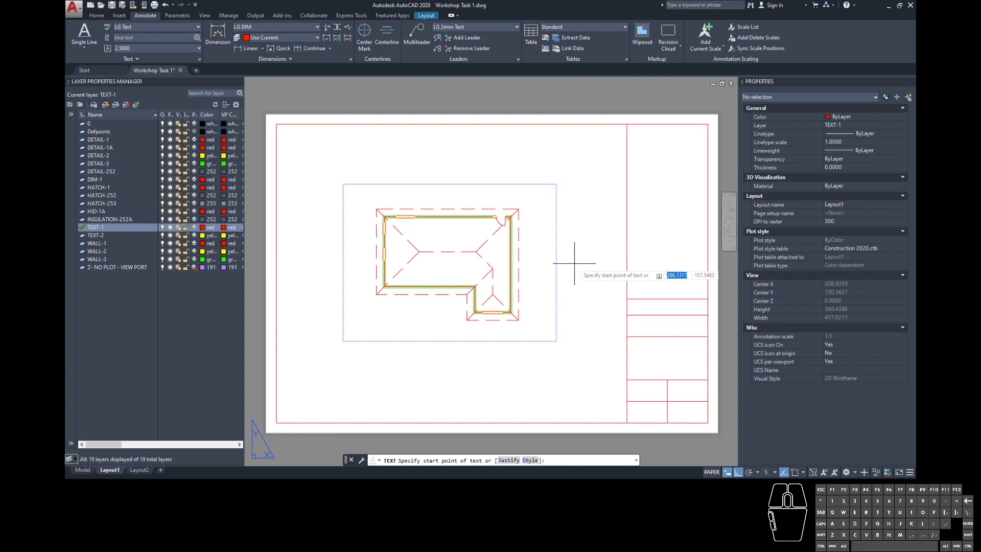
left_click(632, 293)
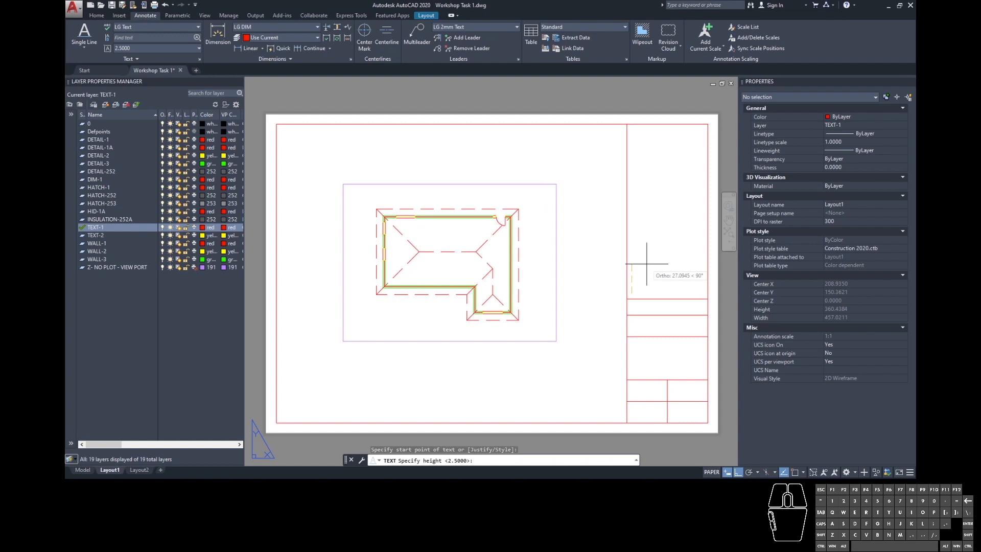
type("2")
key("Return")
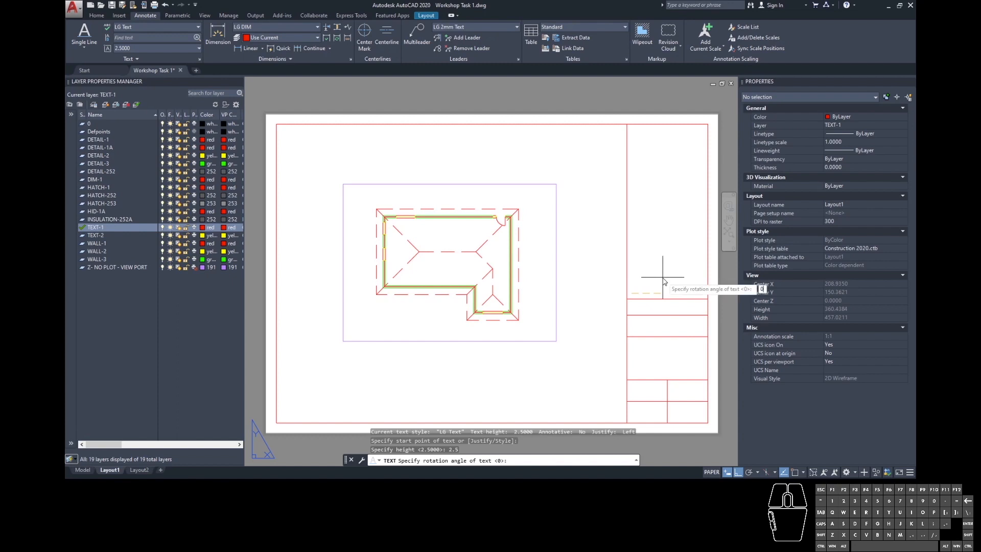
key("Return")
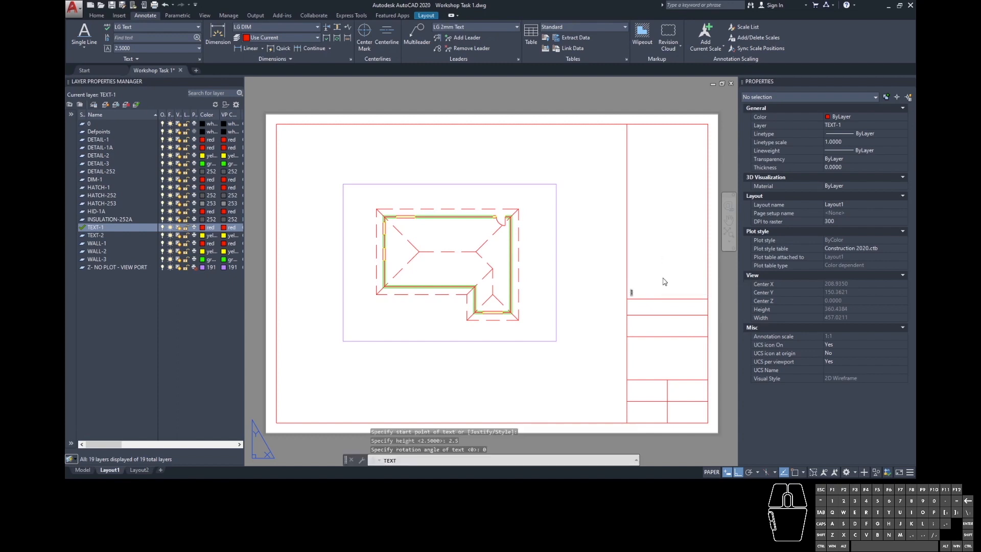
scroll(664, 282, "up", 6)
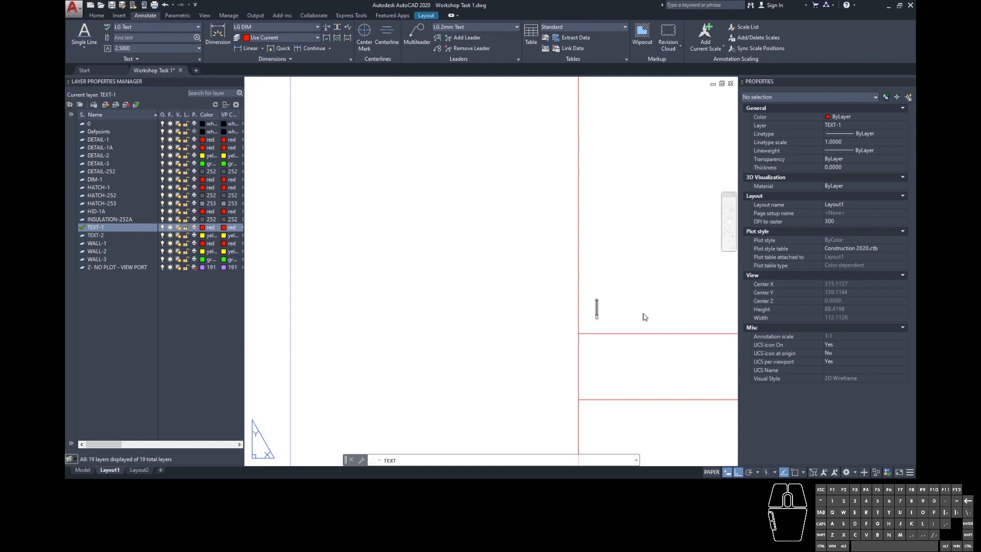
type("NAME")
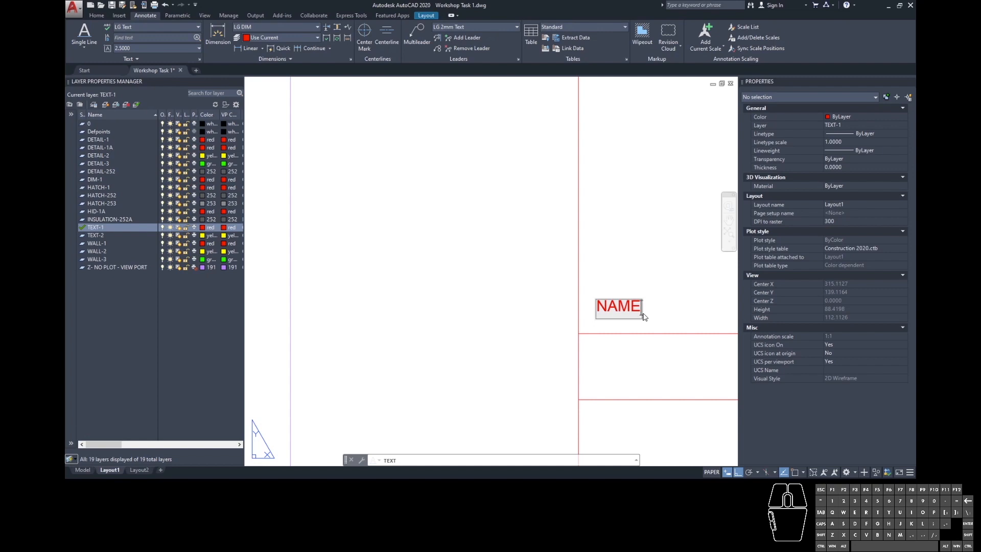
key("Return")
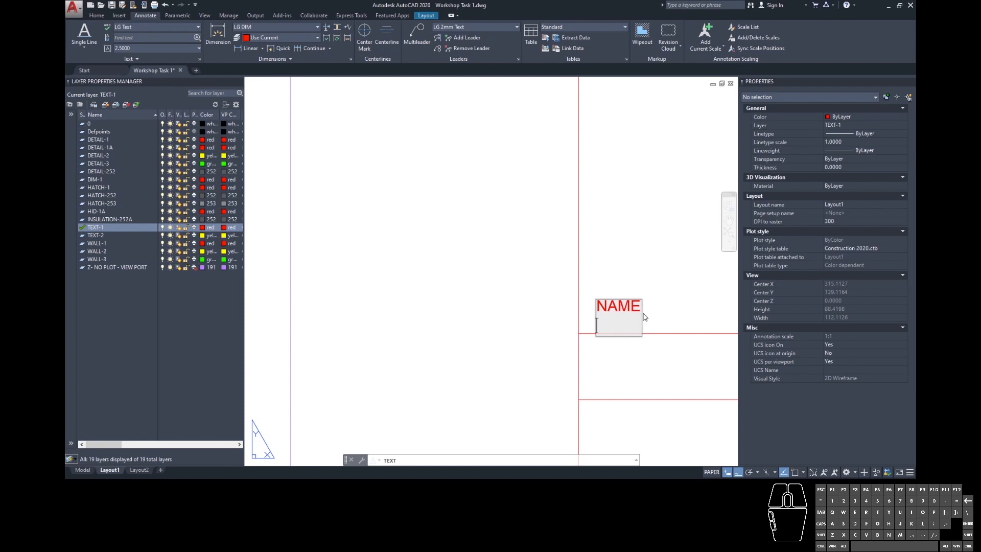
key("Return")
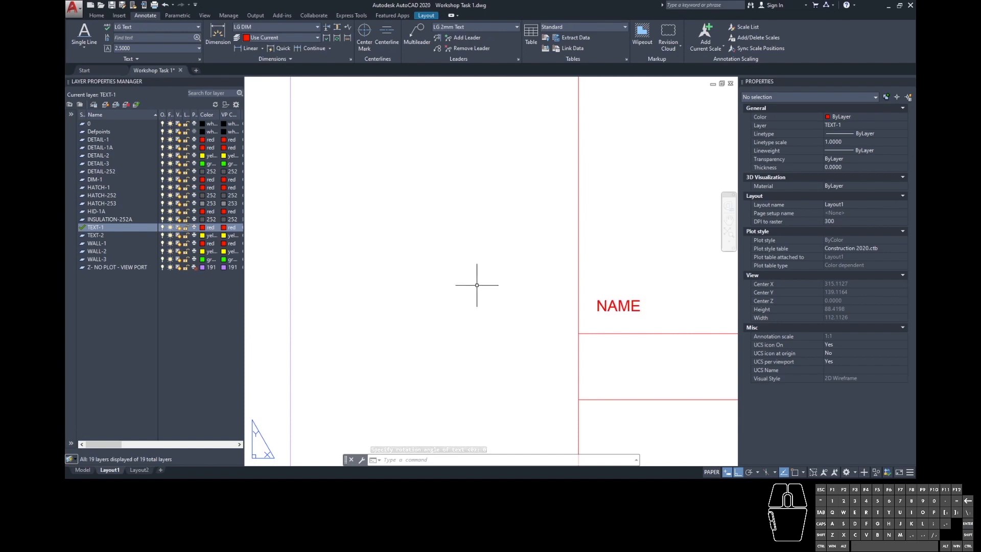
type("DT")
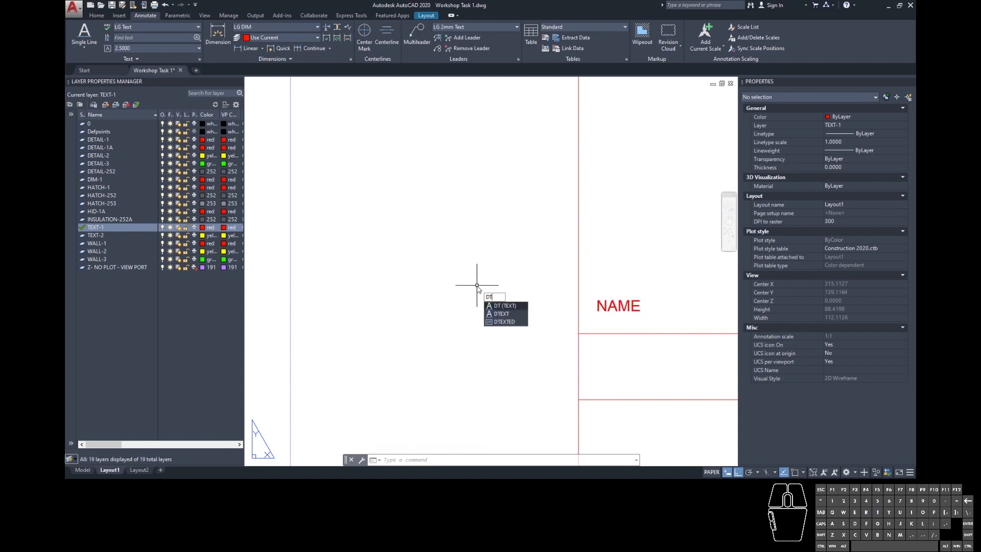
key("Return")
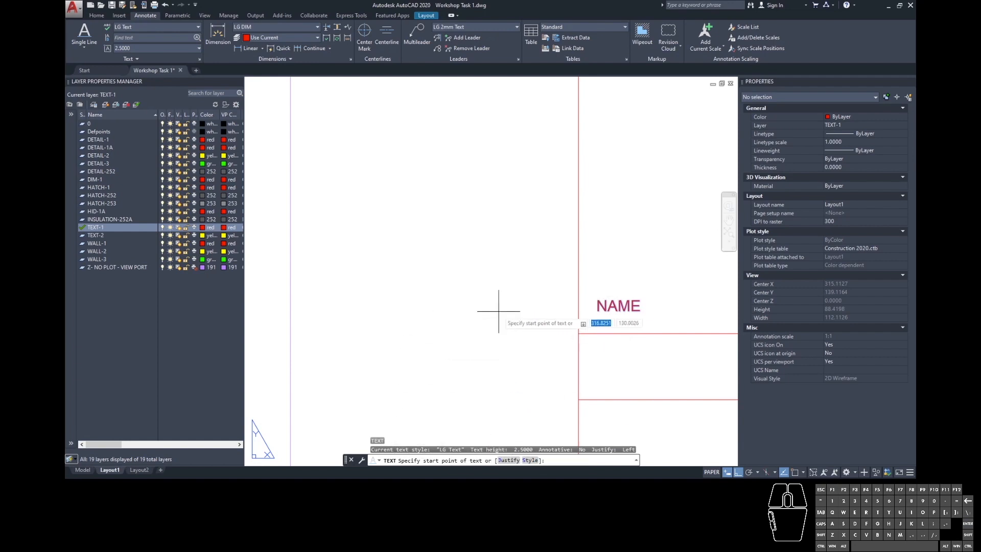
key("Escape")
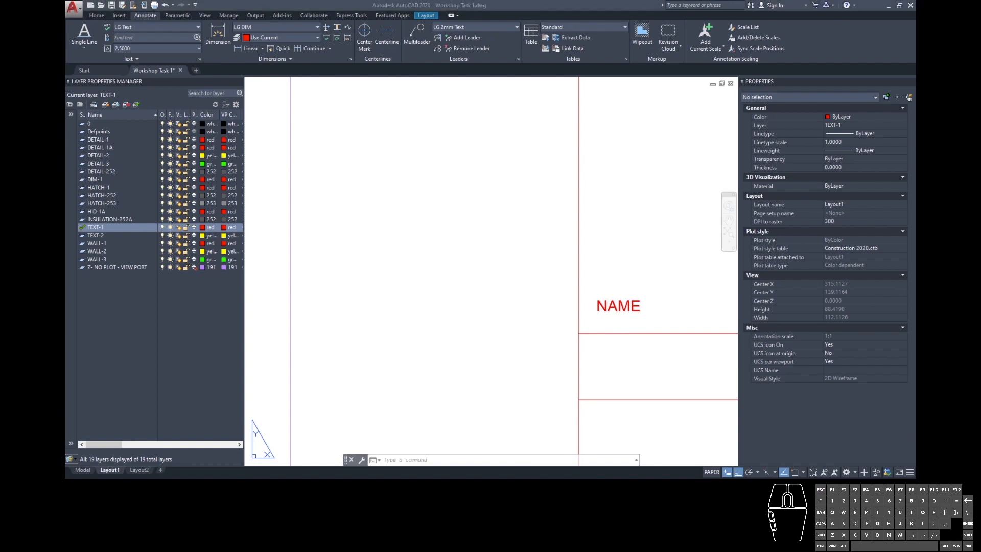
Step: Try a height of 3 on the NAME text and settle on a height of 2
left_click(620, 338)
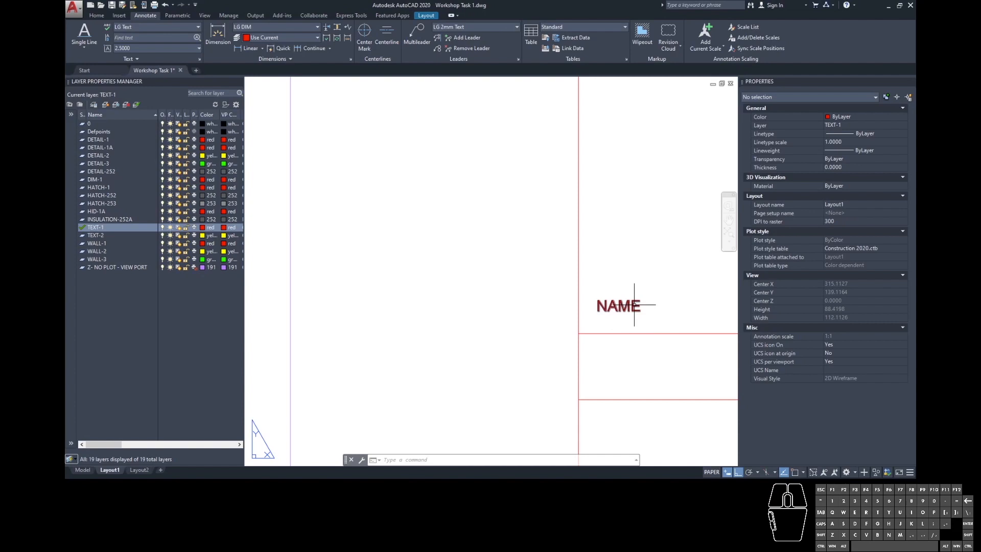
left_click(634, 305)
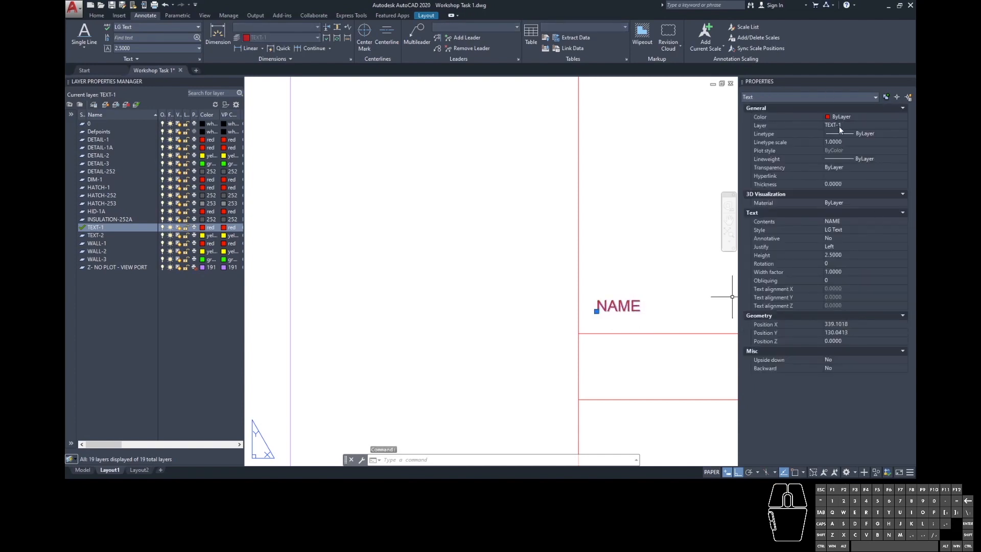
left_click(848, 255)
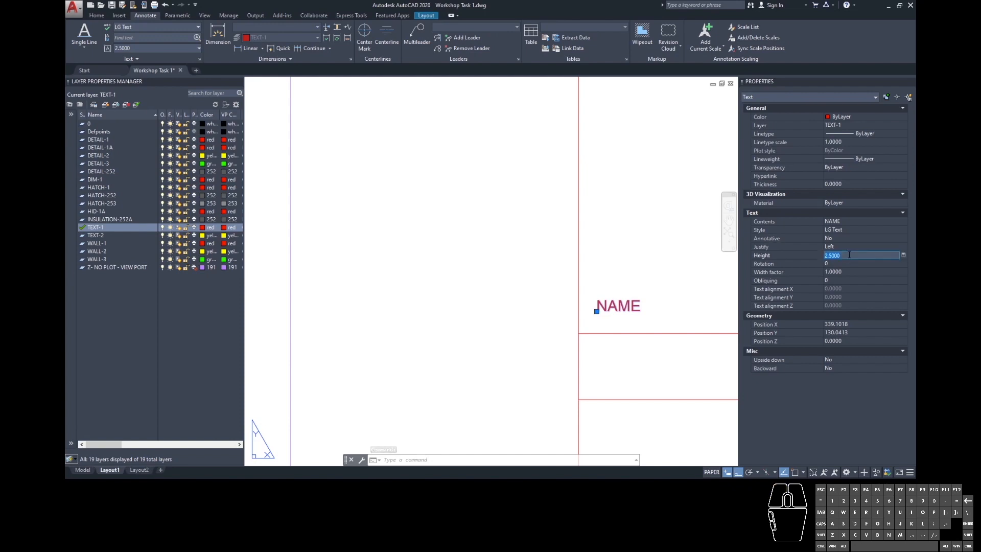
type("3")
key("Return")
left_click(863, 264)
left_click(863, 254)
type("2")
key("Return")
Step: Move the NAME text about 7 units up and about 3 units to the right within the title block
left_click(633, 265)
left_click(634, 295)
type("m")
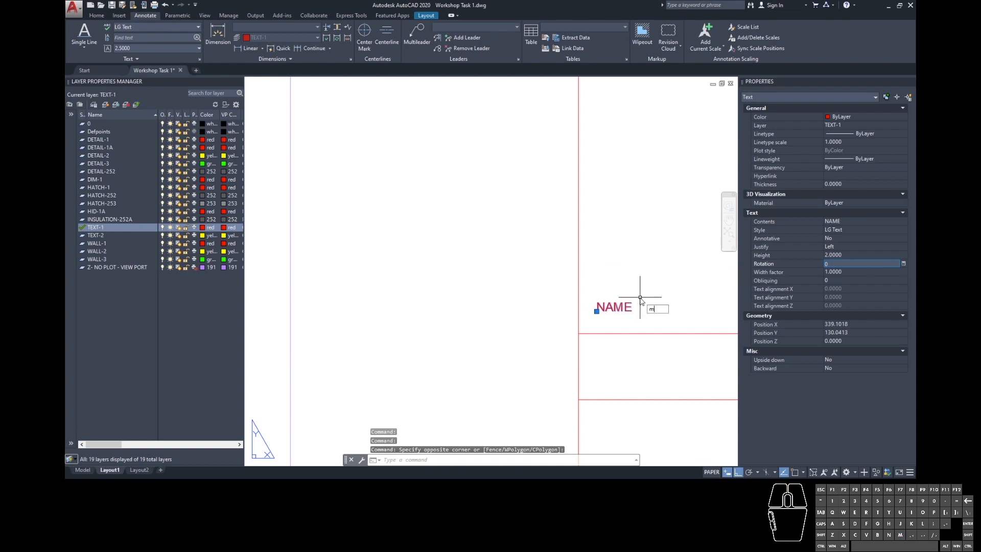
key("Return")
left_click(656, 294)
left_click(655, 272)
left_click(625, 275)
left_click(596, 280)
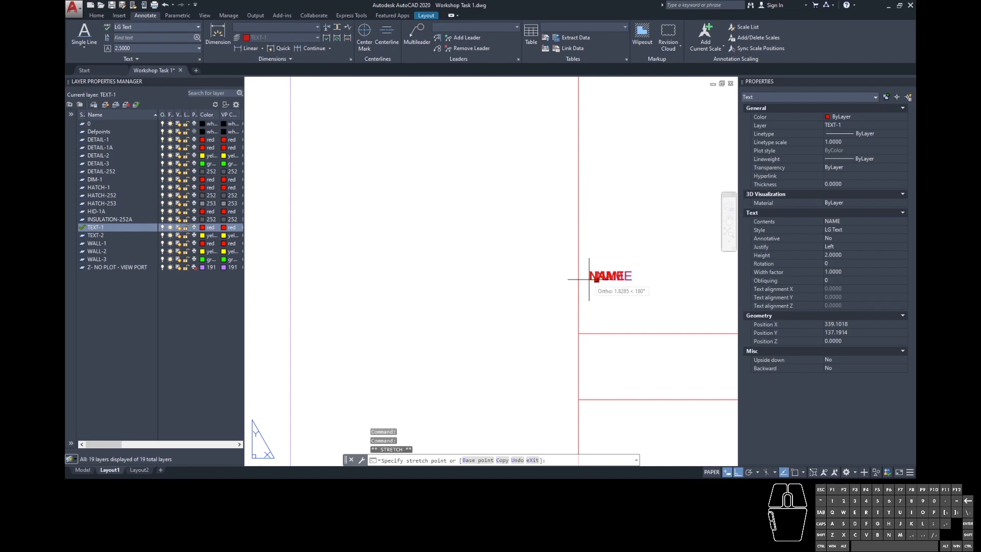
left_click(611, 280)
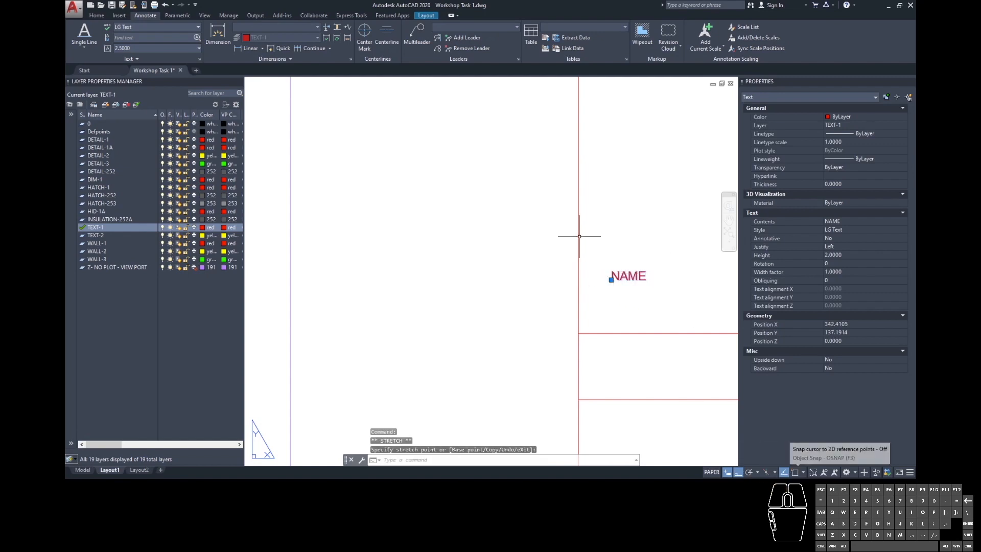
Step: Enable object snap and snap the NAME text's insertion point to the upper-left corner of the title block's first narrow cell
left_click(796, 473)
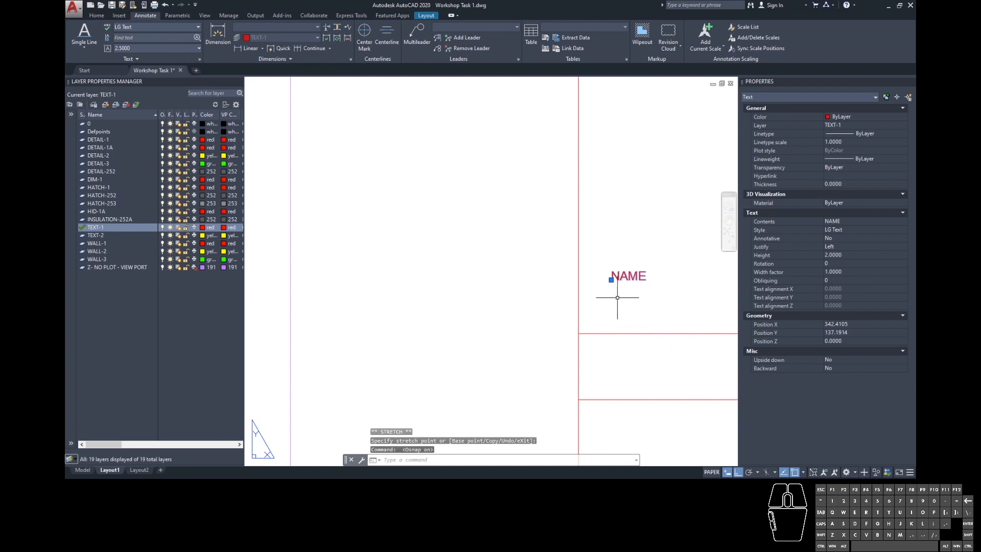
left_click(611, 279)
left_click(579, 280)
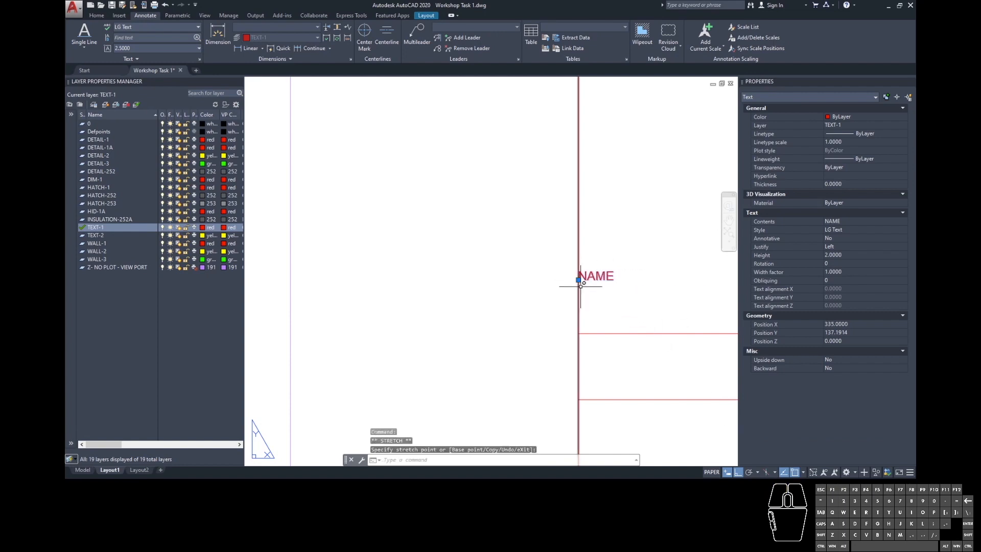
left_click(578, 279)
left_click(578, 333)
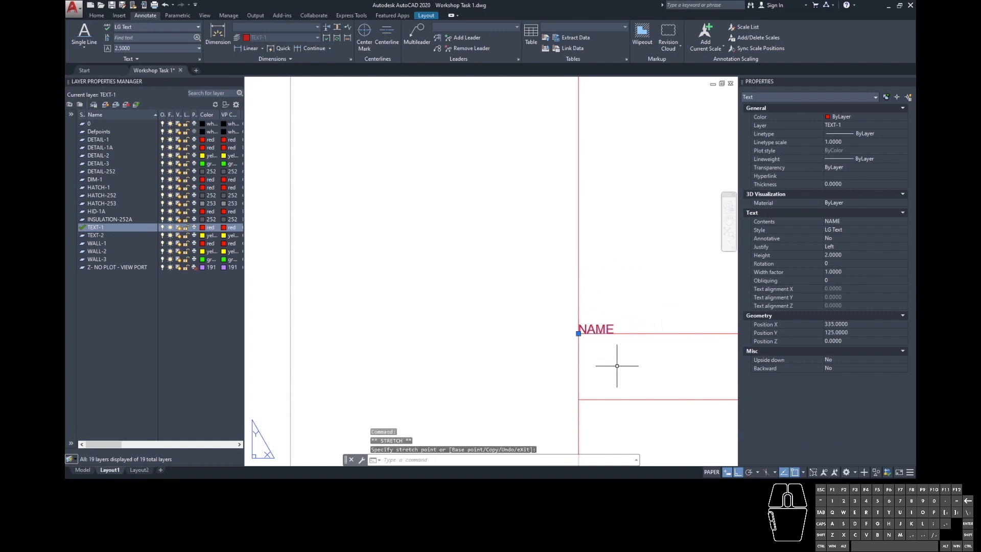
Step: Move the NAME text 10 units up along the title block edge and snap it back to the cell corner
left_click(578, 333)
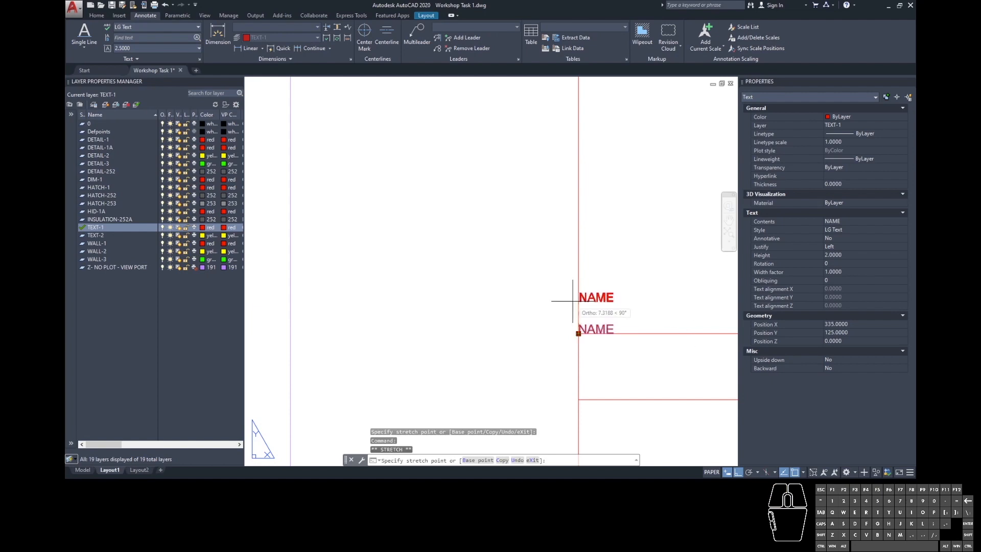
type("10")
key("Return")
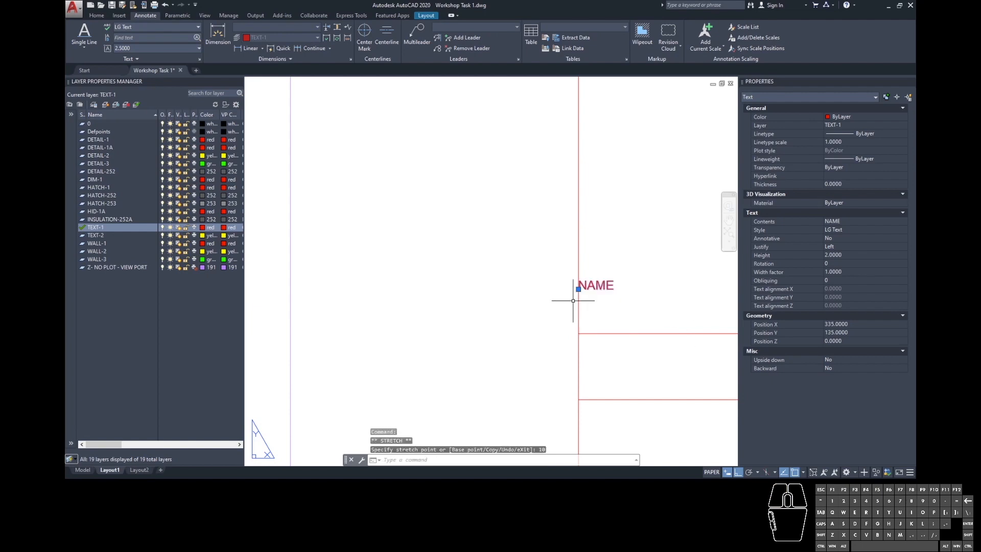
left_click(578, 289)
left_click(578, 332)
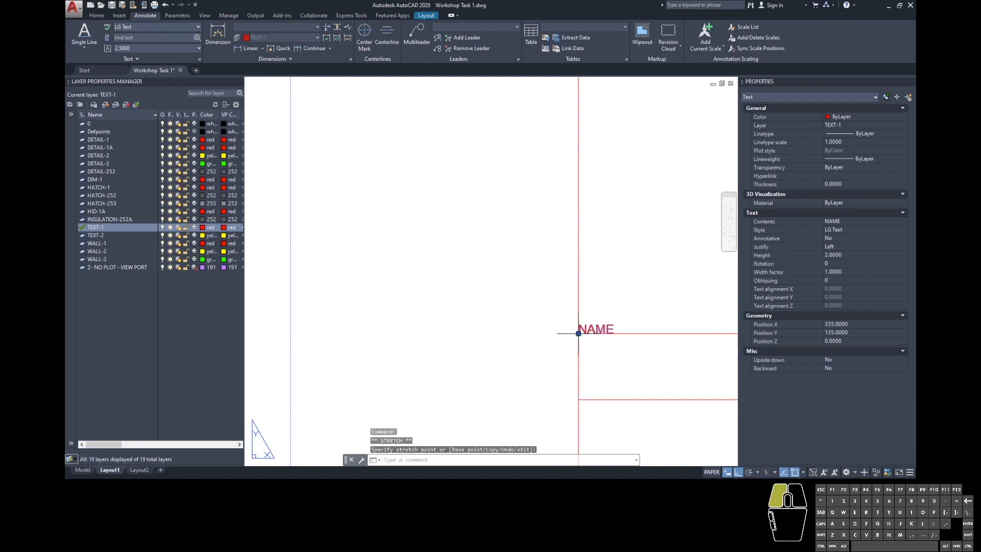
Step: Move the NAME text 3 units straight down from the upper-left corner of its title block cell
left_click(578, 333)
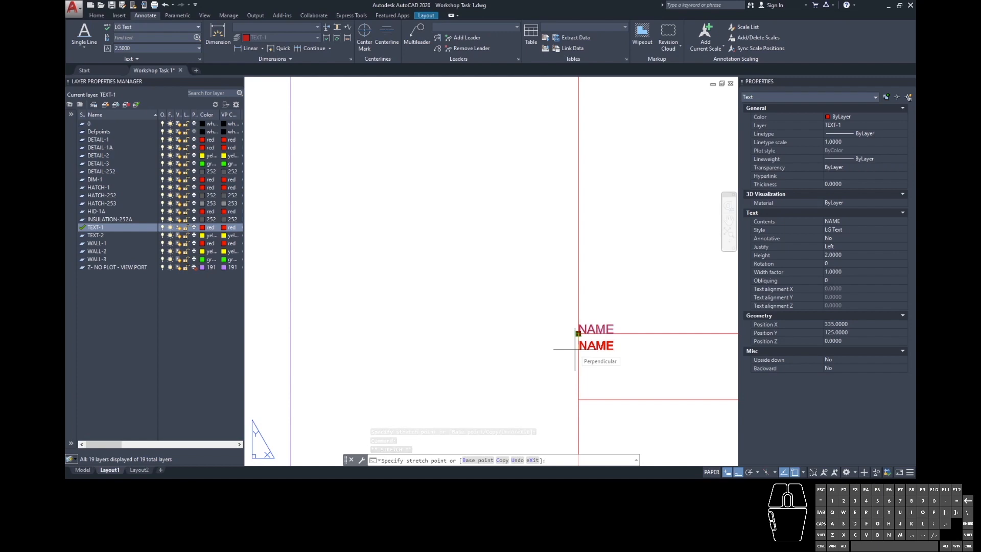
type("3")
key("Return")
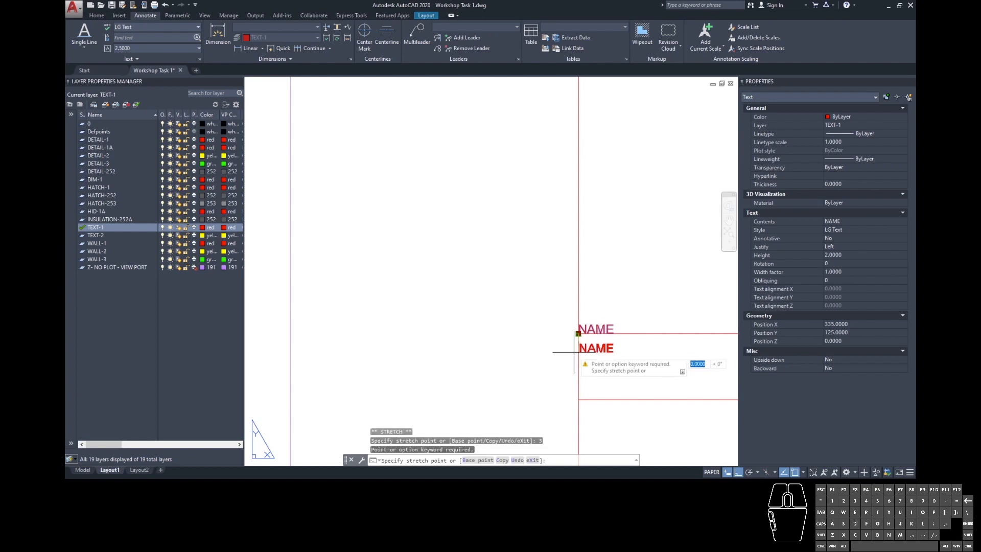
type("3")
key("Return")
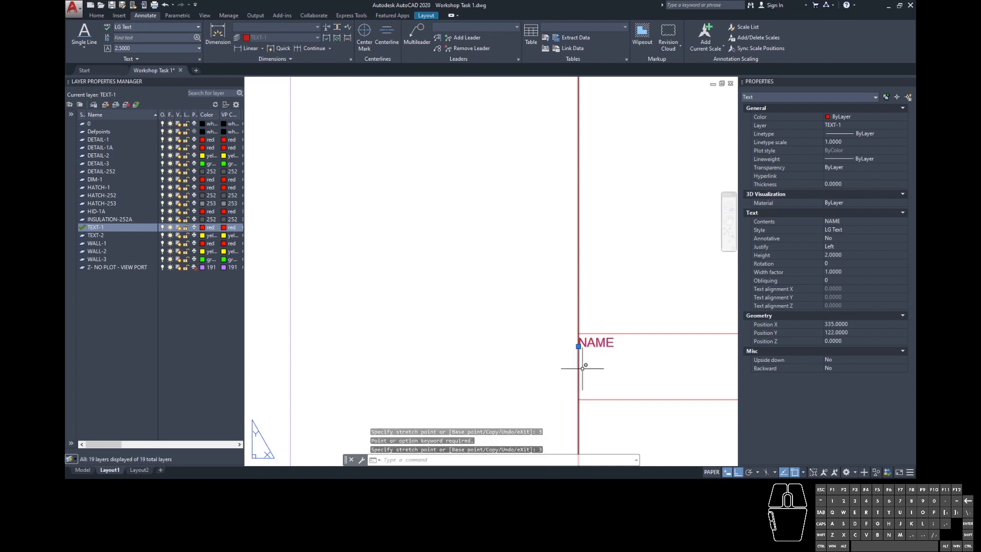
Step: Shift the NAME text 2 units to the right and 1 more unit down inside its cell
type("m")
key("Return")
left_click(592, 363)
type("2")
key("Return")
left_click(606, 348)
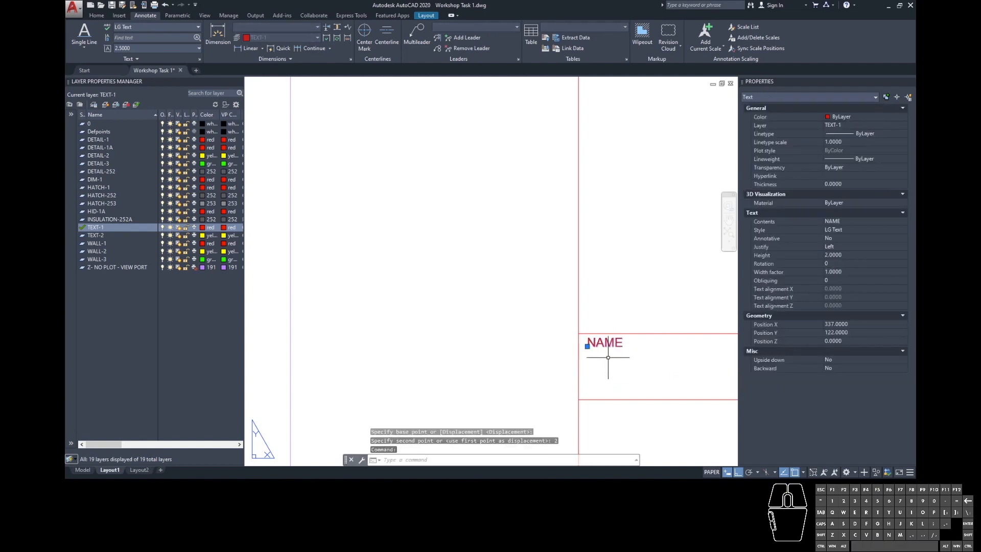
type("m")
key("Return")
left_click(617, 361)
type("1")
key("Return")
Step: Copy the NAME text 7 units straight down within the same title block cell
scroll(432, 261, "down", 5)
middle_click_drag(499, 253, 506, 215)
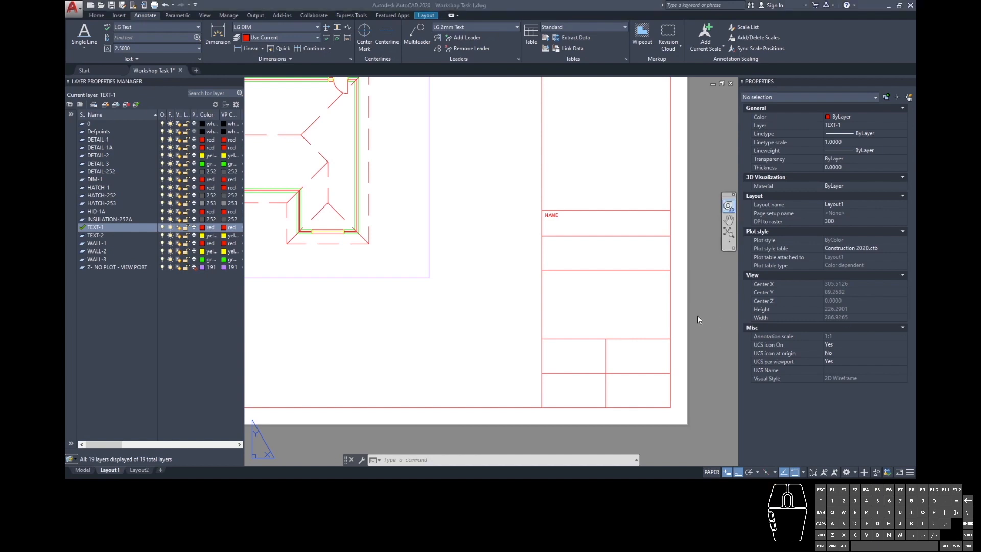
left_click(553, 216)
type("co")
key("Return")
left_click(492, 227)
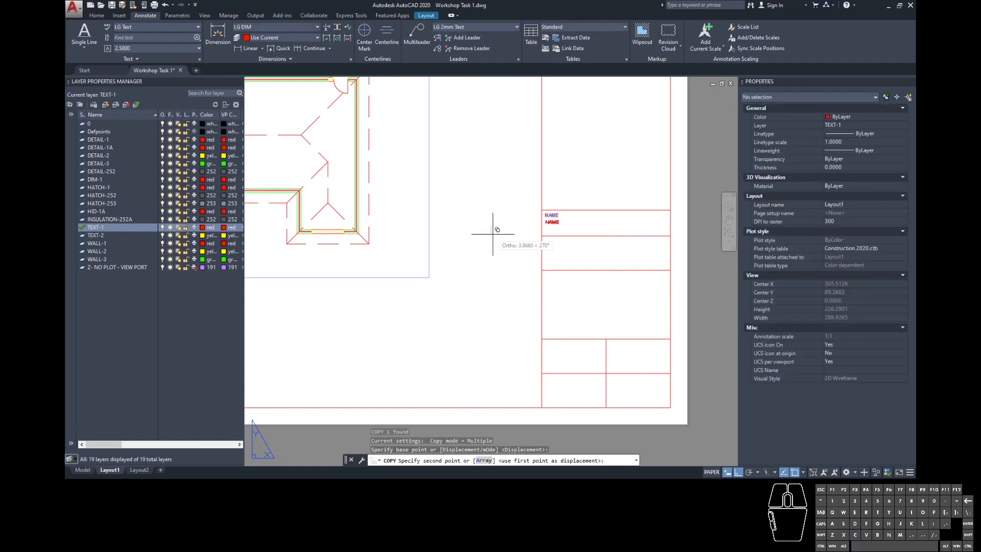
type("7")
key("Return")
key("space")
Step: Replace the contents of the copied NAME text with the drafter's first name in capitals
left_click(555, 228)
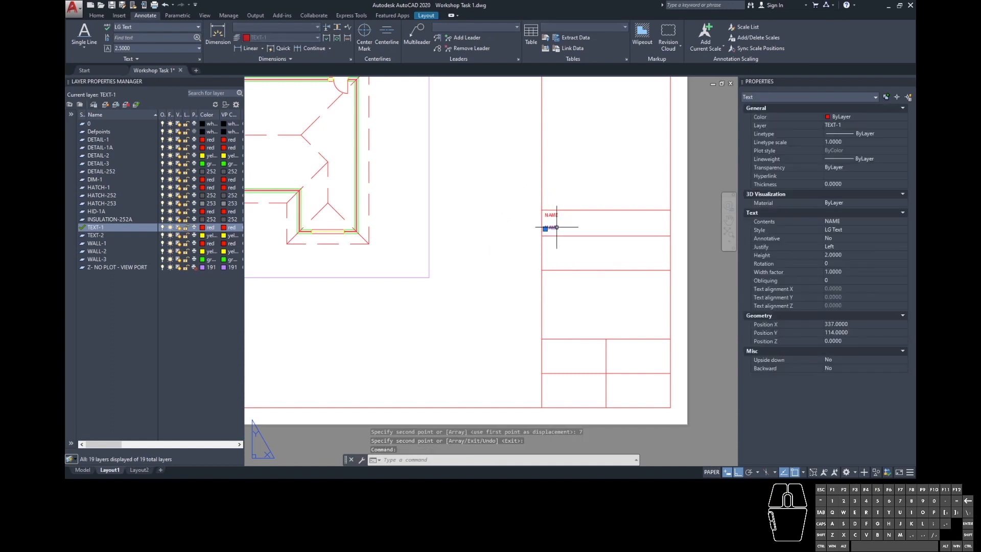
double_click(555, 229)
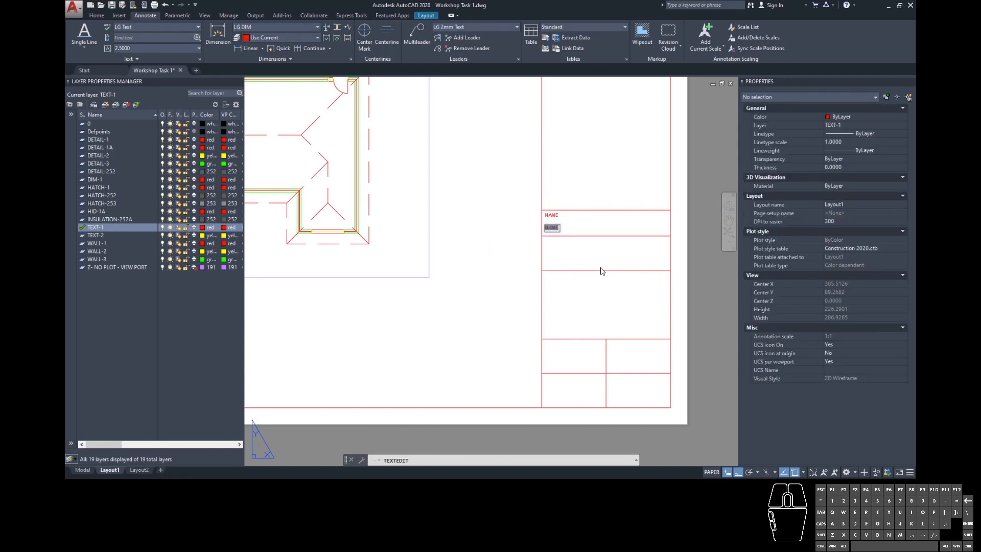
type("LANA")
left_click(498, 249)
key("Escape")
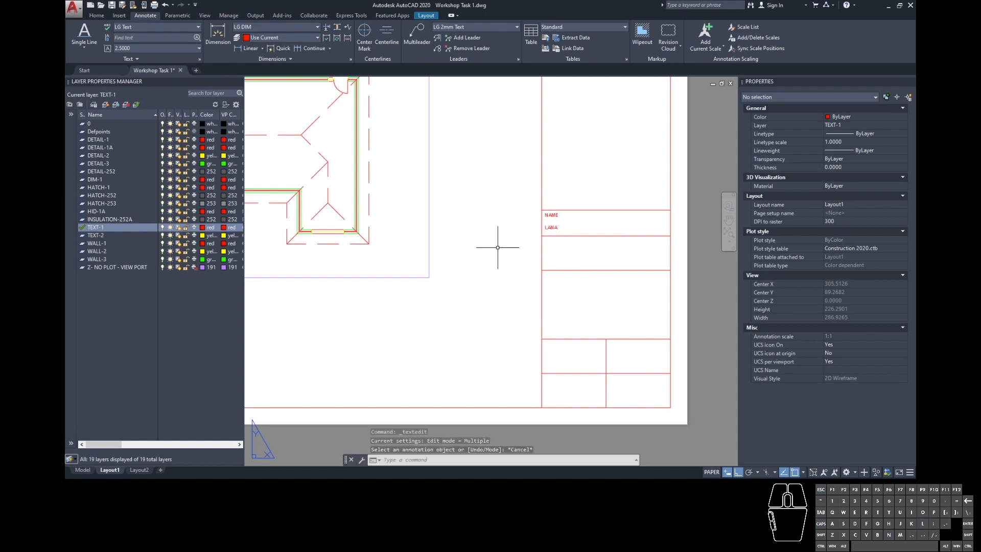
Step: Set the text height of the drafter's first name in the title block cell to 5
left_click(549, 226)
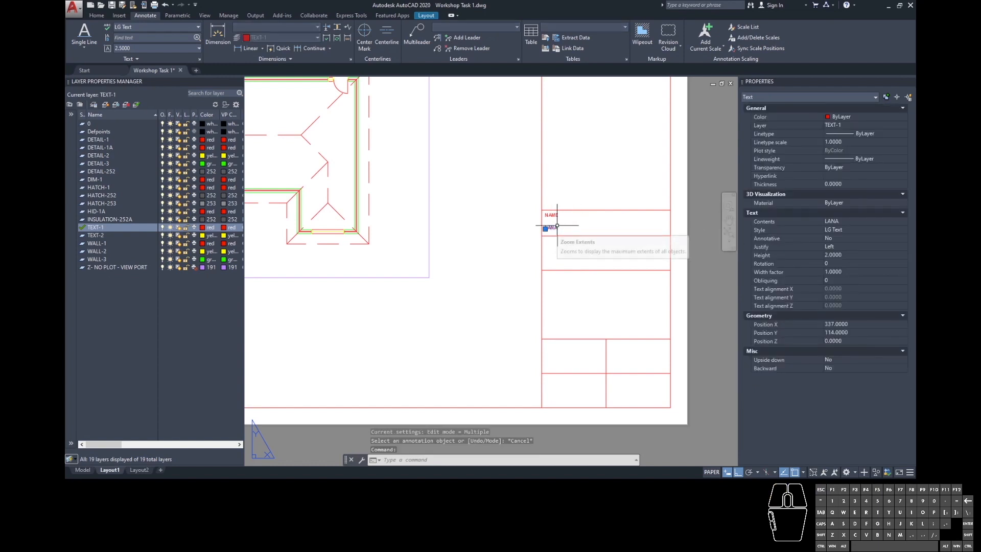
left_click(847, 254)
type("5")
key("Tab")
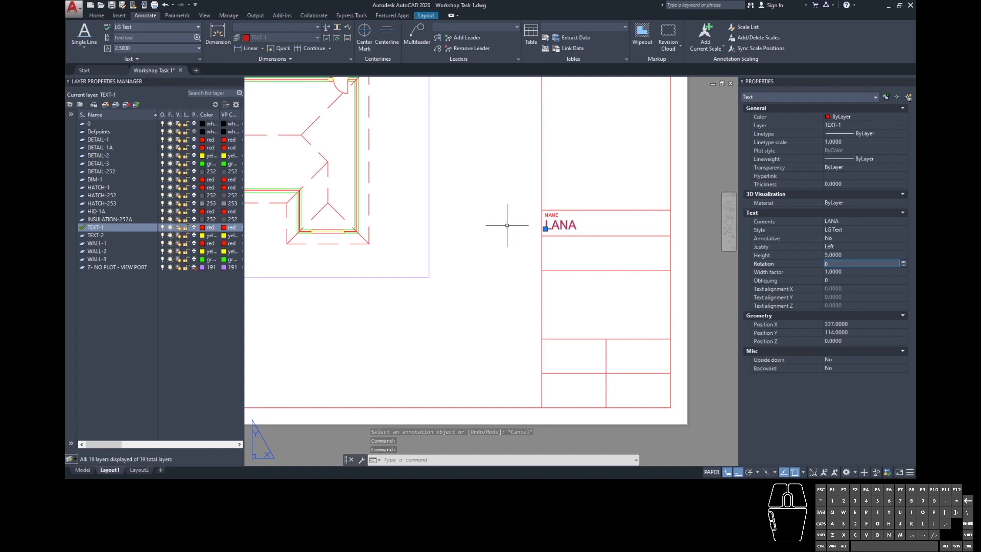
key("Escape")
Step: Move the NAME label and the first-name text together 1 unit straight down within their cell
left_click(519, 198)
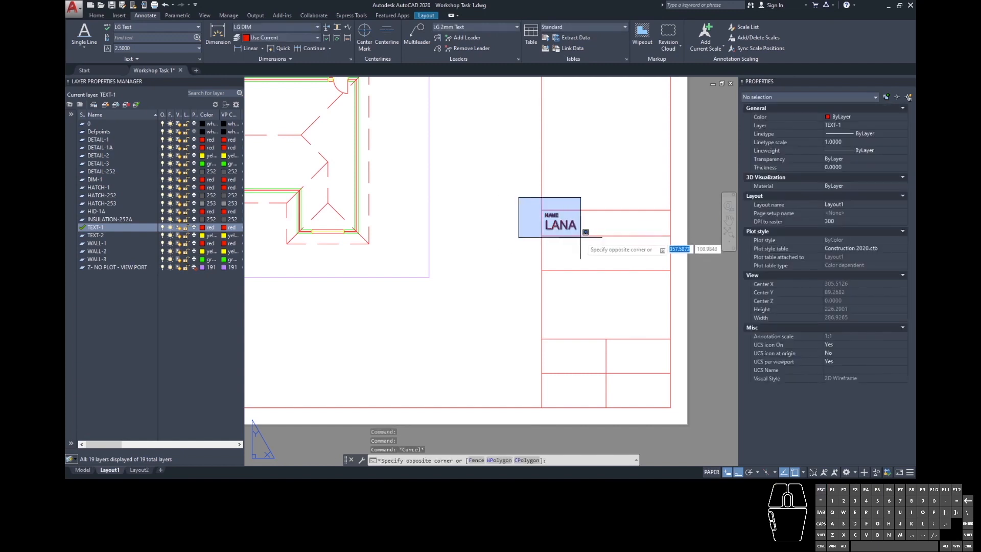
left_click(585, 232)
type("M")
key("space")
left_click(470, 245)
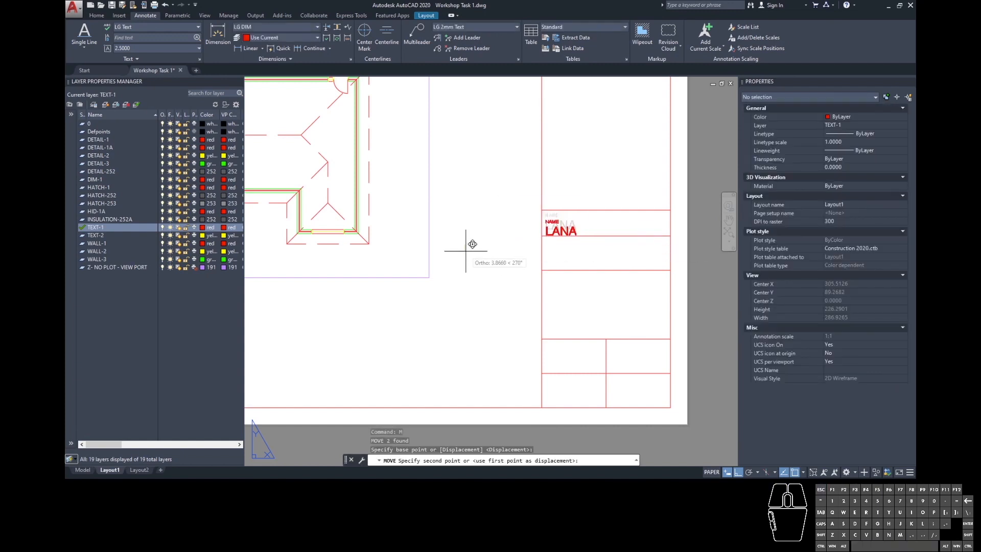
type("1")
key("Return")
Step: Inspect the placement of both texts in their title block cell and the height property of the first-name text
scroll(554, 216, "up", 6)
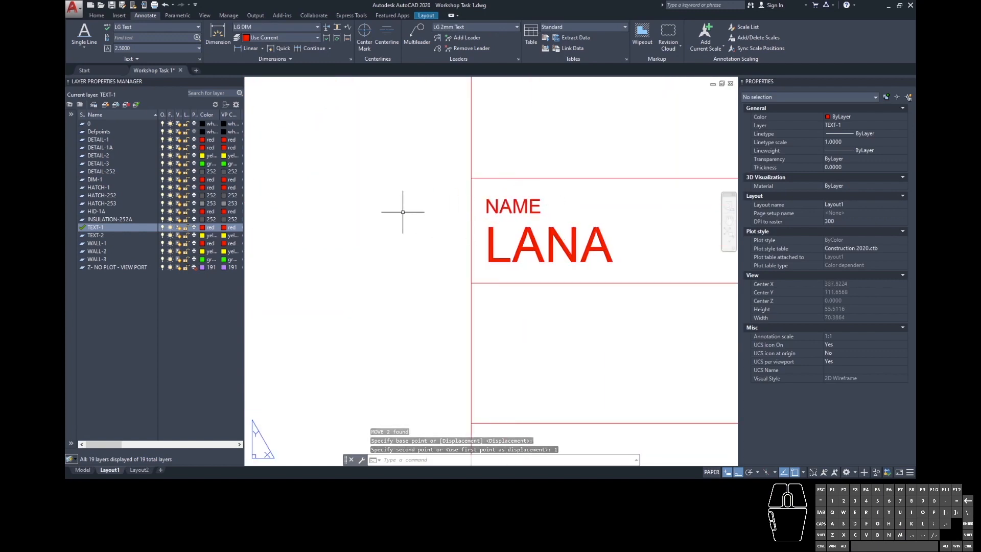
scroll(381, 209, "down", 6)
scroll(409, 212, "down", 2)
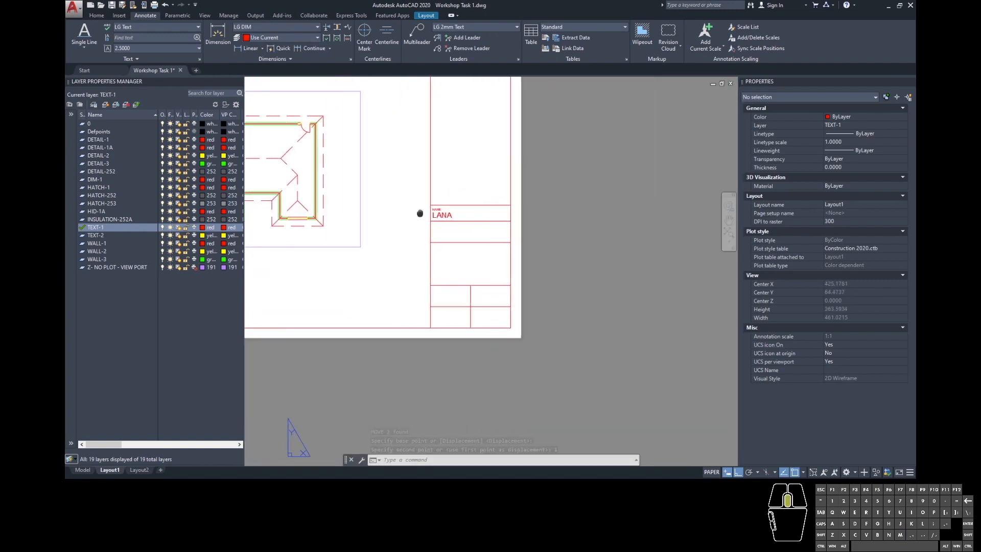
scroll(424, 212, "up", 1)
left_click(486, 219)
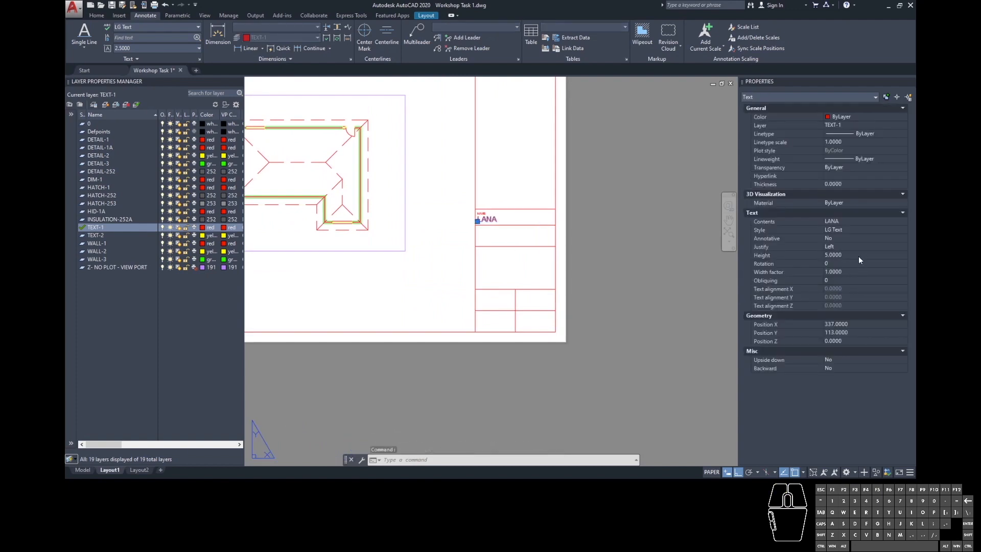
key("Escape")
scroll(462, 204, "up", 3)
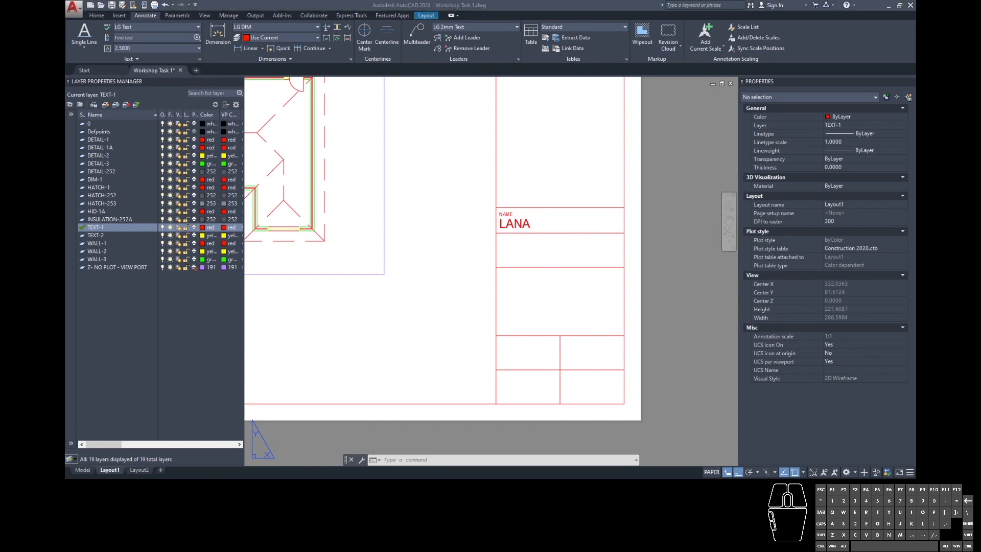
left_click(713, 320)
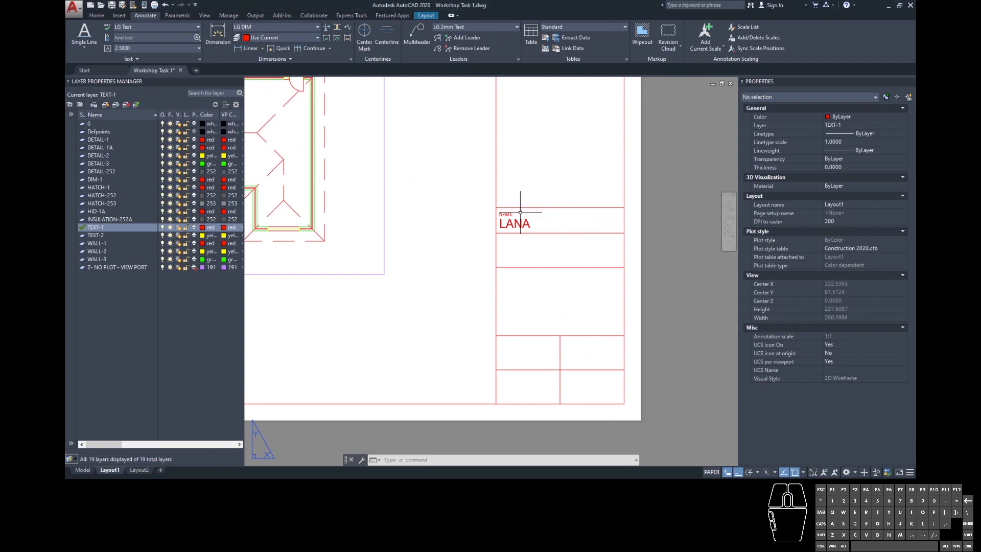
Step: Copy the NAME label and first-name text into the six other title block cells, using each cell's upper-left corner as the reference point
left_click(464, 193)
left_click(542, 240)
type("co")
key("Return")
left_click(496, 209)
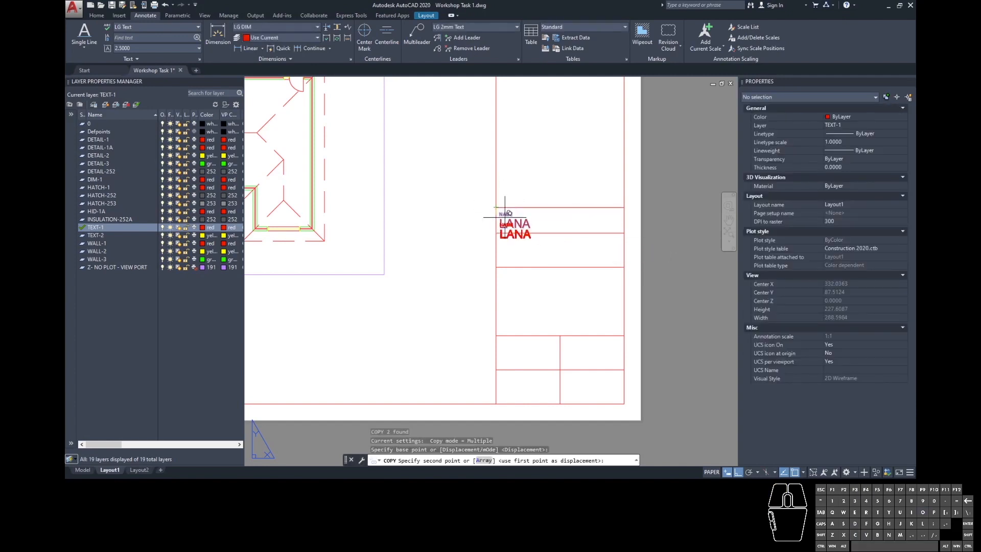
left_click(496, 232)
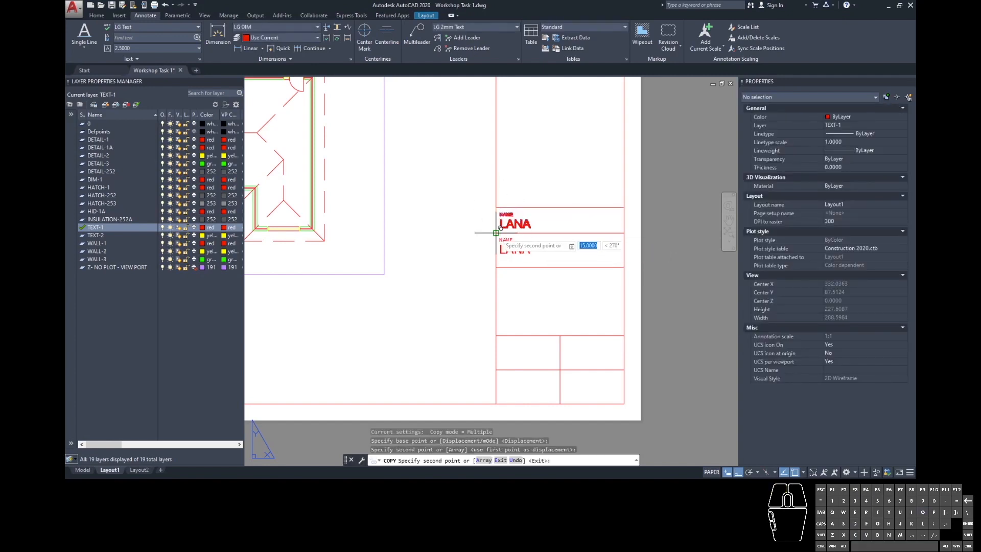
left_click(496, 266)
left_click(496, 335)
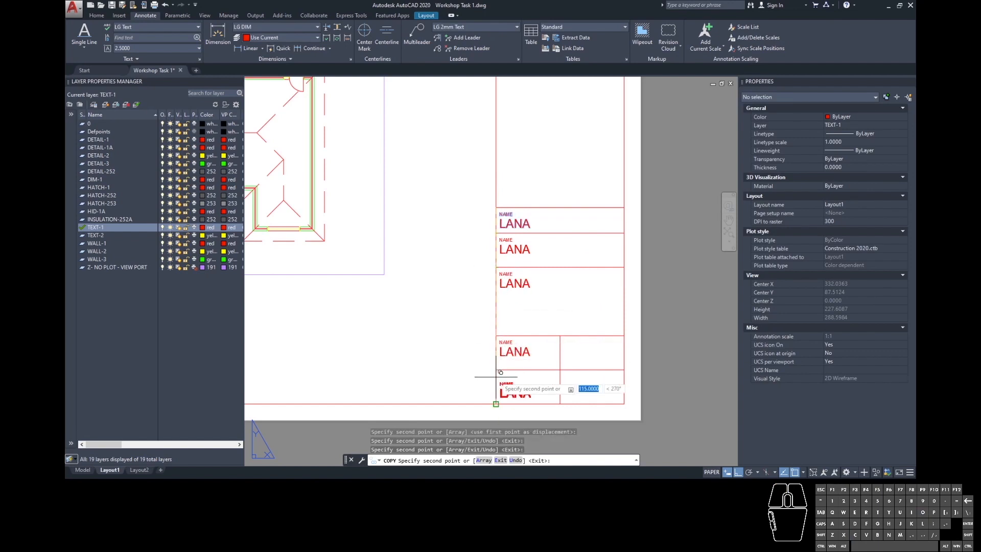
left_click(496, 369)
left_click(560, 335)
left_click(496, 386)
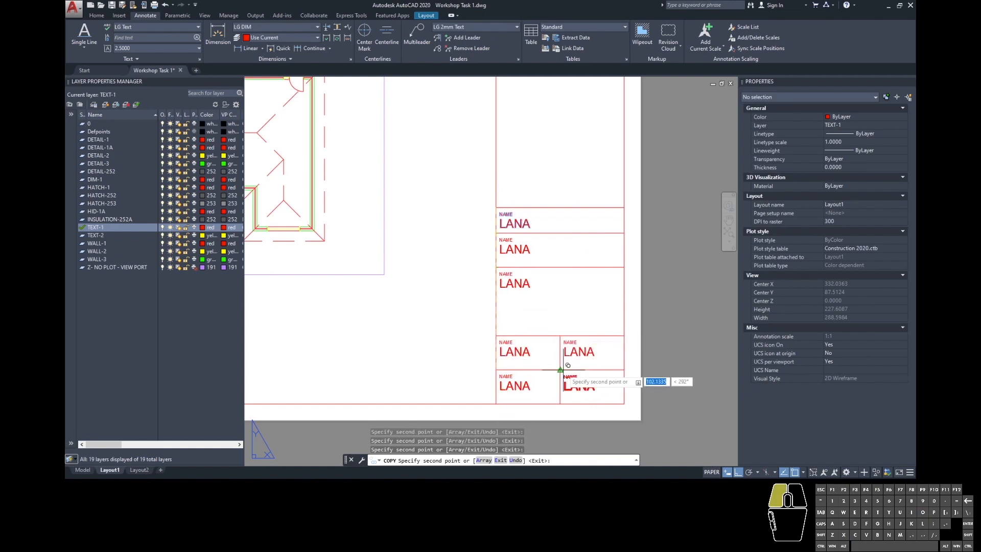
left_click(586, 386)
key("Escape")
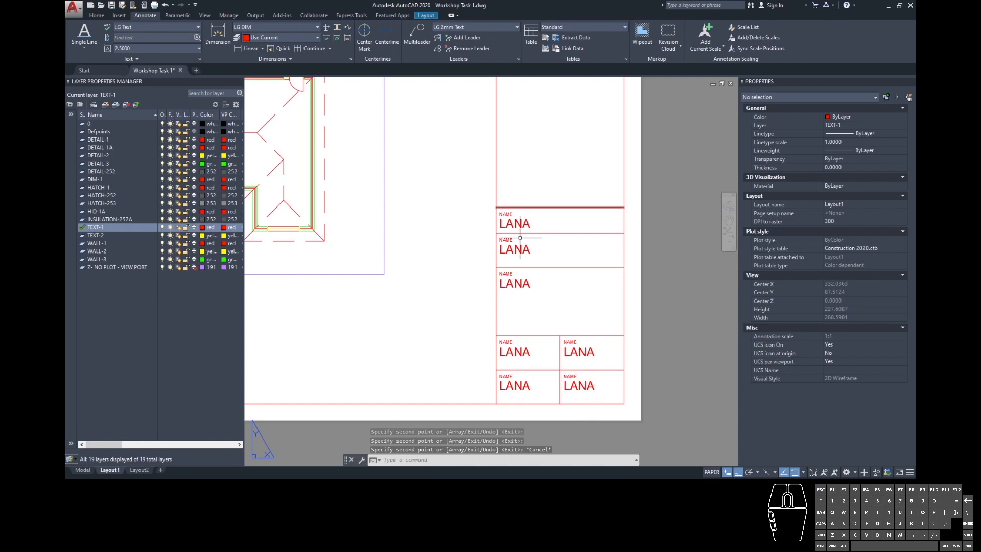
Step: Change the top cell's label to ID NUMBER and replace the text beneath it with the drafter's ID number
double_click(504, 213)
type("ID NUMBER")
left_click(581, 262)
left_click(514, 224)
type("A")
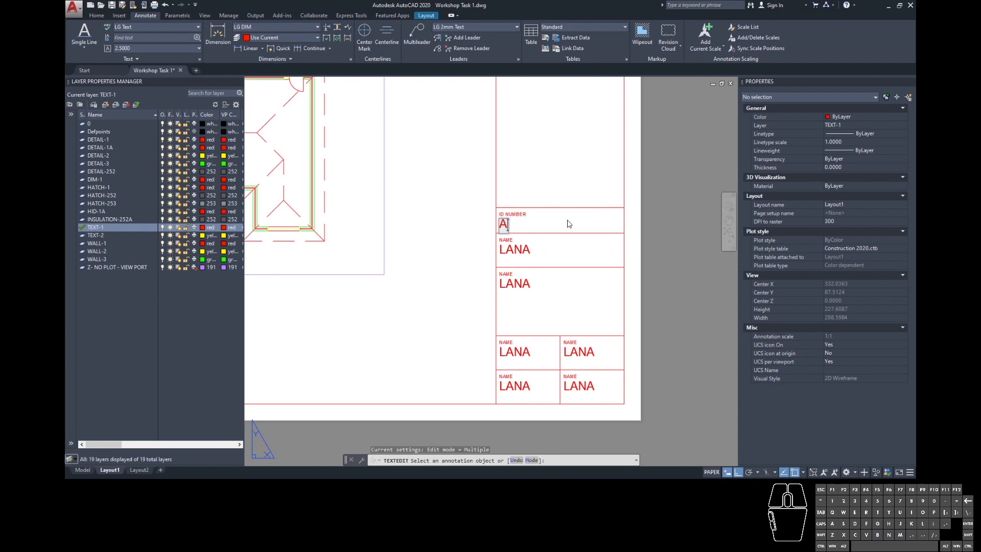
type("1234567")
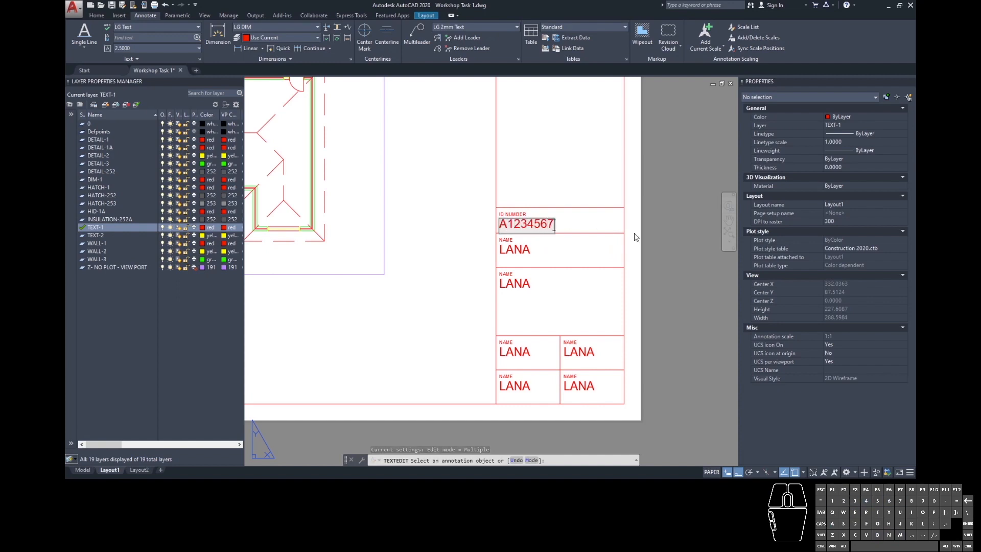
left_click(636, 237)
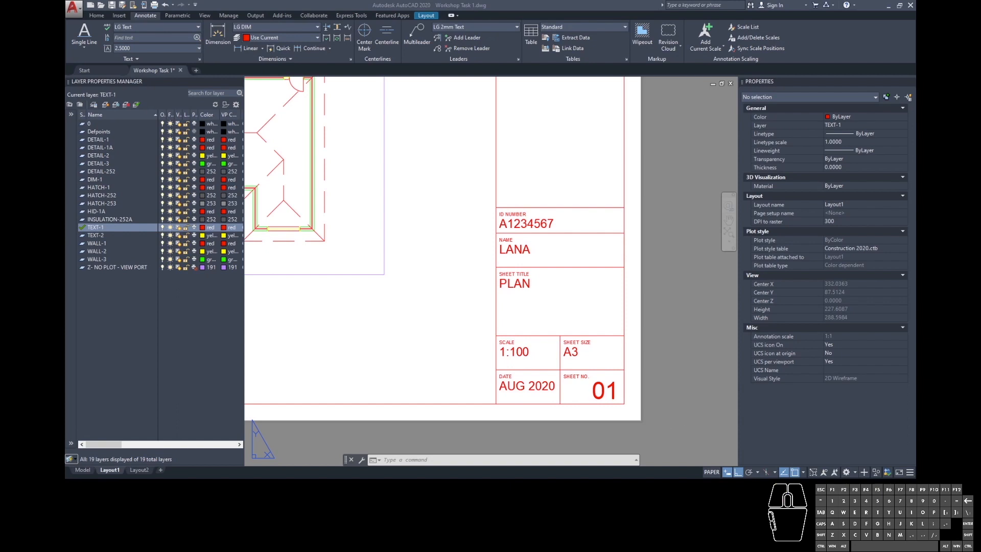
Step: Review the completed title block on the whole sheet and the hand-drawn reference floor plan in Plan-1.jpg
left_click(626, 315)
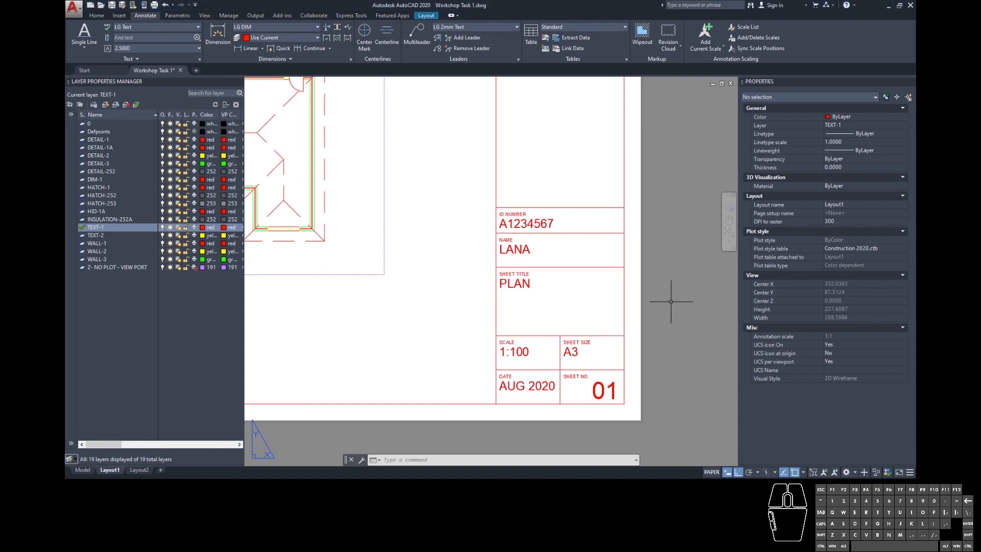
middle_click_drag(441, 232, 527, 250)
scroll(493, 256, "down", 2)
middle_click(499, 260)
middle_click(499, 260)
scroll(530, 258, "down", 1)
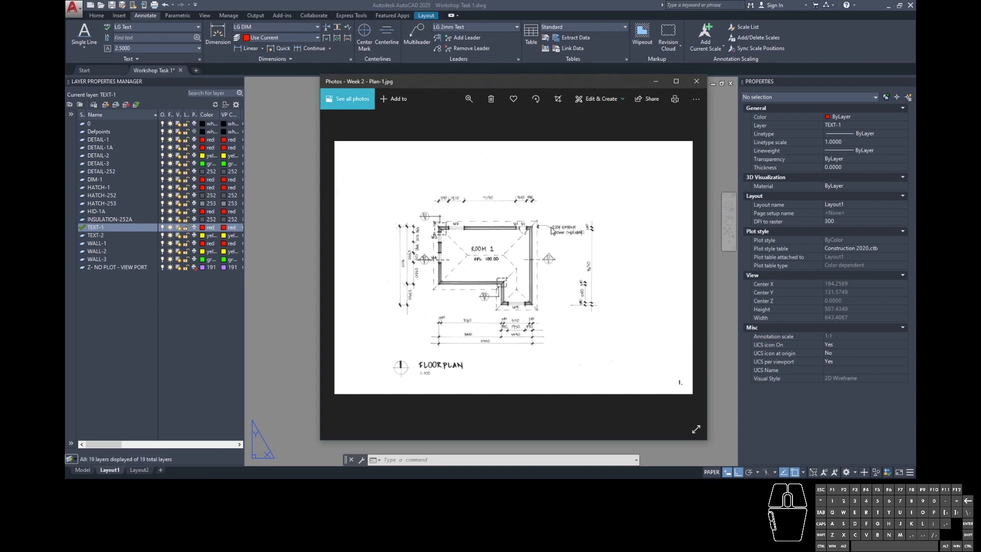
left_click(657, 81)
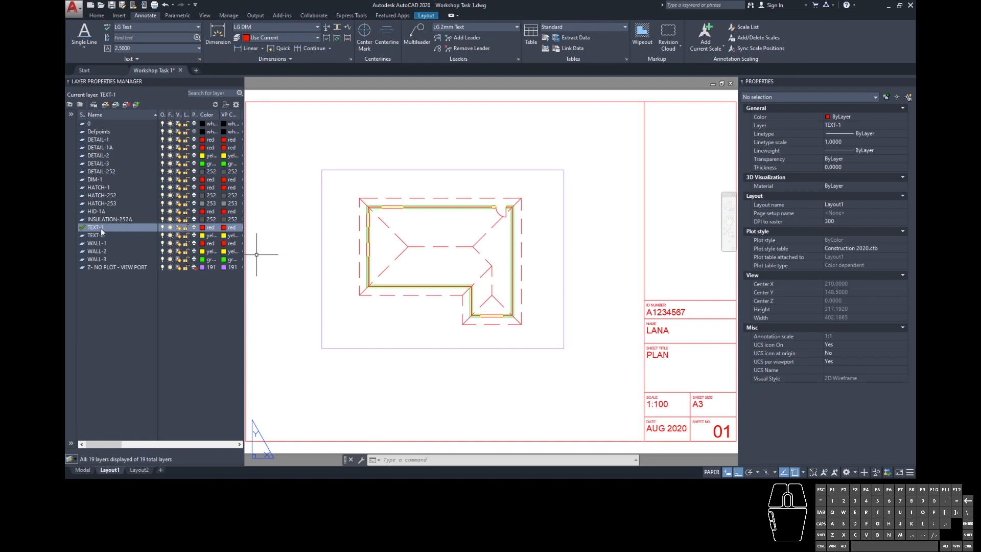
Step: Make DIM-1 current and add a linear dimension above the roof outline, from the upper-left outer wall corner to the top wall's window opening
left_click(97, 179)
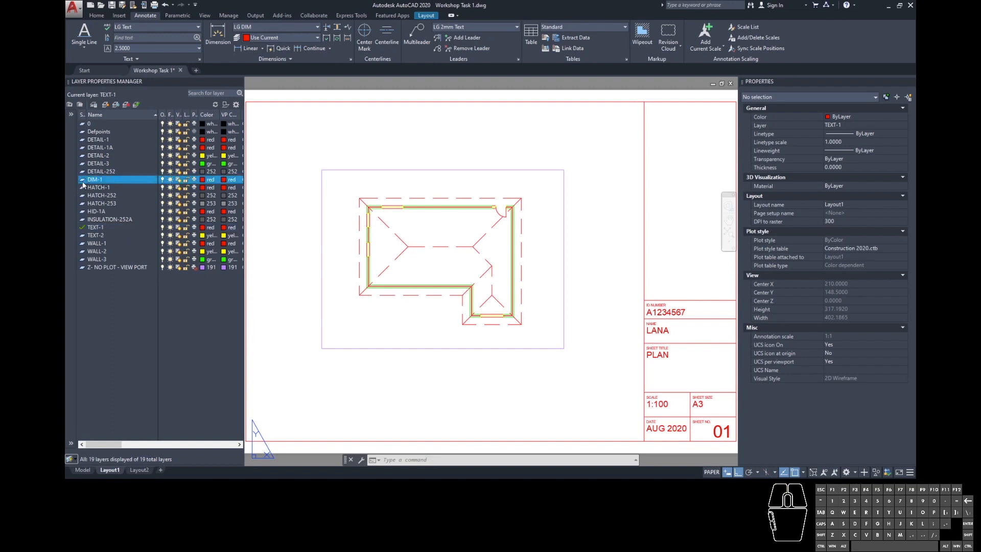
double_click(82, 179)
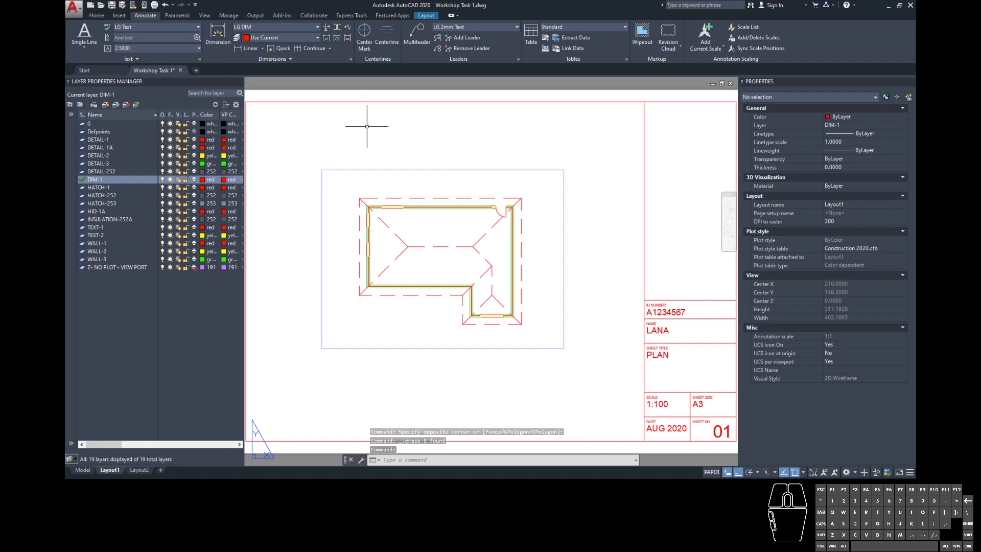
left_click(262, 49)
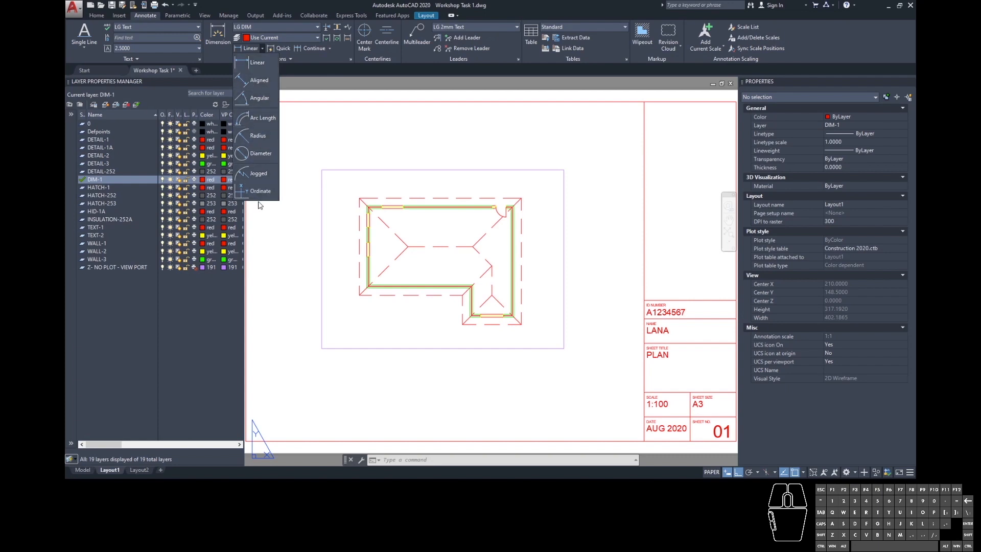
left_click(265, 66)
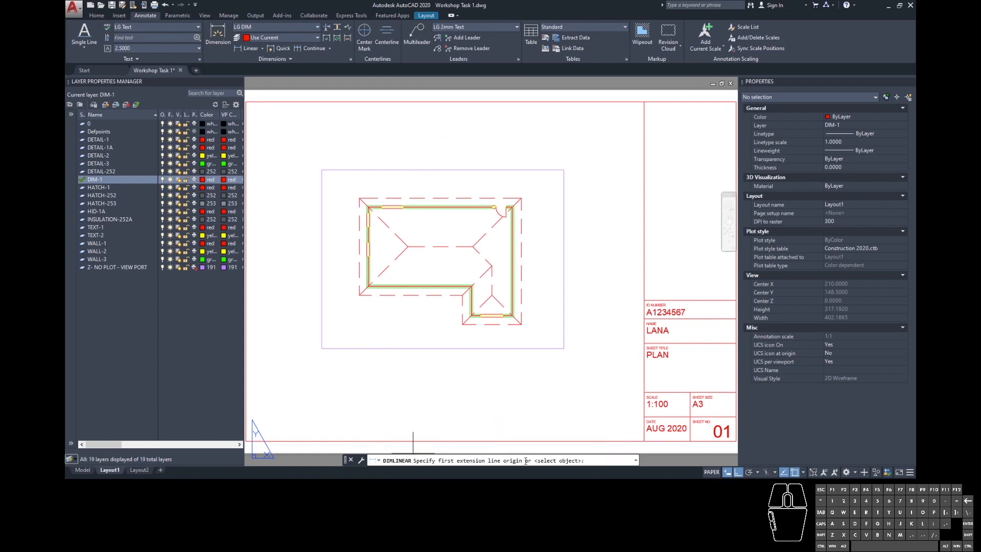
scroll(358, 202, "up", 10)
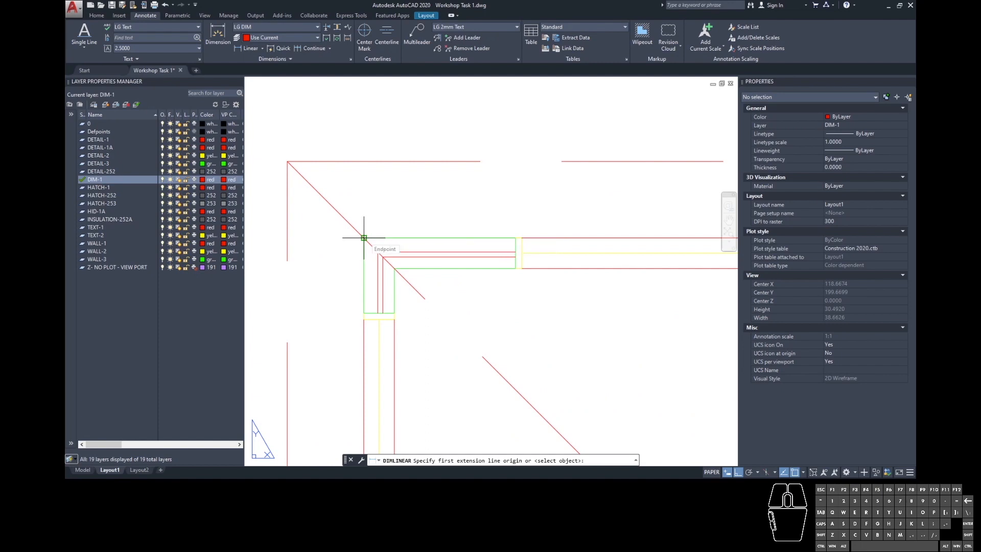
left_click(363, 238)
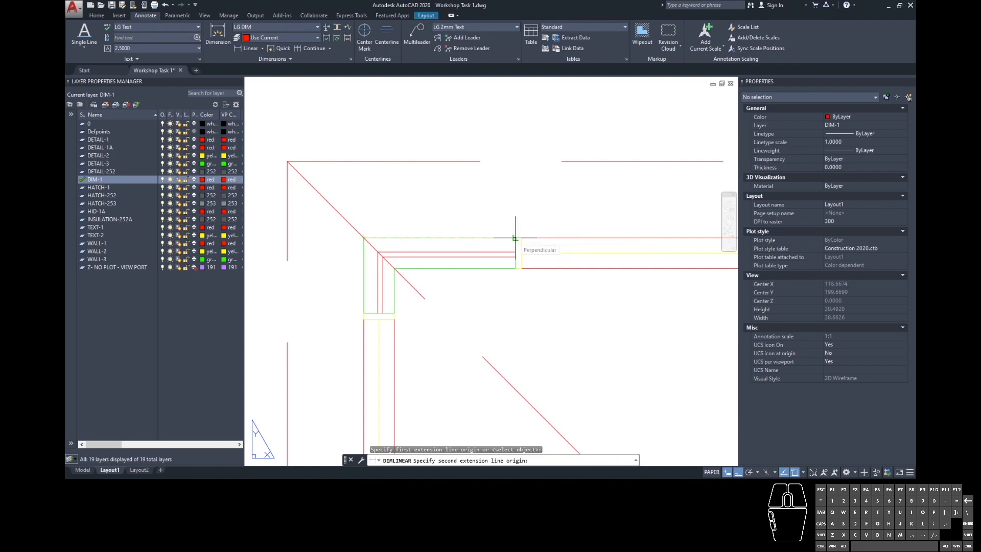
scroll(514, 235, "up", 4)
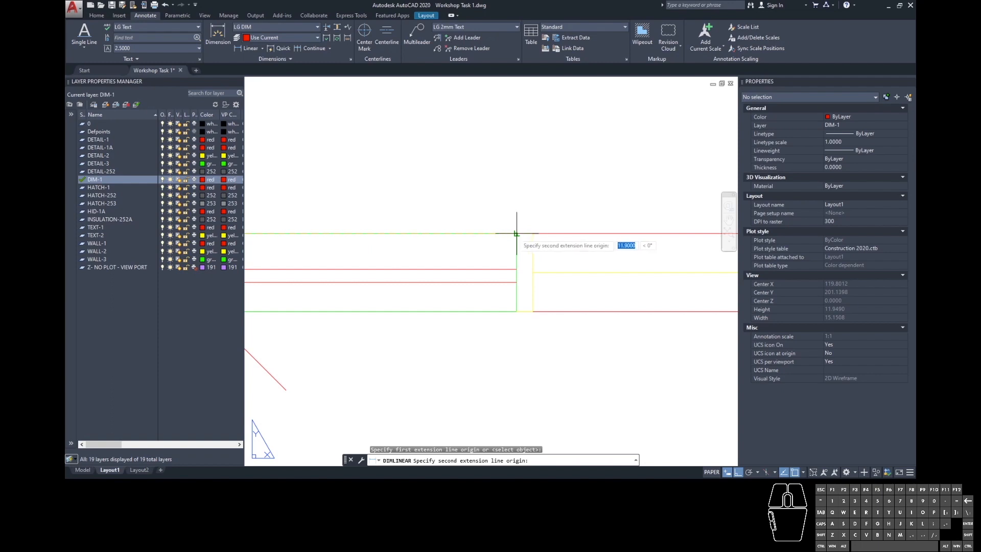
left_click(516, 233)
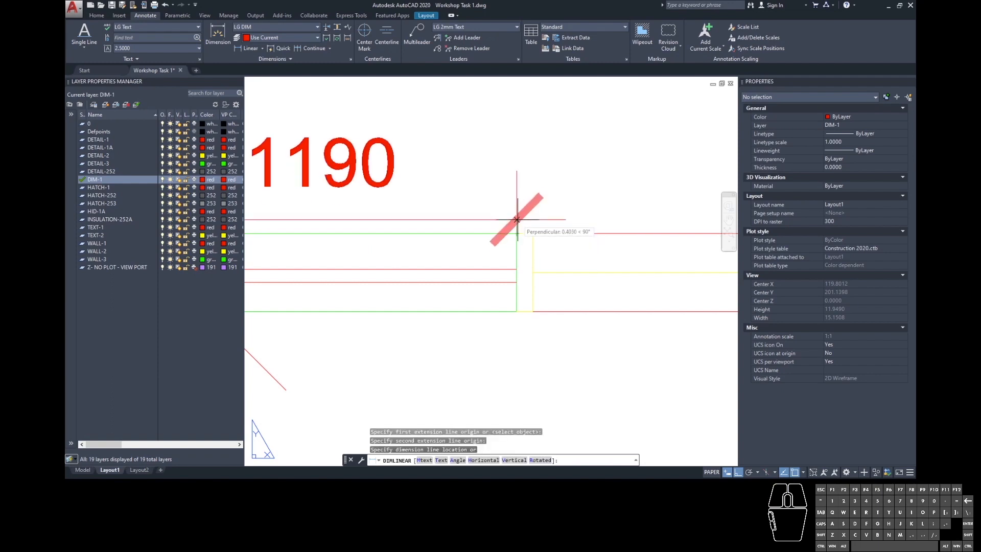
scroll(518, 219, "down", 4)
middle_click_drag(518, 187, 455, 281)
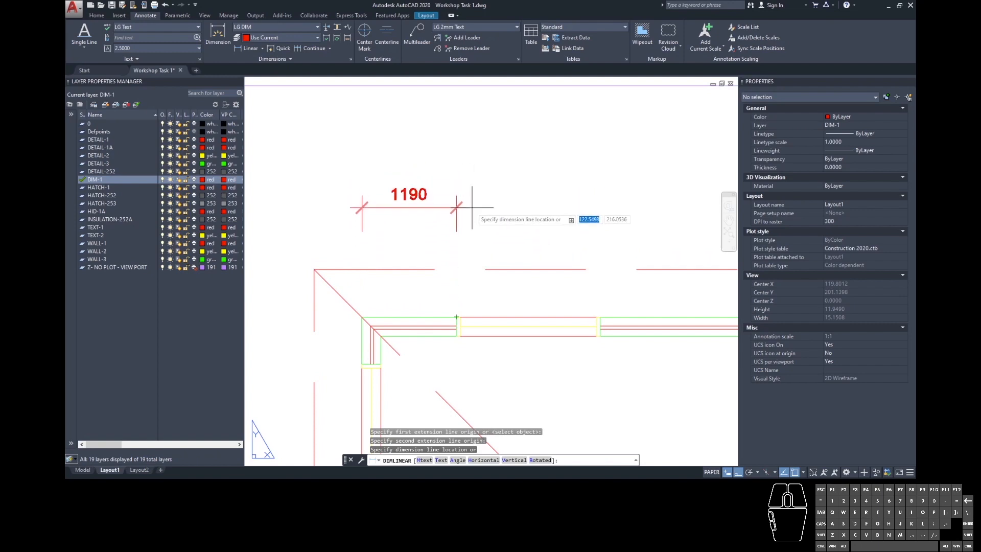
left_click(473, 197)
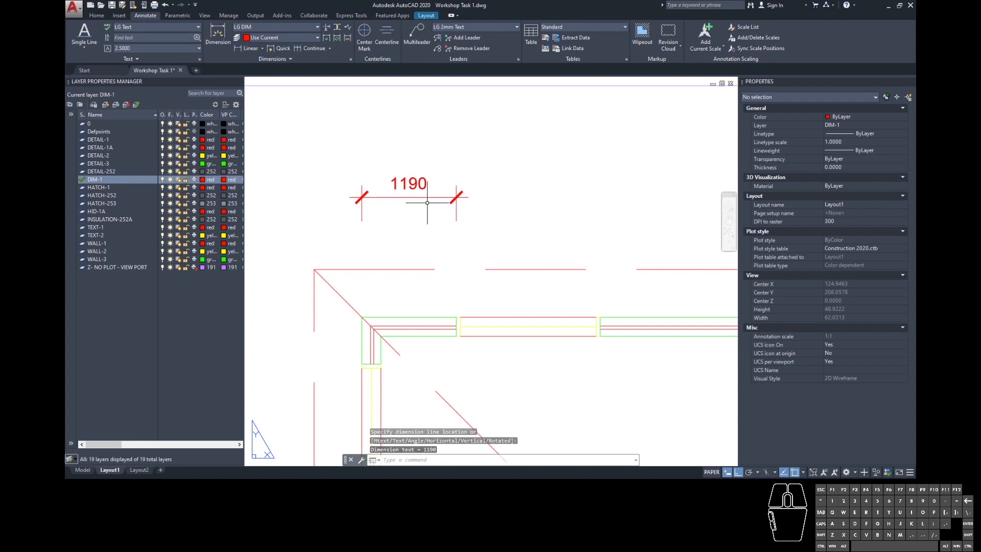
Step: Stretch the new linear dimension's line farther up, away from the top wall, keeping its measured points
left_click(456, 204)
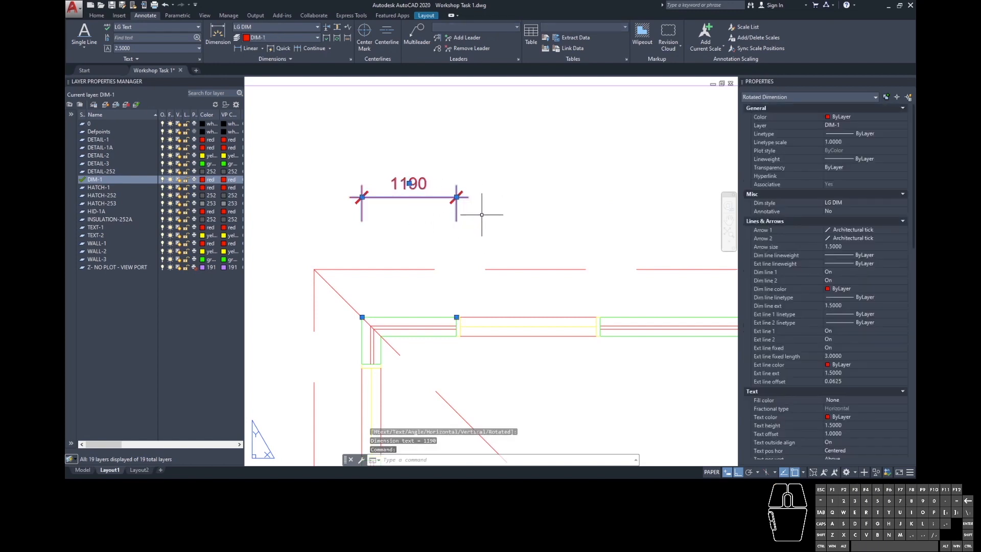
left_click(456, 196)
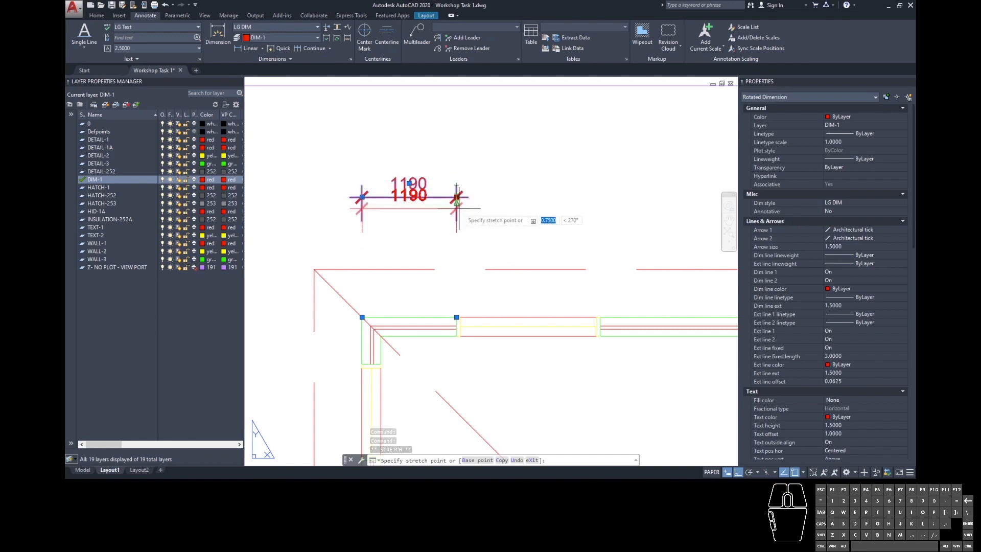
left_click(456, 185)
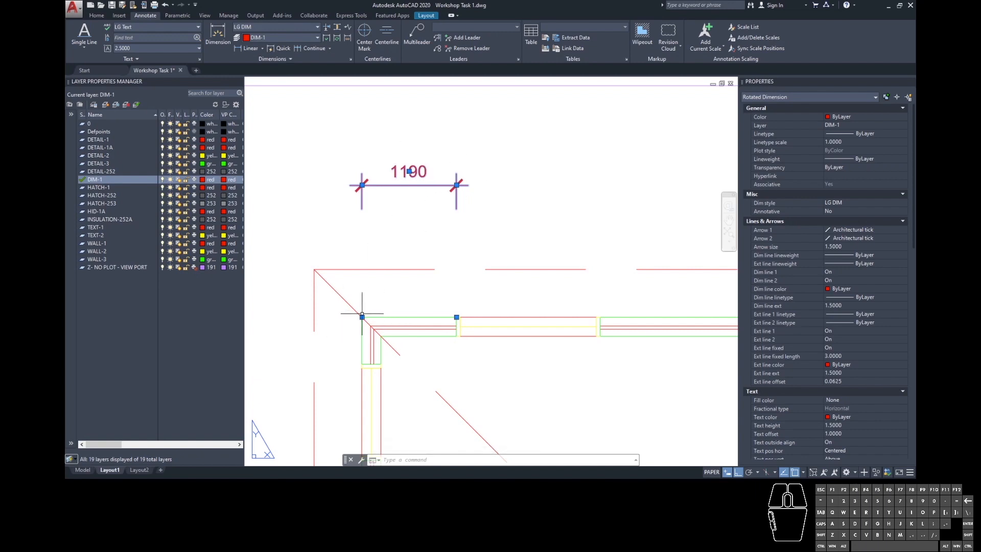
left_click(456, 317)
key("Escape")
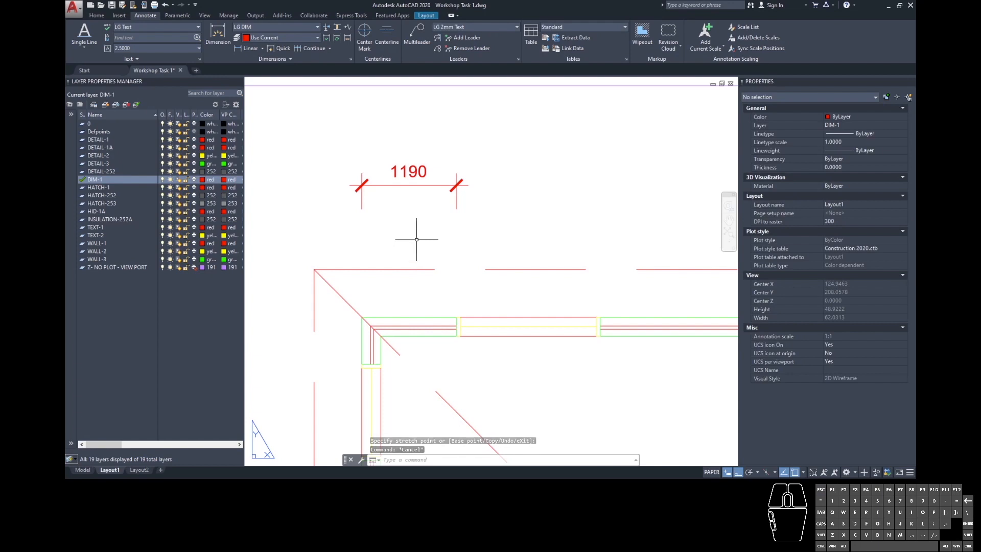
Step: Add a linear dimension across the top wall's window opening, with its dimension line aligned to the existing corner-to-window dimension
left_click(244, 49)
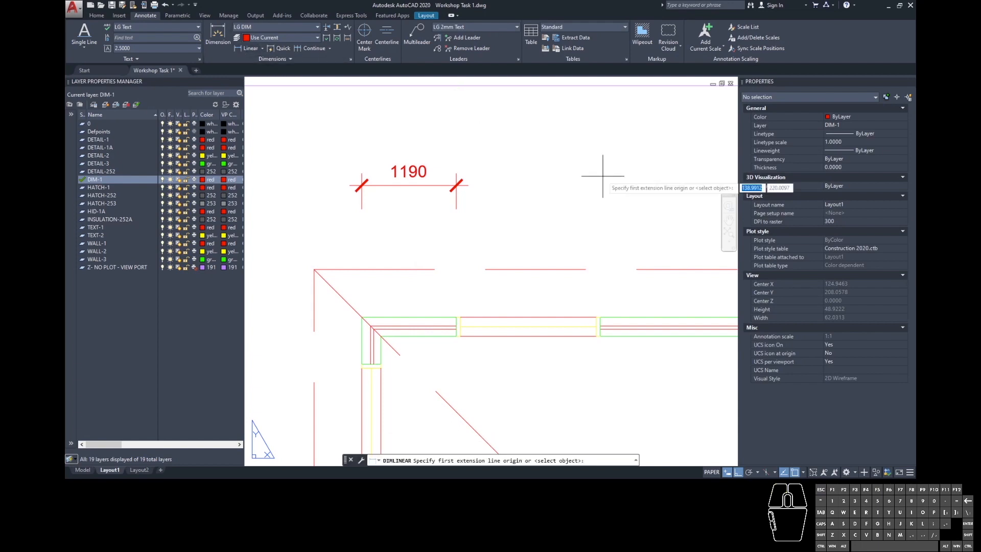
scroll(503, 284, "up", 4)
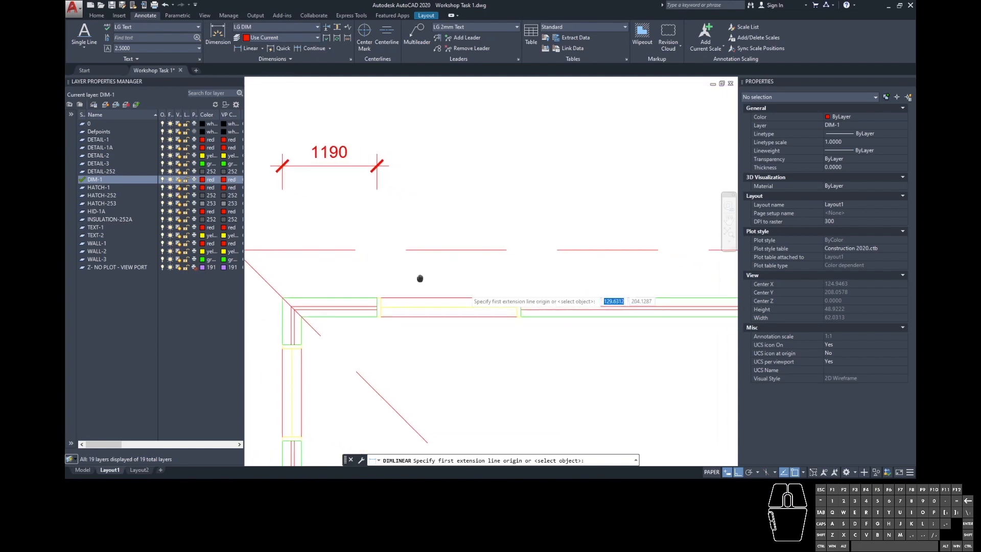
left_click(378, 298)
scroll(381, 294, "down", 3)
scroll(466, 314, "up", 3)
left_click(457, 323)
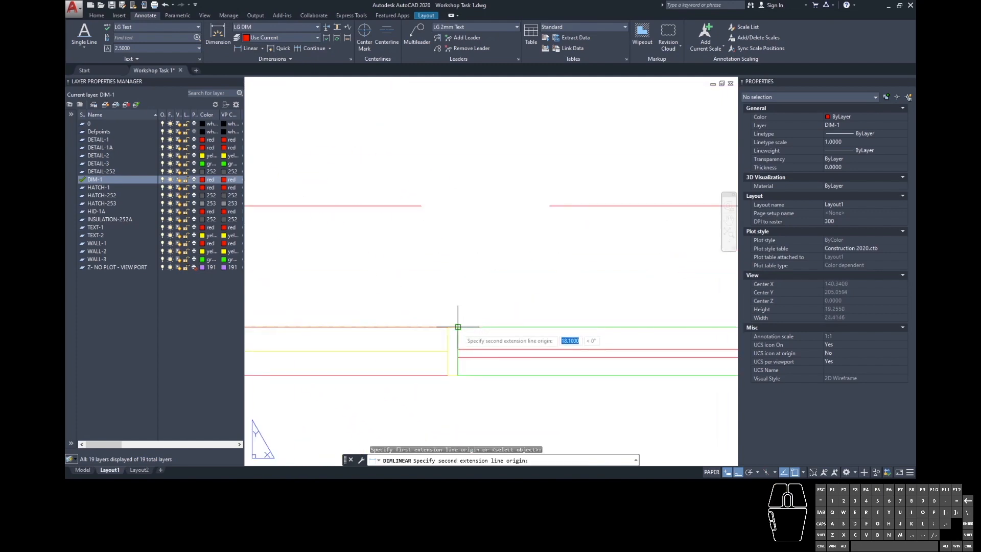
scroll(458, 321, "down", 3)
scroll(462, 264, "up", 4)
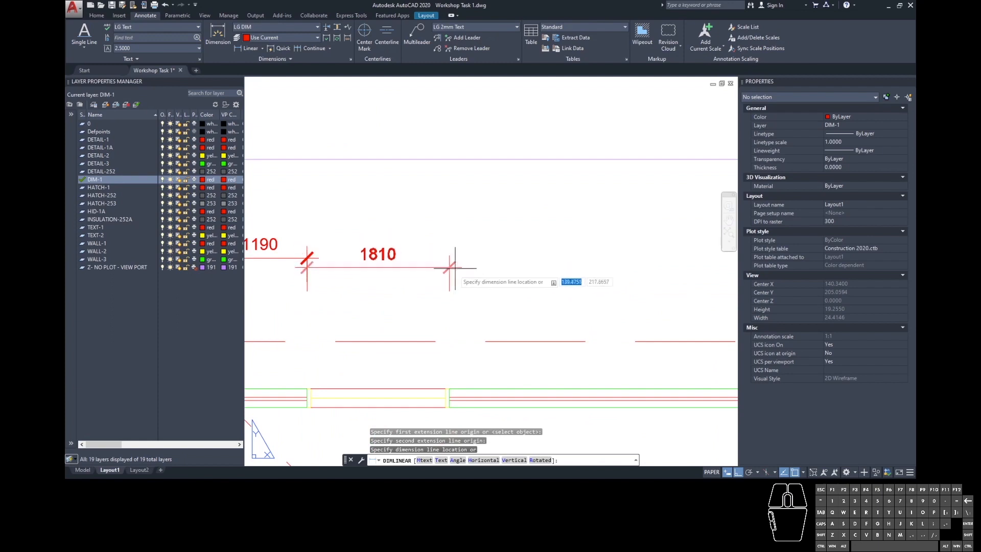
left_click(318, 257)
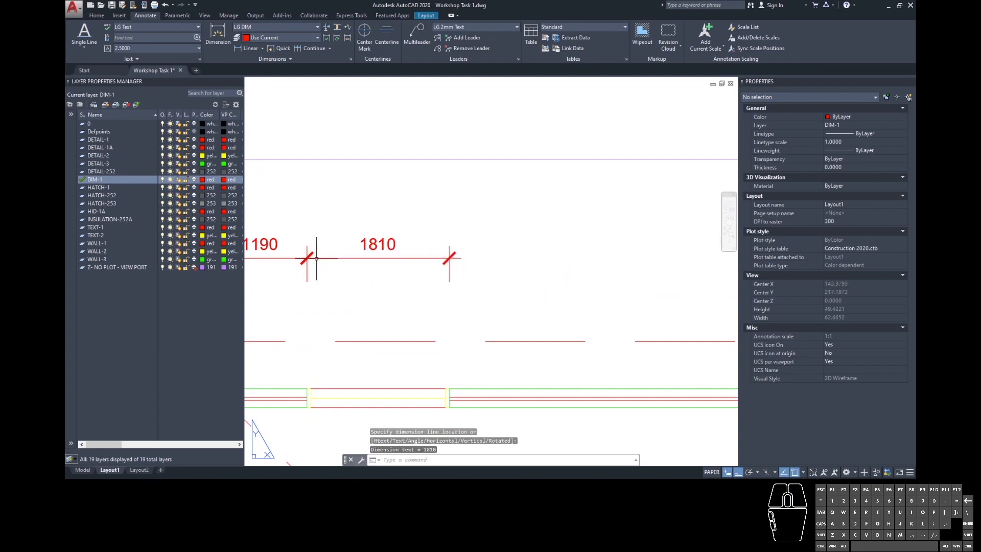
Step: Continue the dimension chain from the window opening along the top wall to the wall end beside the door frame
middle_click_drag(327, 279, 418, 265)
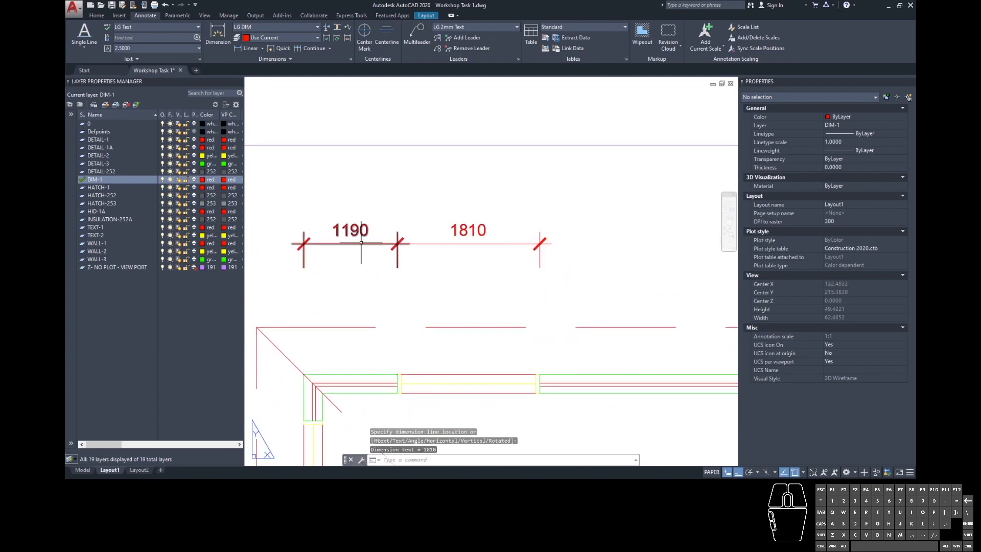
middle_click_drag(427, 274, 372, 261)
scroll(401, 258, "down", 2)
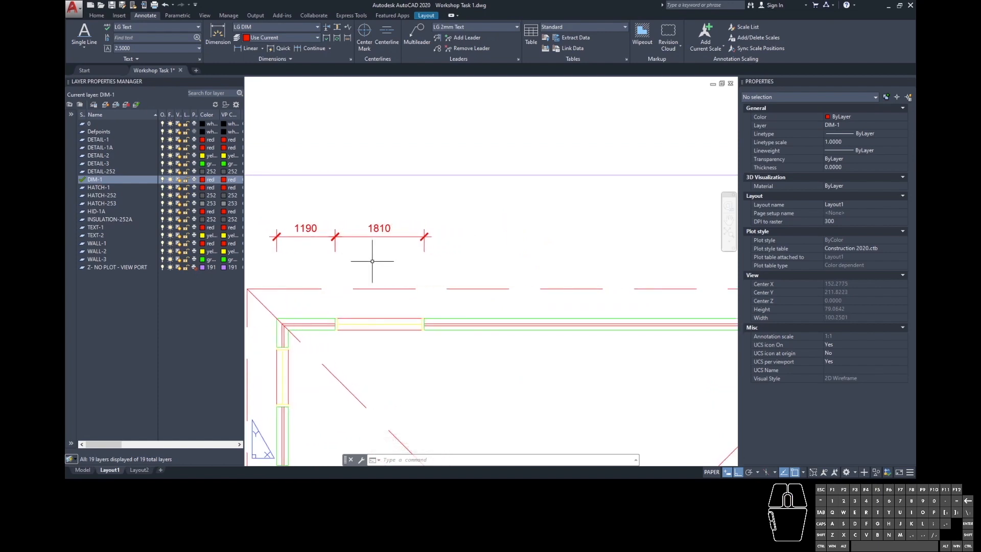
left_click(308, 50)
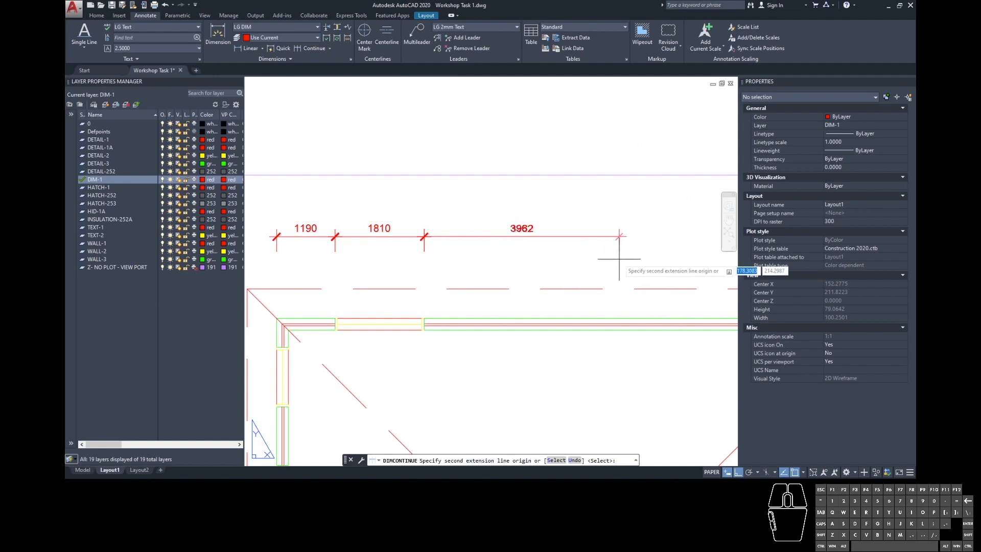
middle_click_drag(632, 261, 488, 253)
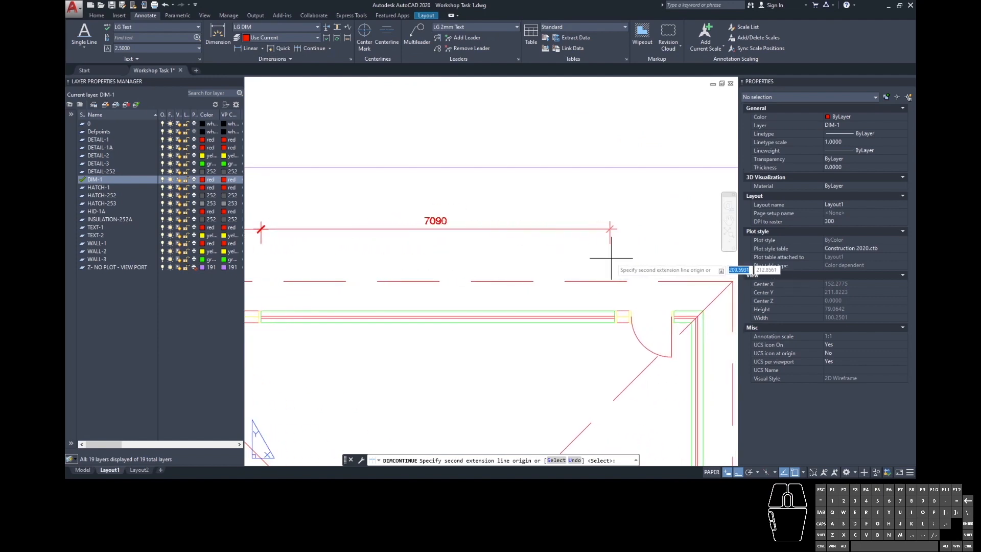
middle_click_drag(616, 258, 551, 256)
scroll(552, 267, "up", 6)
middle_click_drag(555, 374, 530, 276)
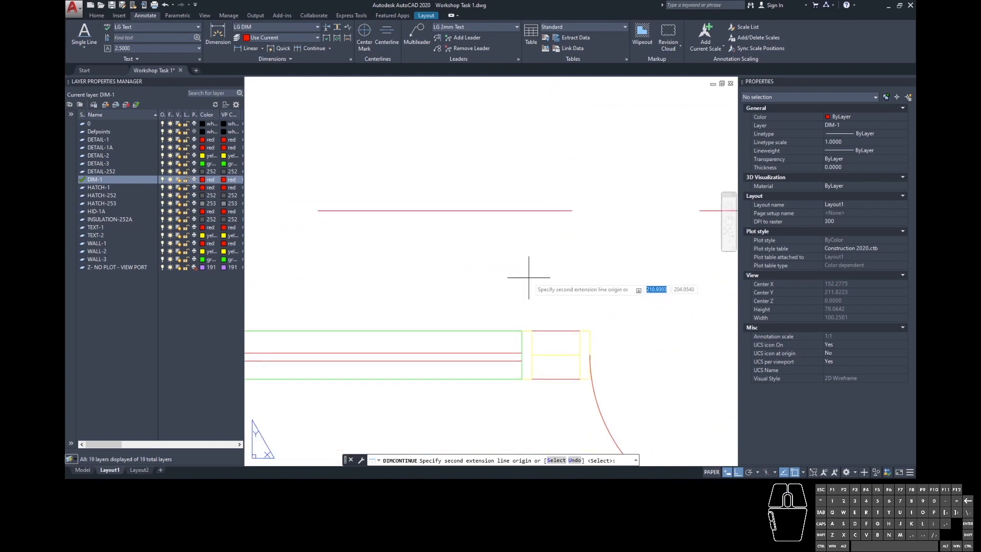
left_click(522, 331)
scroll(522, 332, "down", 8)
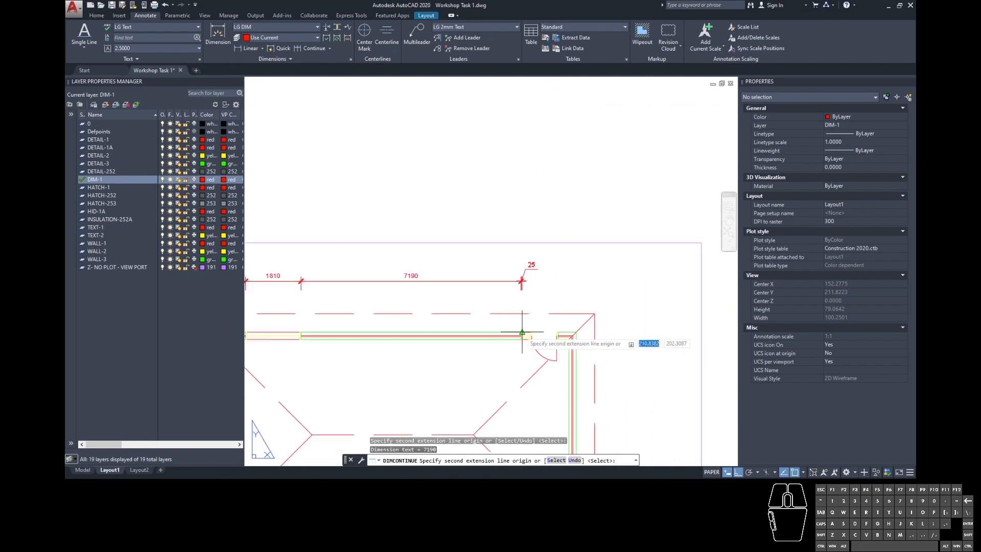
Step: Continue the dimension chain across the door opening to the upper-right outer wall corner and end the chain there
scroll(572, 309, "up", 4)
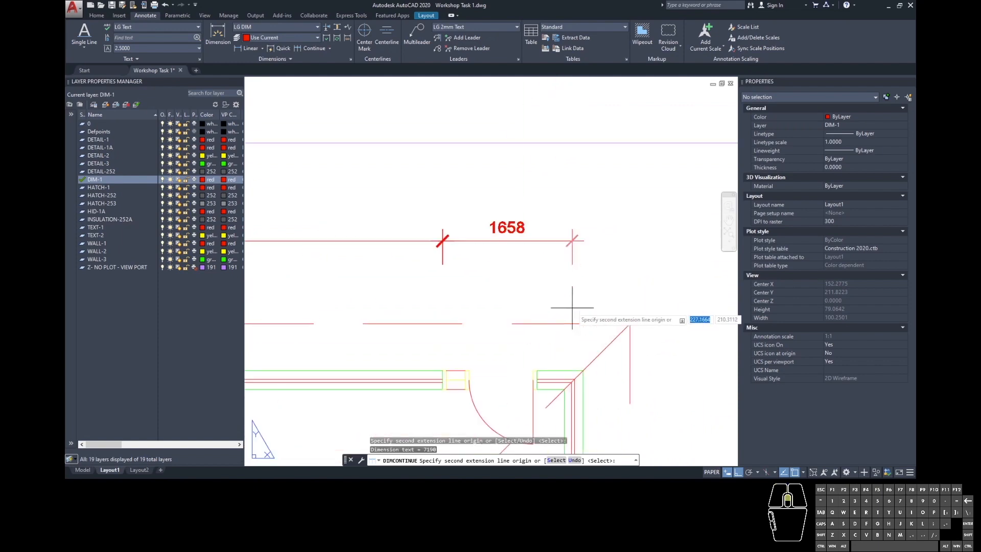
left_click(537, 369)
left_click(583, 370)
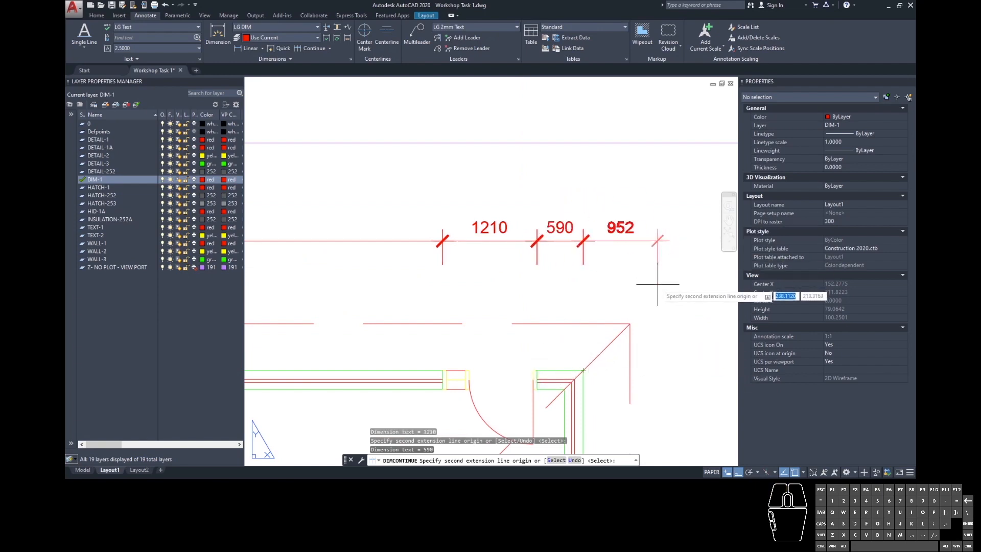
key("Return")
scroll(657, 284, "down", 5)
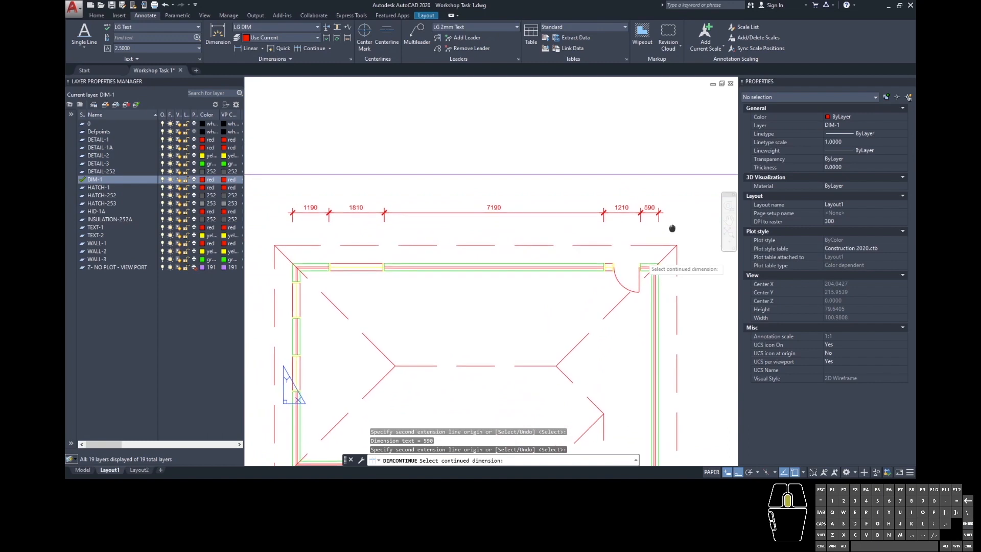
key("Escape")
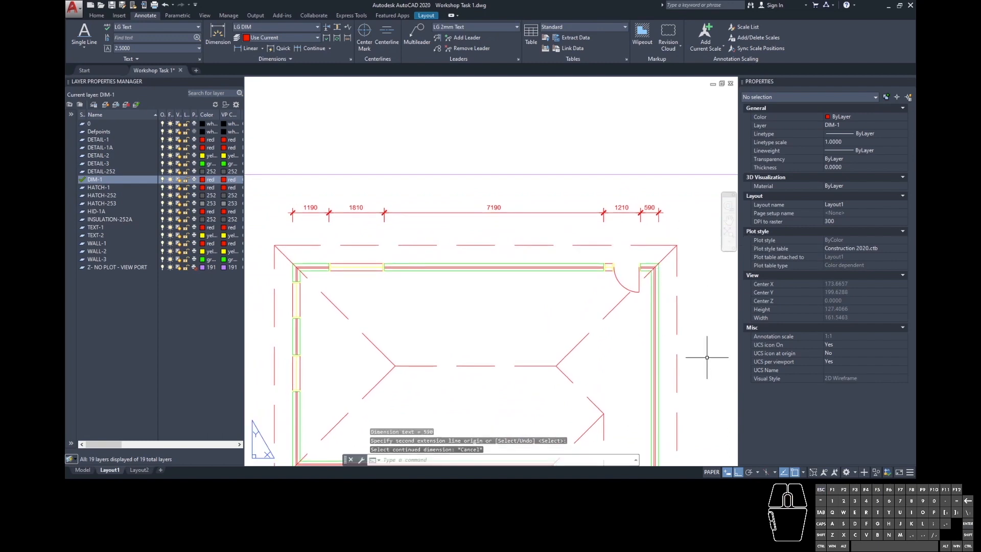
Step: Make TEXT-1 current and place a horizontal multileader pointing at the roof outline's right edge, just below its upper-right corner
scroll(706, 357, "down", 3)
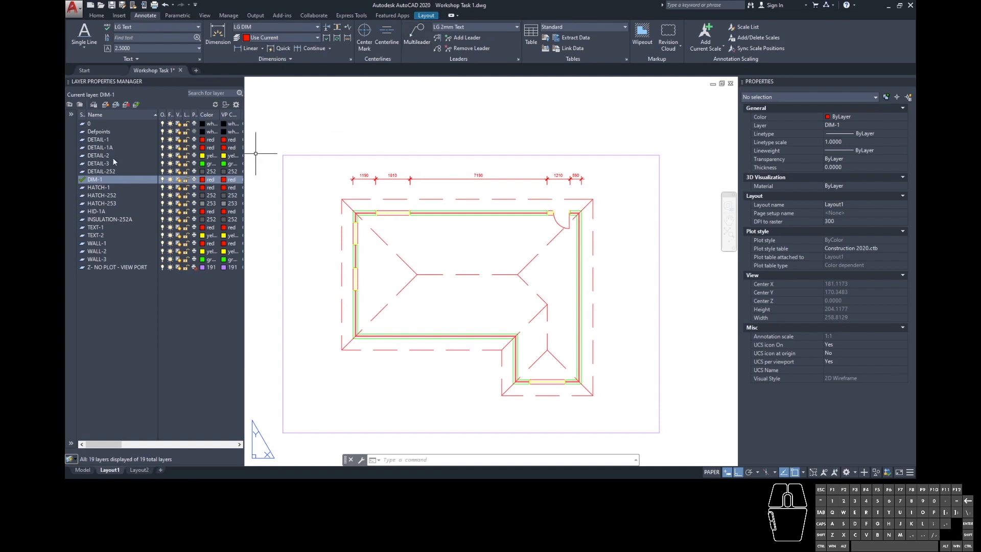
double_click(84, 227)
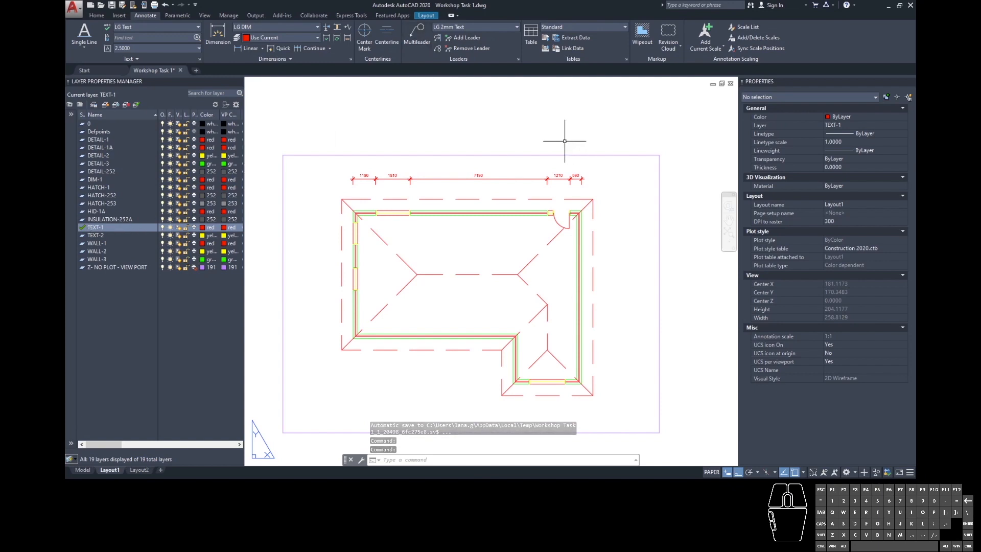
left_click(417, 44)
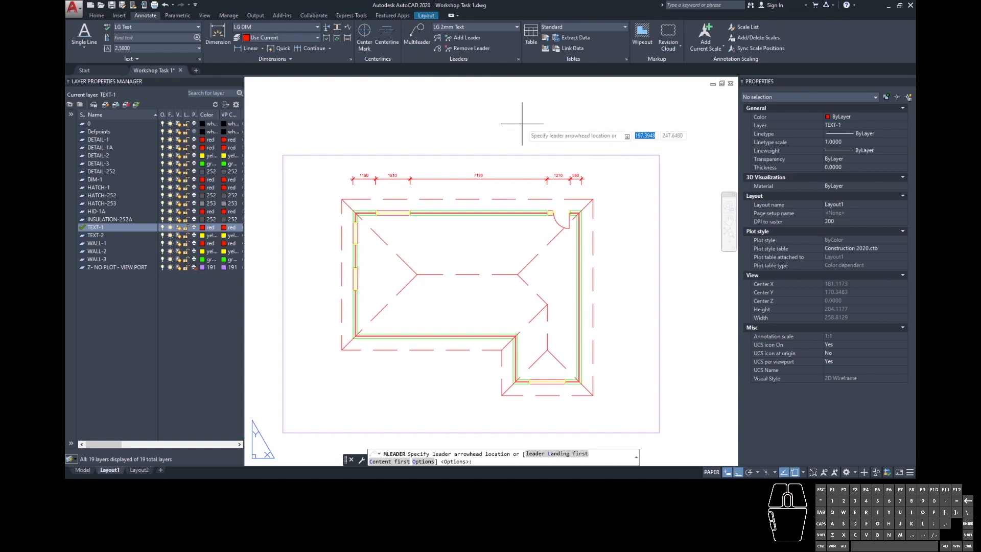
left_click(593, 217)
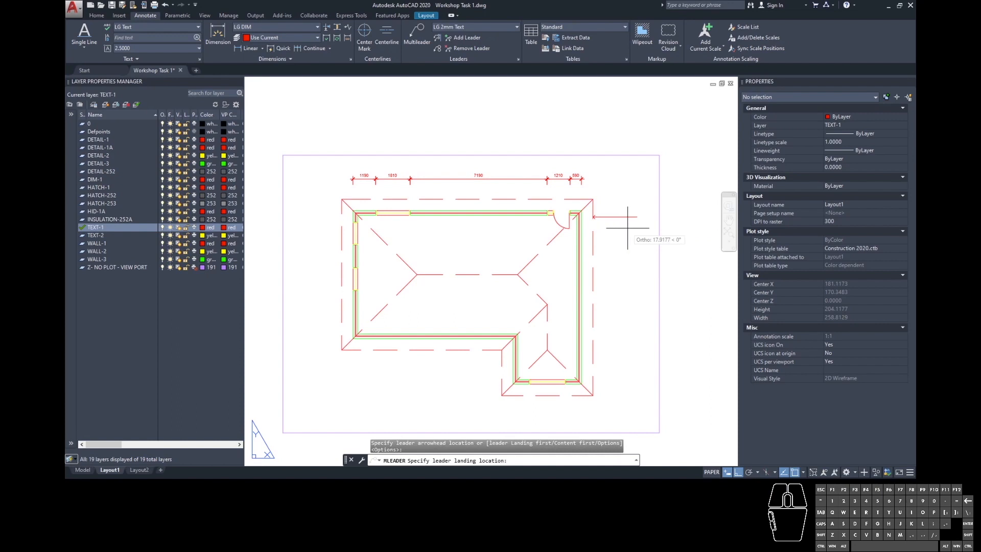
scroll(626, 224, "up", 2)
middle_click_drag(628, 220, 526, 231)
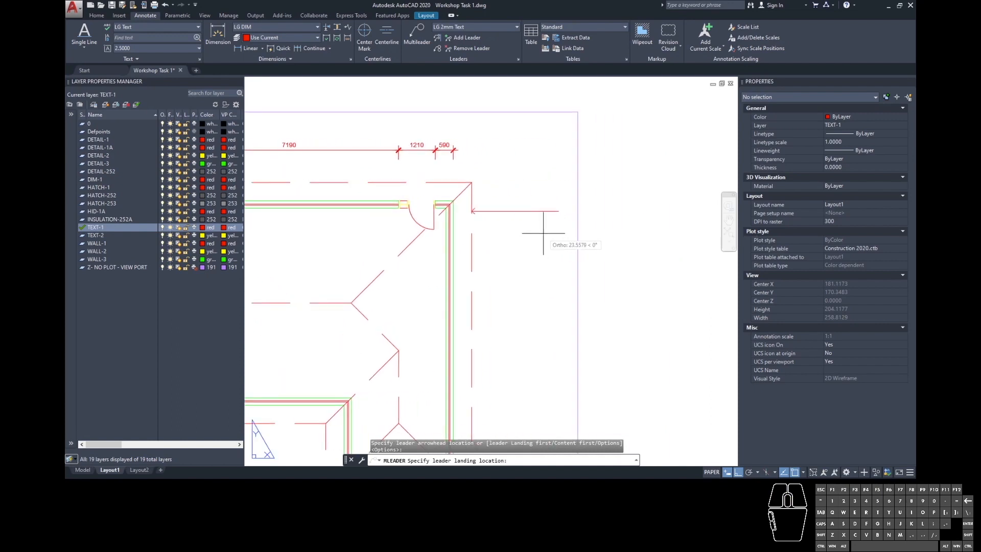
left_click(549, 232)
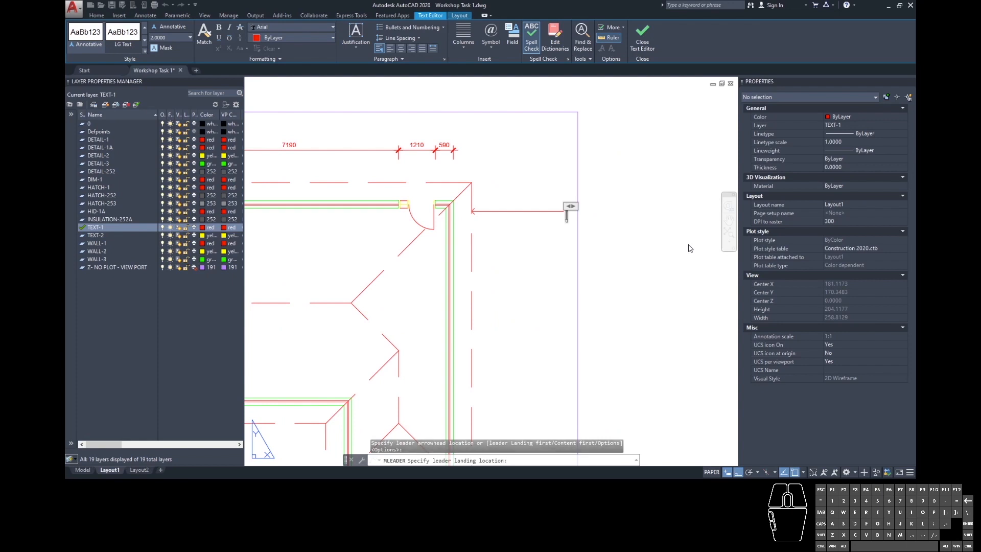
Step: Enter ROOF EXTENT 600mm OVERHANG as the multileader's text
type("ROOF EXTE")
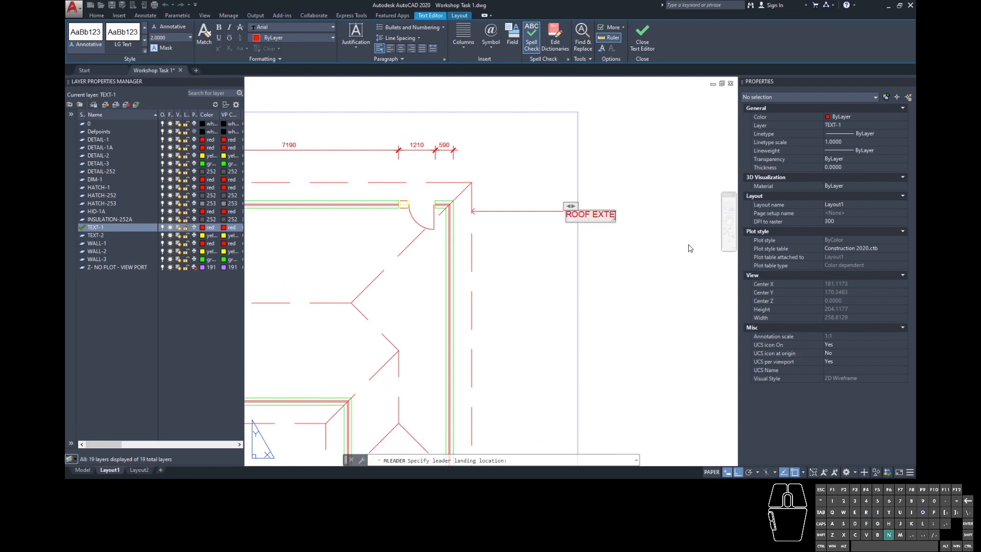
type("NT 600mm")
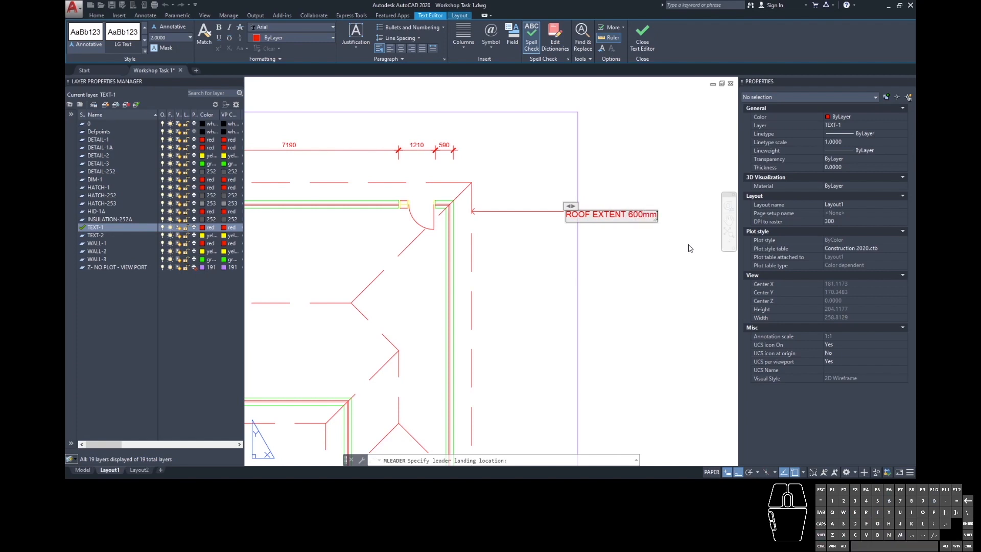
type(" OVERHANG")
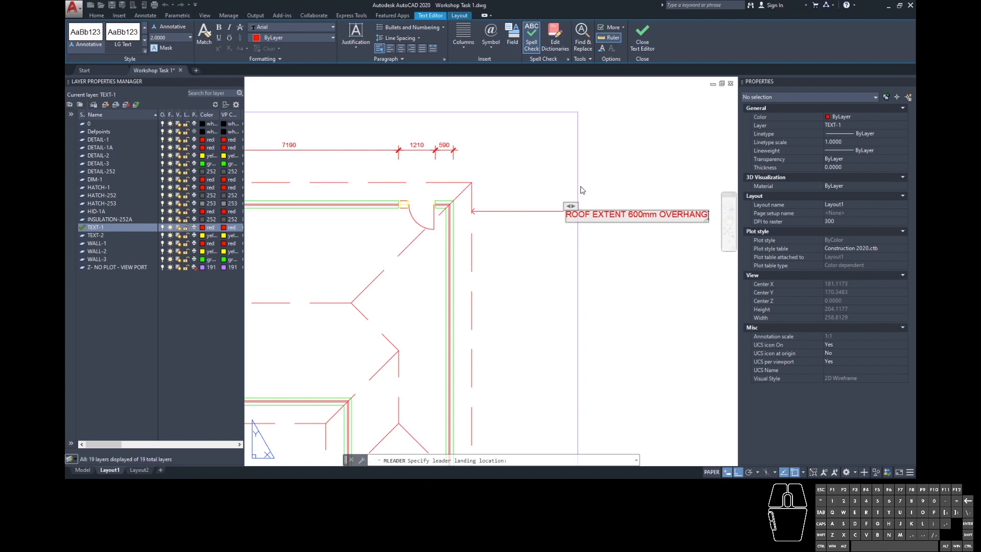
type("H GFHJGFHFGHFGHFGGHHGFHF")
key("BackSpace")
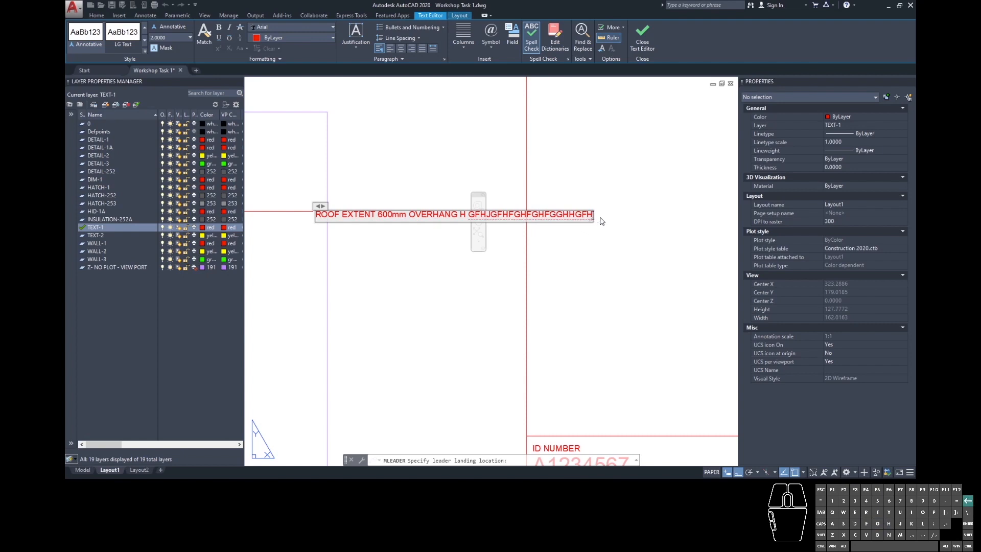
key("BackSpace")
key("BackSpace")
key("BackSpace")
key("BackSpace")
key("BackSpace")
key("BackSpace")
key("BackSpace")
key("BackSpace")
key("BackSpace")
key("BackSpace")
key("BackSpace")
key("BackSpace")
key("BackSpace")
key("BackSpace")
key("BackSpace")
key("BackSpace")
key("BackSpace")
key("BackSpace")
key("BackSpace")
key("BackSpace")
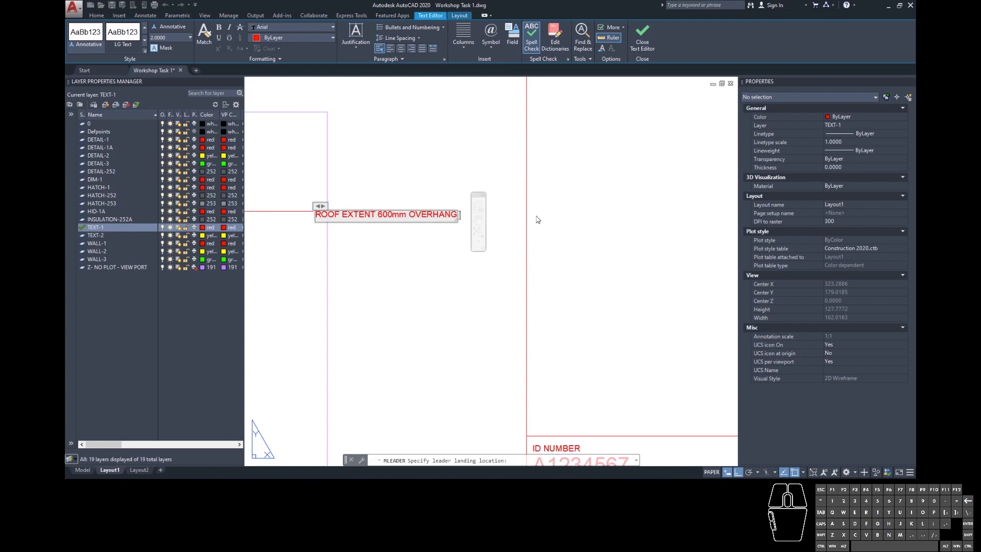
Step: Narrow the note's text box to about 28.7 wide so OVERHANG wraps onto the second line, and finish editing the text
left_click_drag(459, 215, 411, 205)
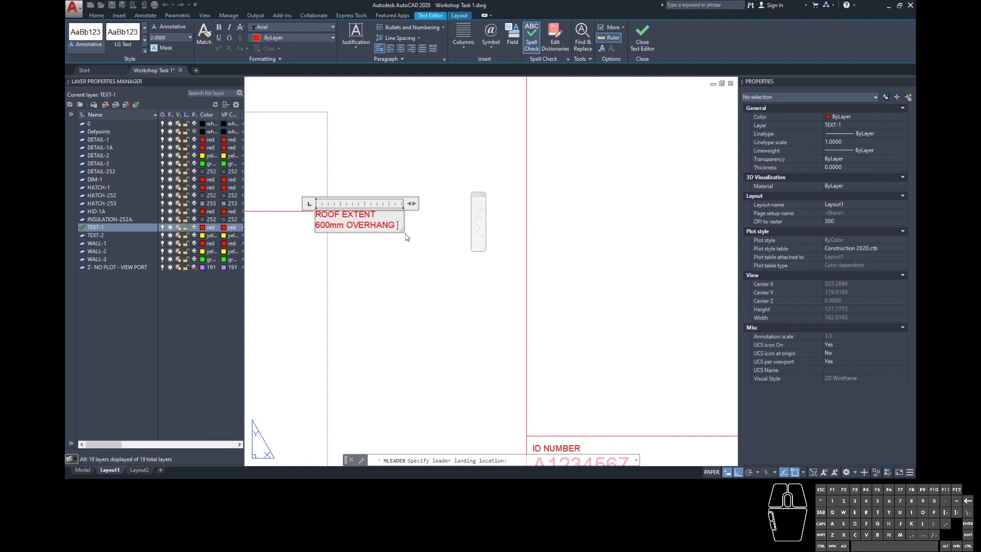
left_click(622, 255)
scroll(573, 247, "down", 2)
middle_click_drag(574, 278, 596, 268)
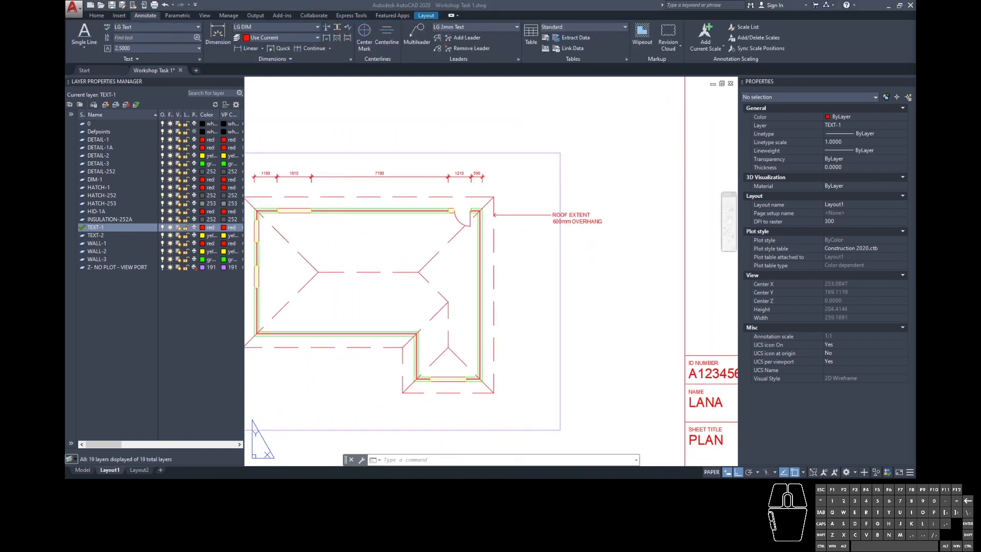
Step: Move the roof note's text upward so its leader slopes, keeping the arrowhead on the roof outline
left_click(587, 221)
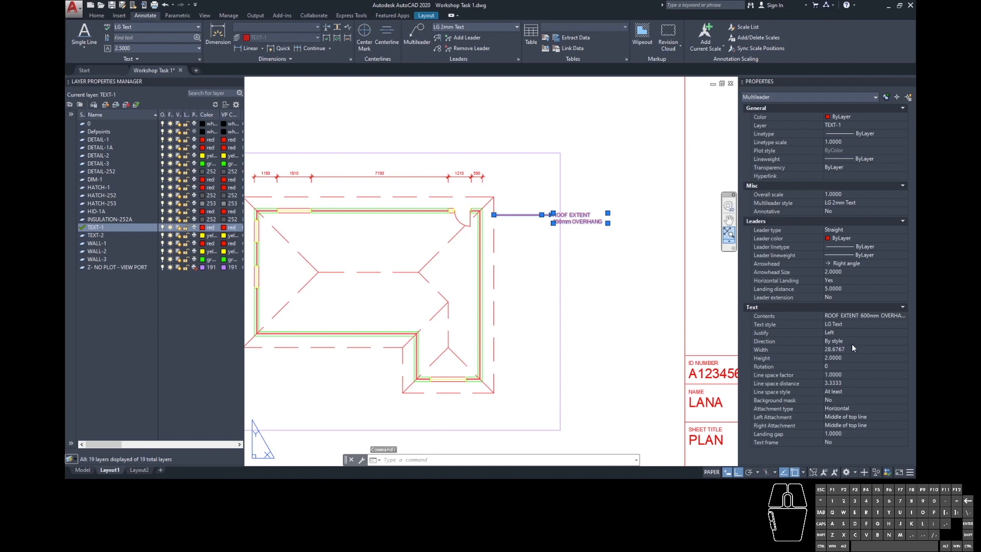
left_click(553, 214)
left_click(552, 187)
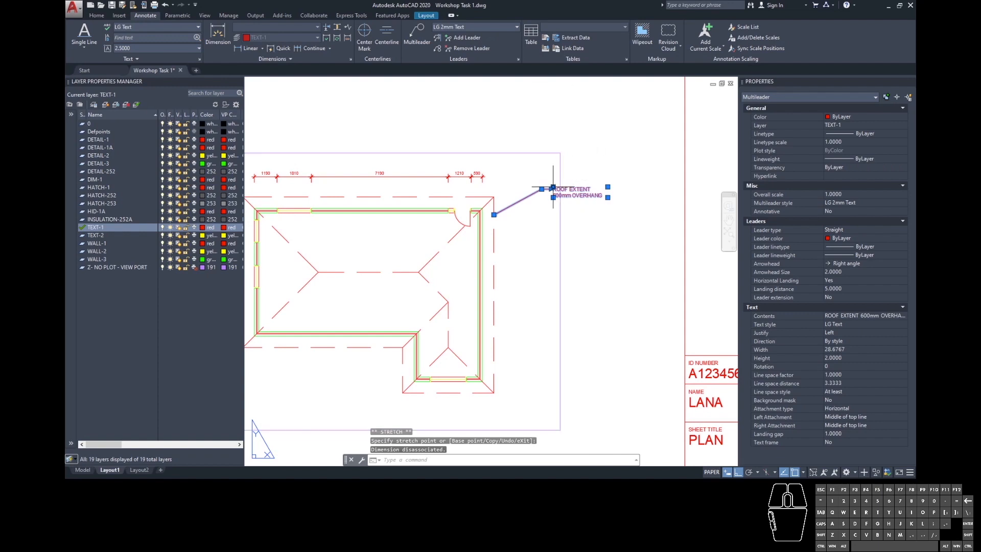
scroll(512, 201, "up", 2)
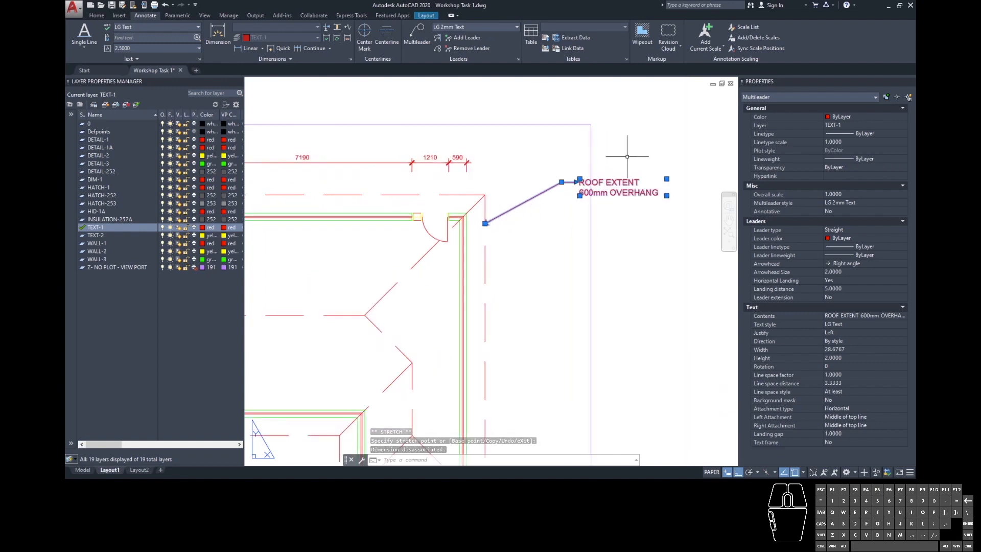
key("Escape")
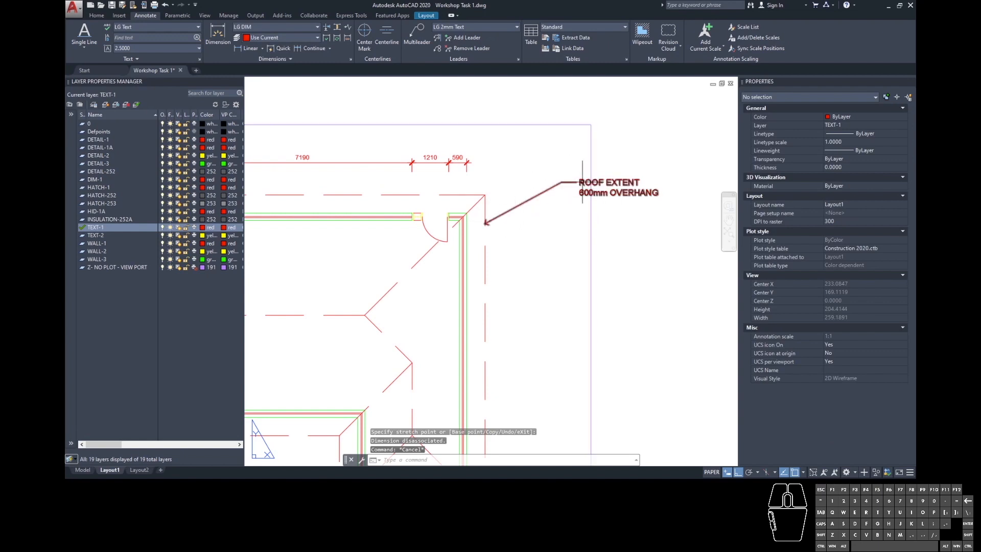
Step: Move the roof note's text closer to the roof outline and slightly lower, leaving the arrowhead in place
left_click(608, 186)
left_click(579, 189)
left_click(551, 169)
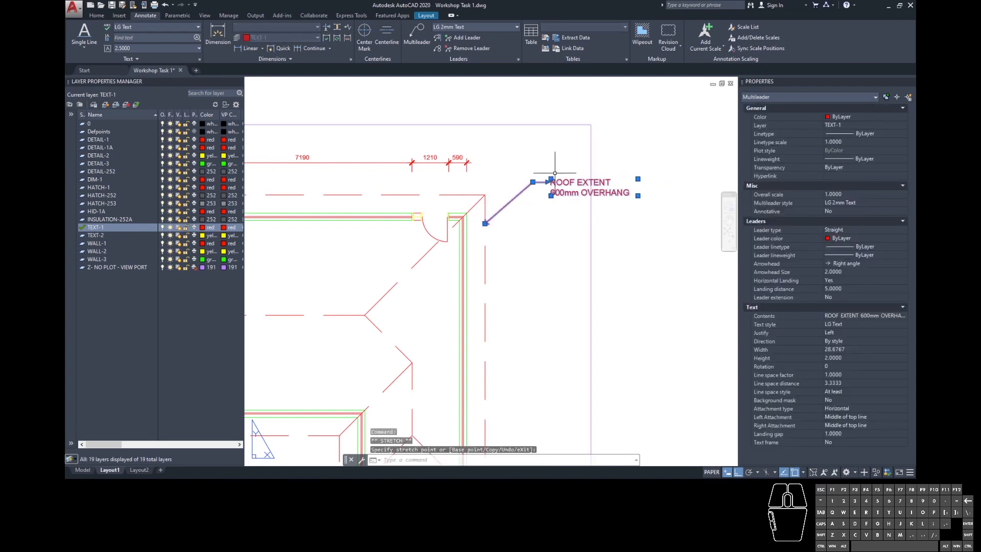
left_click(550, 179)
scroll(550, 196, "up", 5)
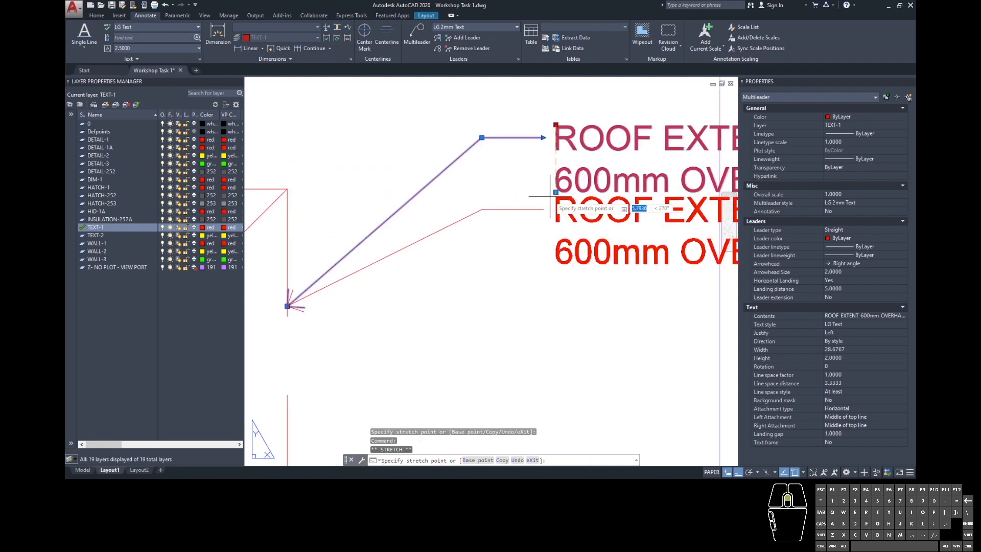
key("Escape")
scroll(526, 261, "down", 5)
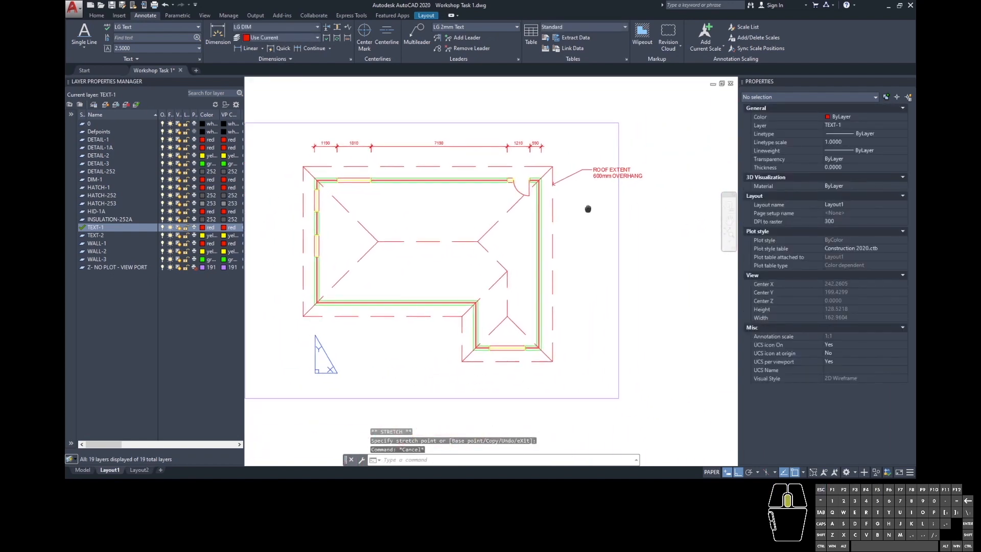
Step: Draw a vertical guide line about 87 long along the left edge of the roof note's text
scroll(562, 205, "down", 2)
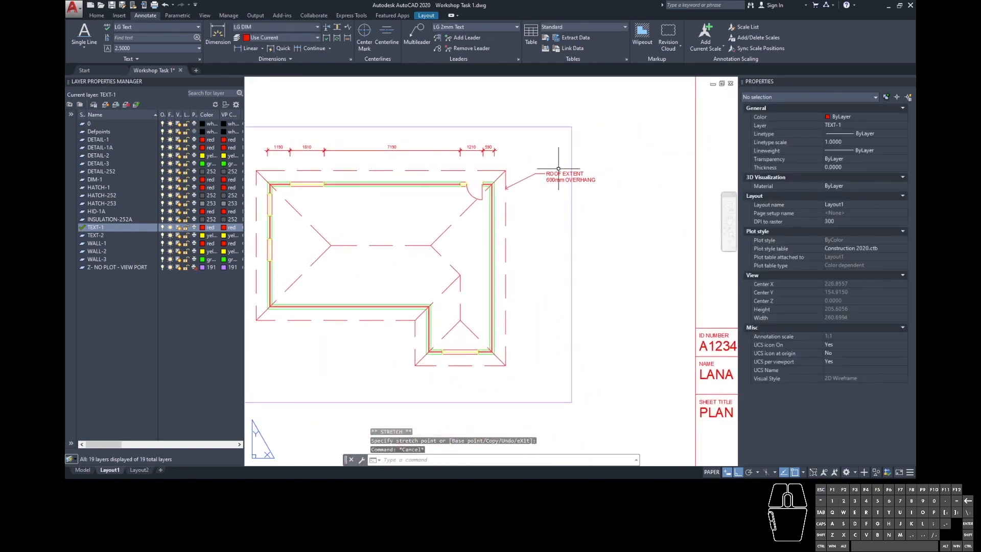
scroll(572, 142, "up", 4)
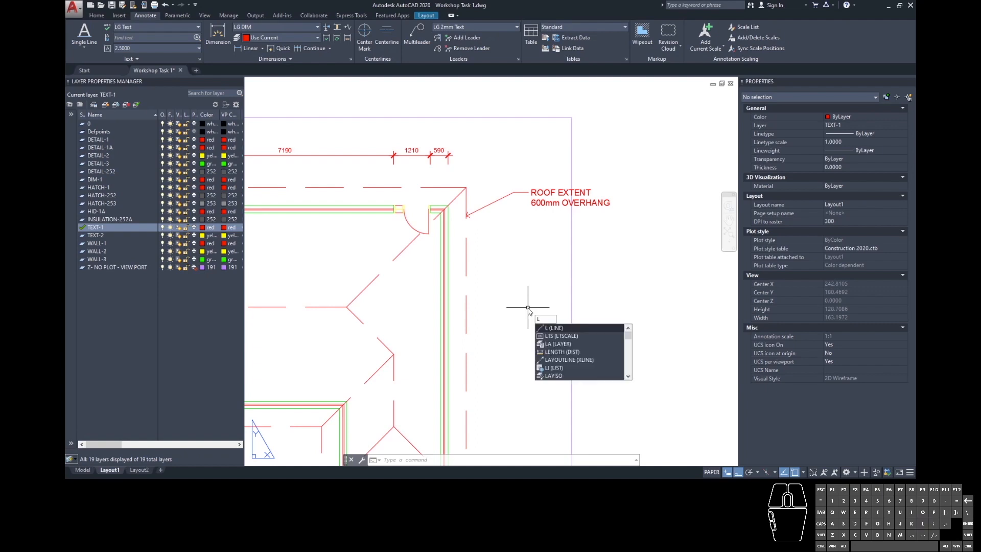
key("Return")
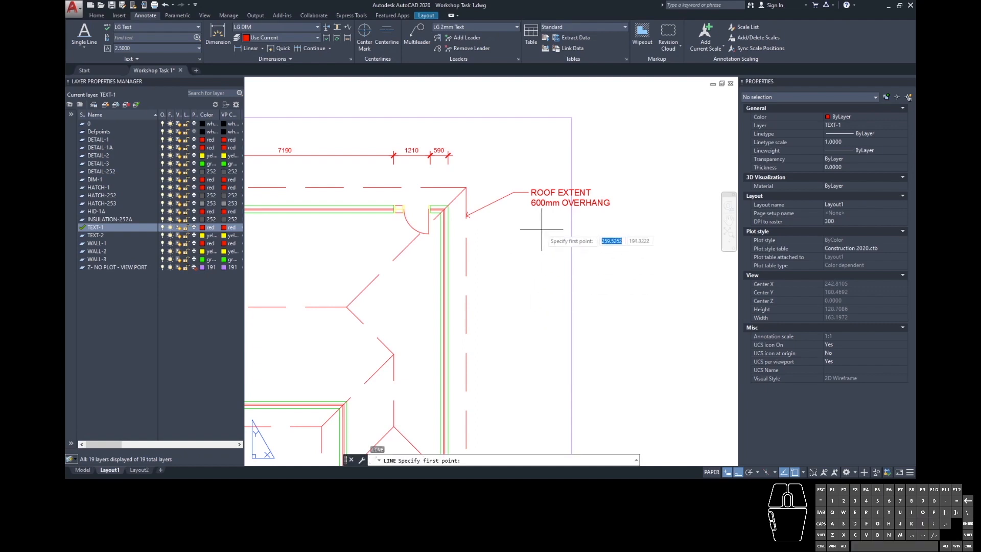
left_click(528, 143)
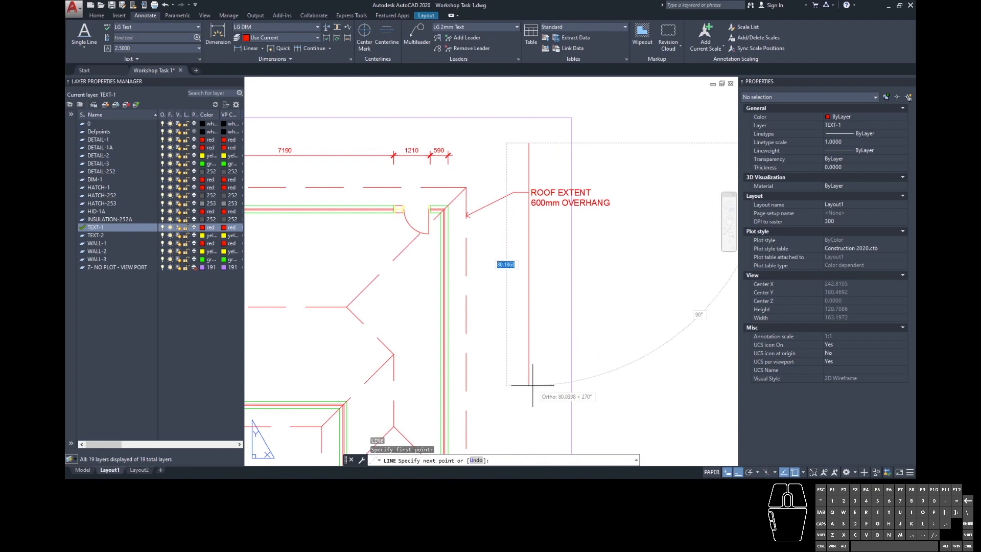
left_click(531, 405)
key("Escape")
Step: Put the vertical guide line on the Z- NO PLOT - VIEW PORT layer
left_click_drag(531, 343, 519, 353)
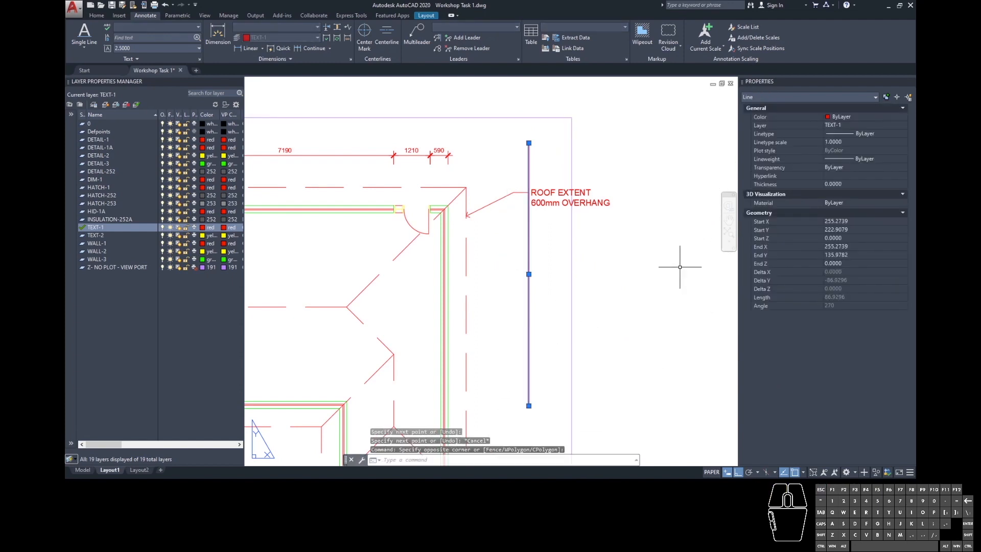
left_click(850, 125)
left_click(841, 124)
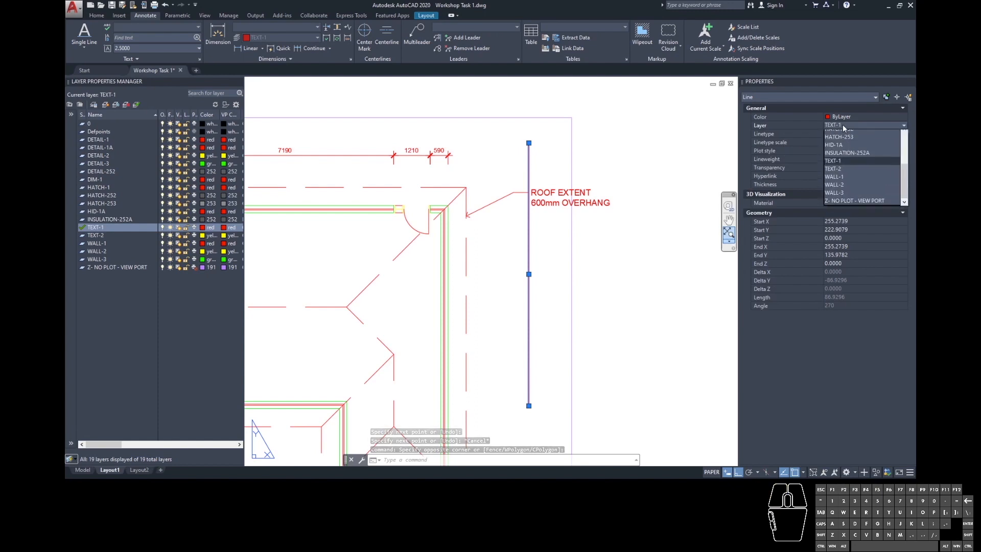
left_click(841, 204)
key("Escape")
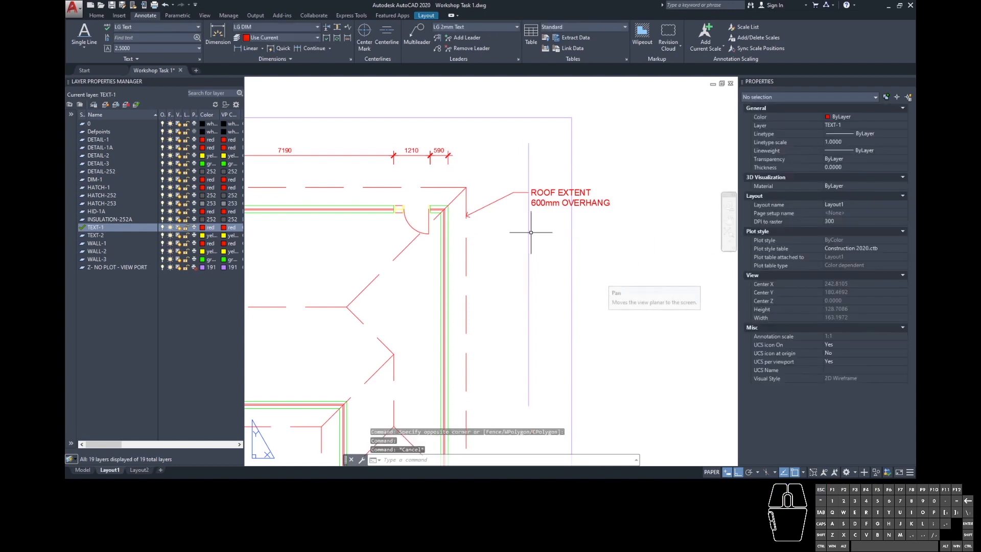
Step: Align the roof note's text with the guide line and try it at several heights along the line
left_click(532, 192)
left_click_drag(532, 192, 529, 146)
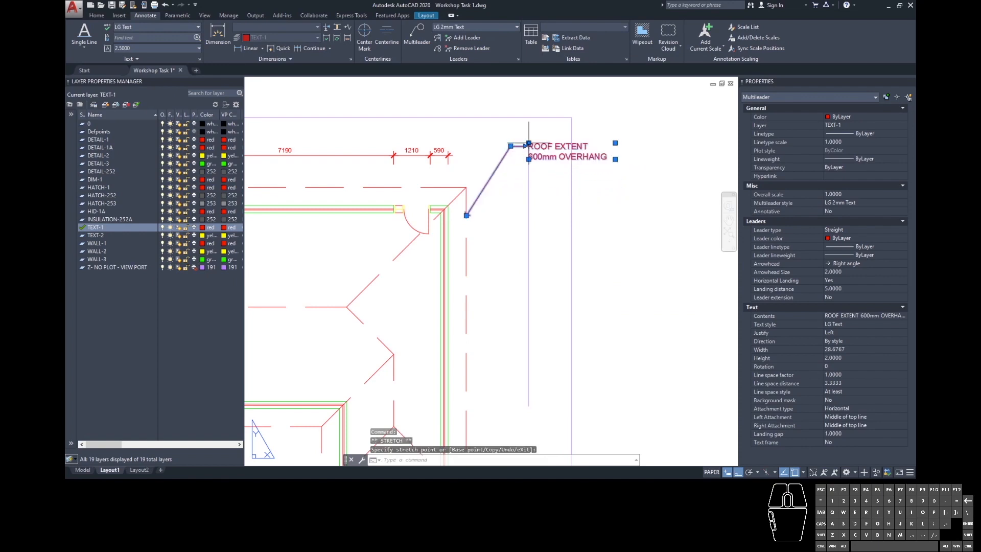
left_click(529, 143)
left_click(528, 197)
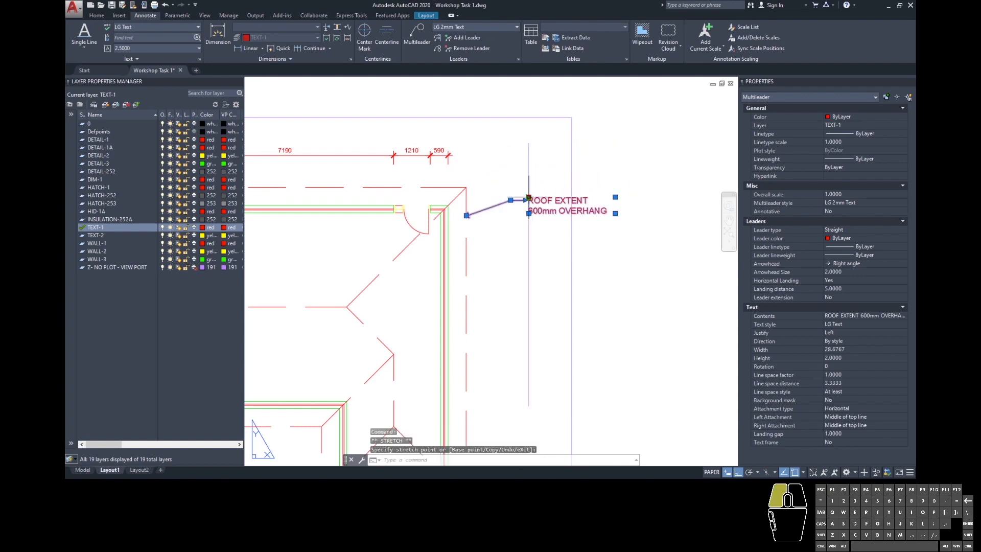
left_click(529, 197)
left_click(523, 259)
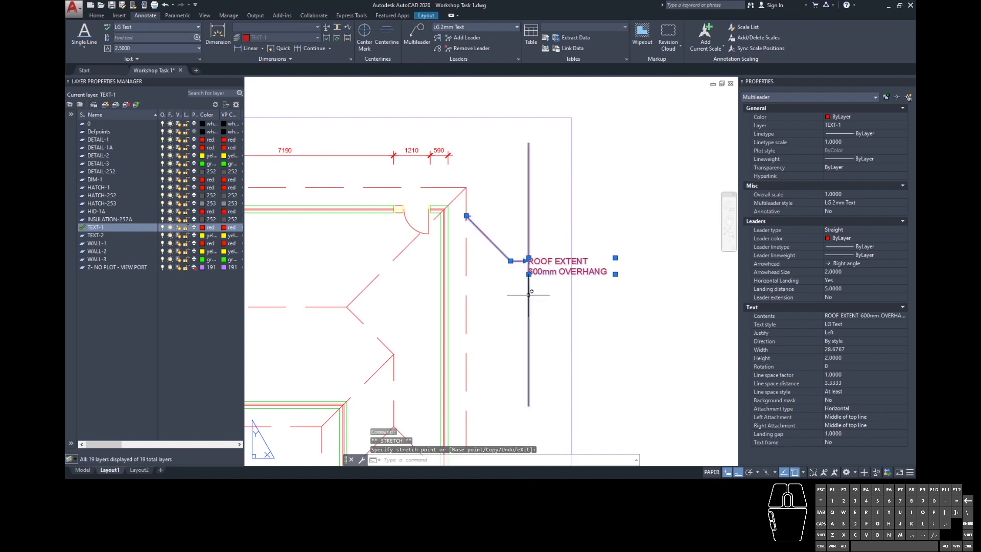
key("Escape")
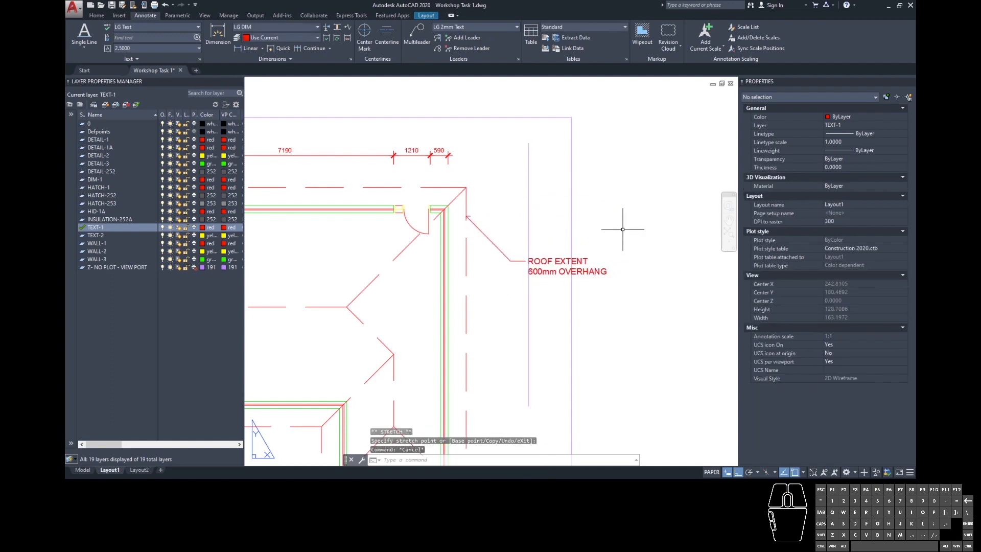
Step: Shift the roof note's landing straight up so its text sits just above the arrowhead's level
left_click(541, 255)
left_click(510, 260)
left_click(511, 180)
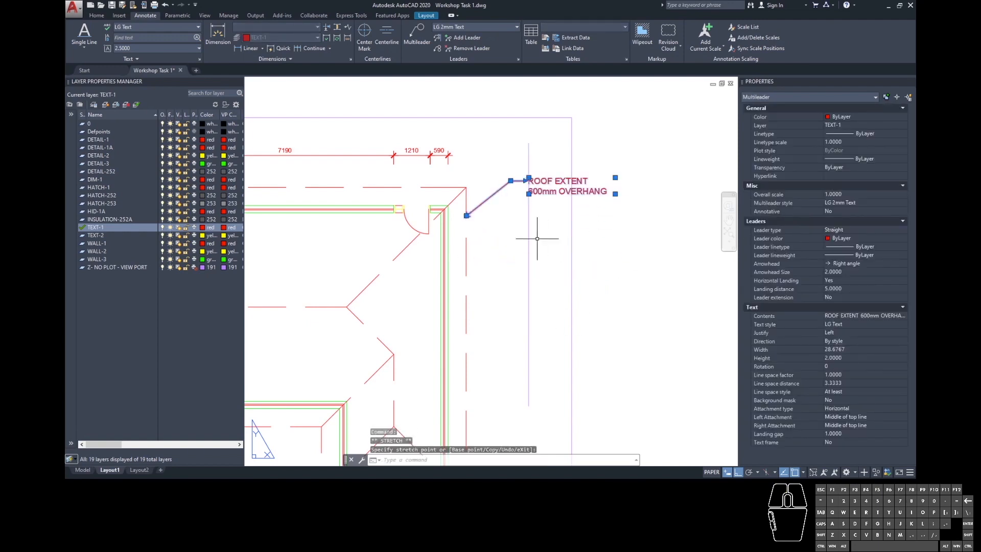
Step: Erase the vertical guide line beside the roof note
left_click(536, 243)
left_click(515, 247)
key("Escape")
left_click(536, 244)
left_click(516, 252)
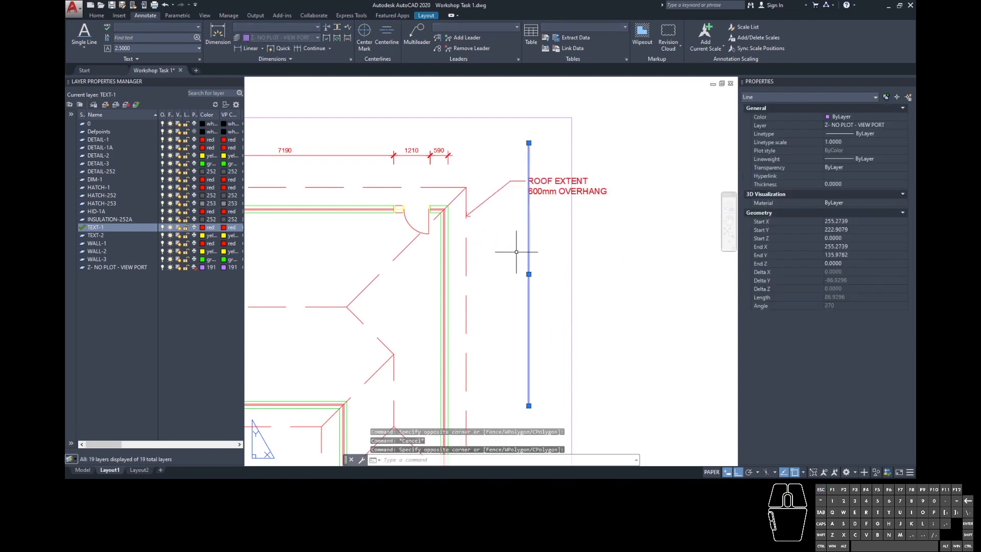
type("e")
key("space")
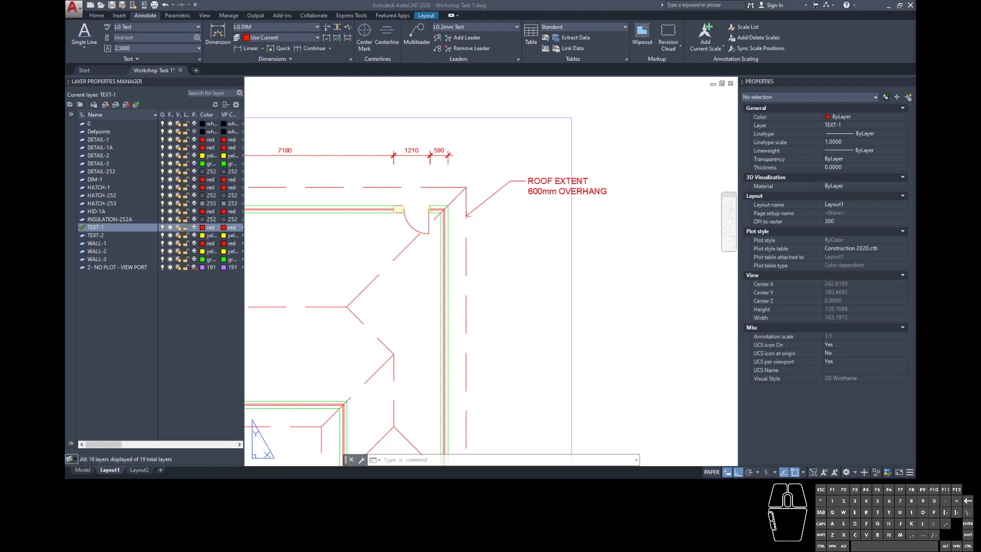
Step: Turn object snap off and start single-line text inside the floor plan with height 4 and rotation 0
scroll(631, 289, "down", 6)
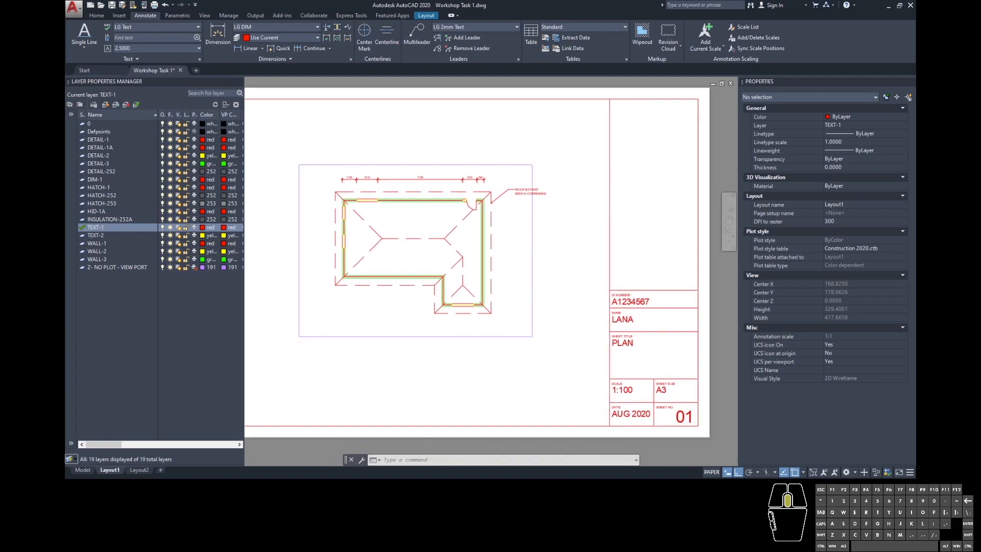
middle_click_drag(565, 208, 592, 221)
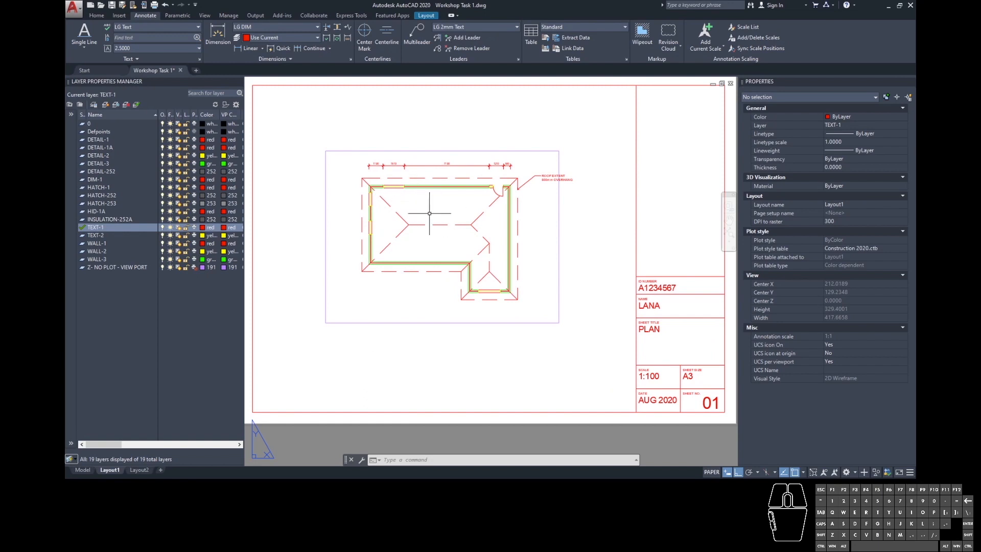
left_click(89, 48)
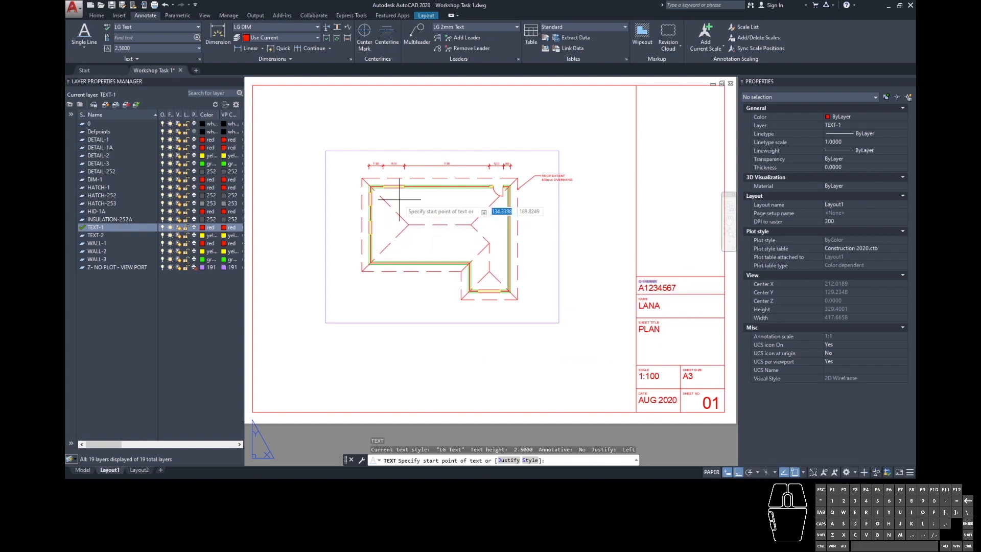
left_click(794, 472)
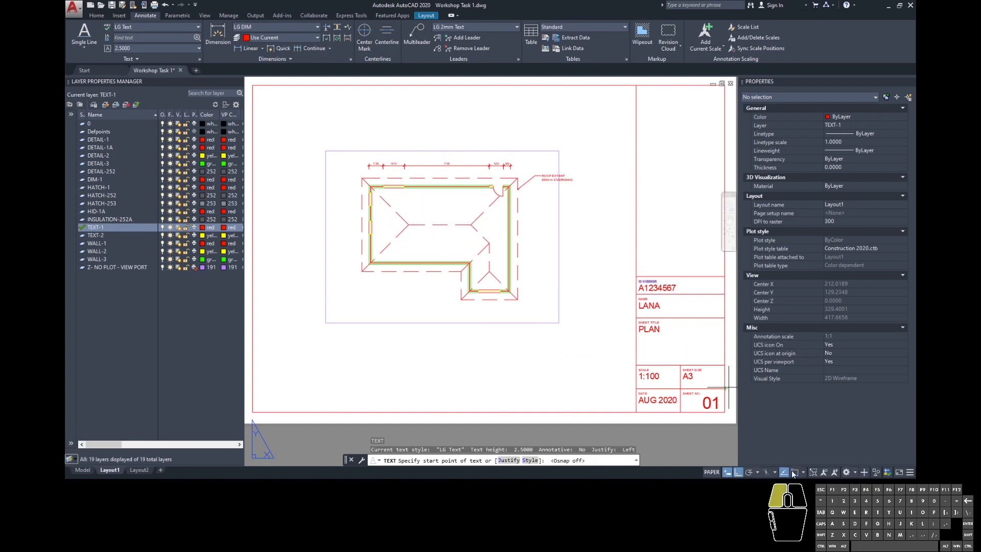
left_click(420, 221)
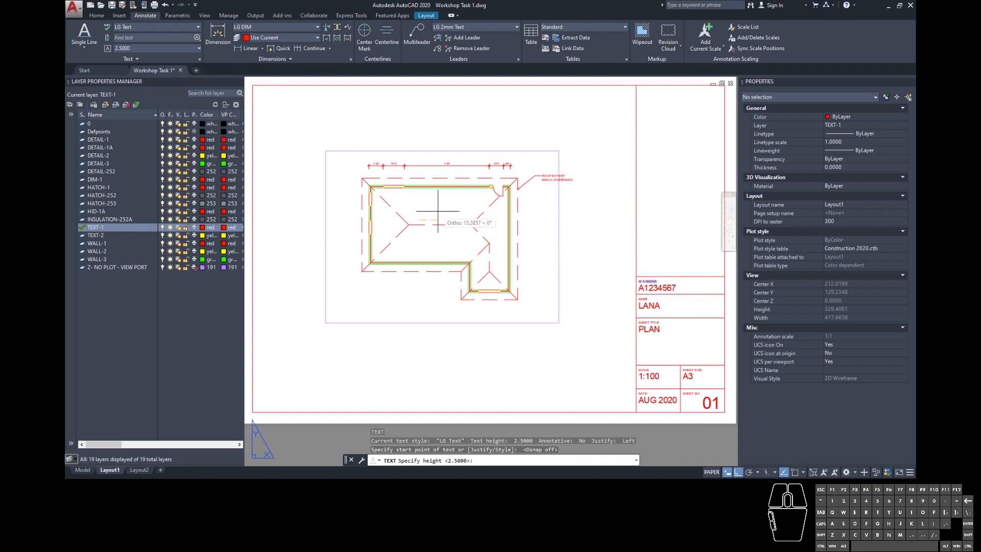
scroll(427, 208, "up", 3)
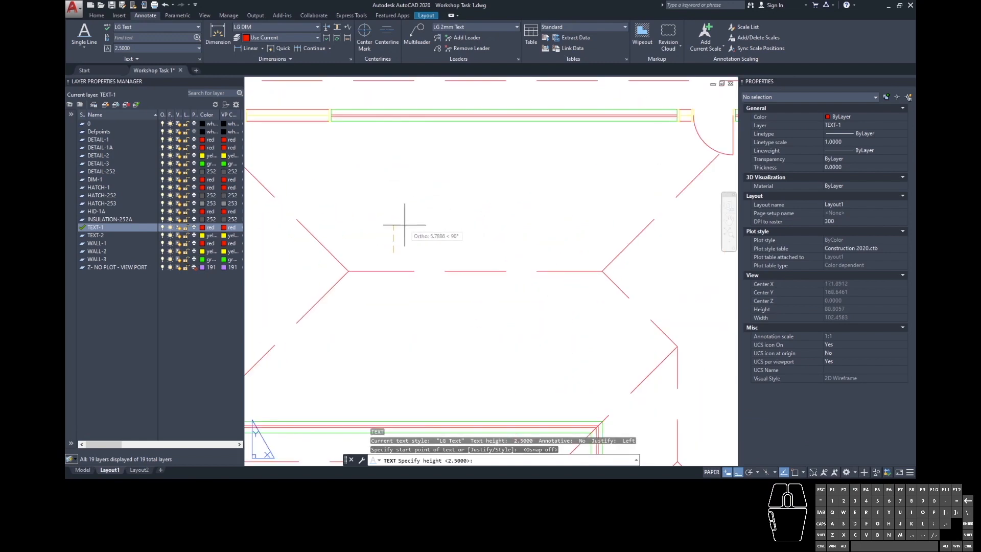
type("4")
key("Return")
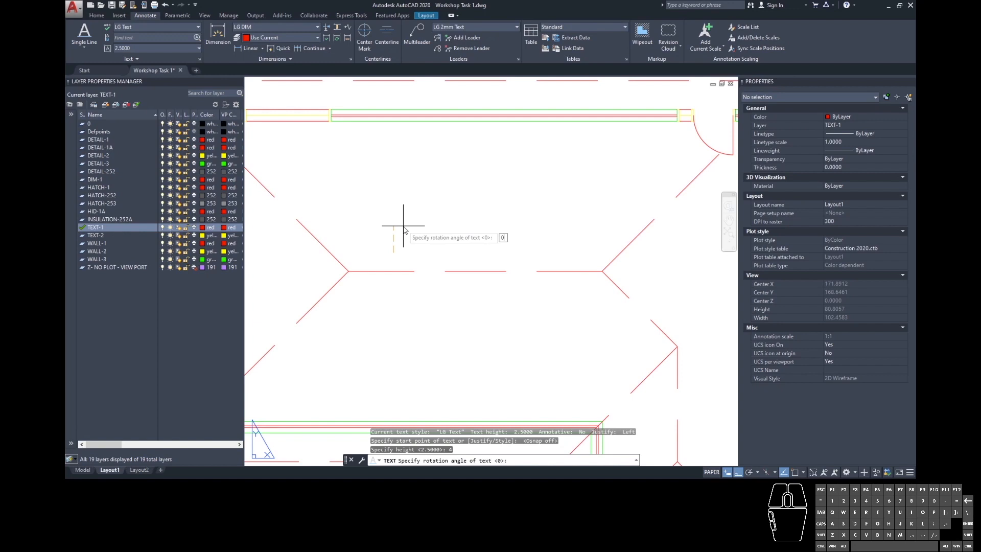
key("Return")
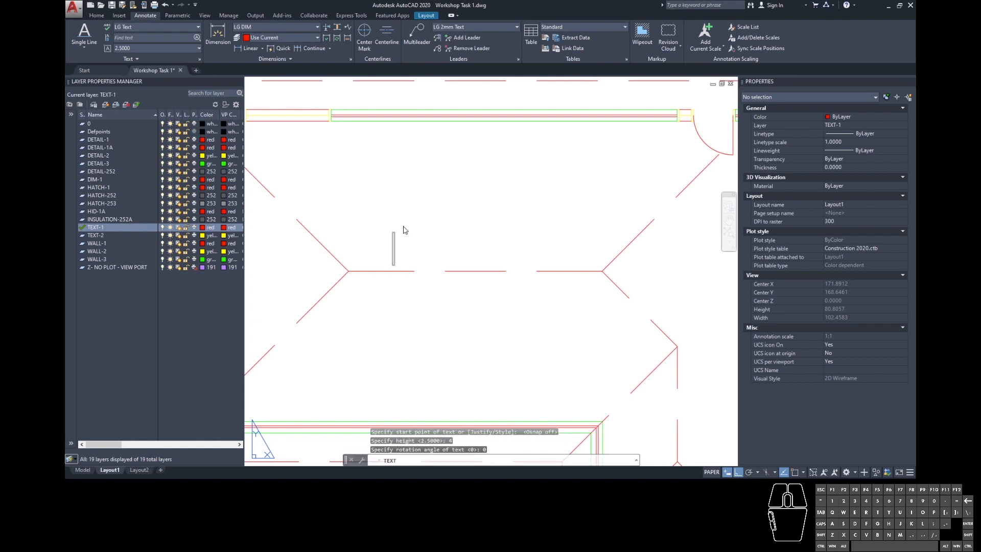
Step: Enter ROOM 1 and 100.00 as two separate text lines and finish the text
type("ROOM 1")
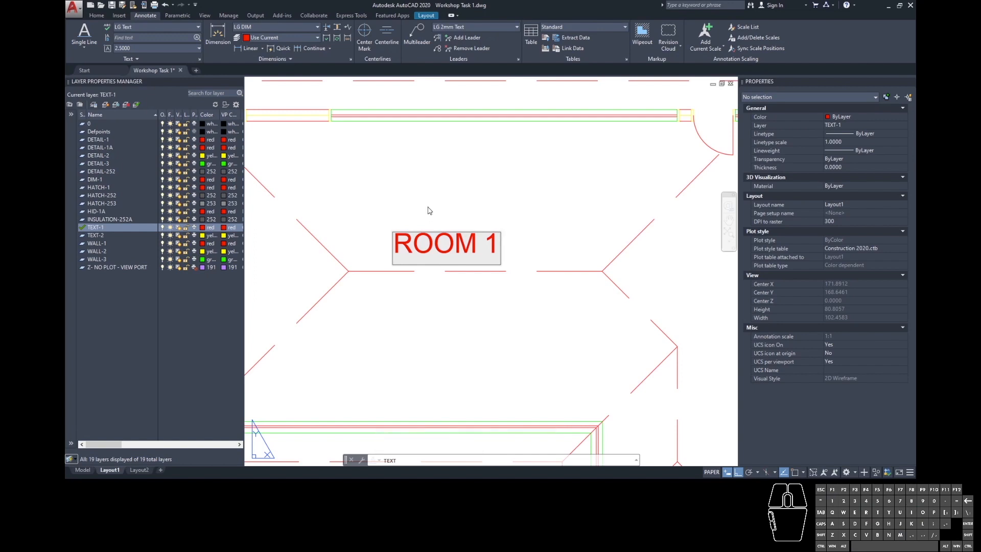
key("Return")
type("100.00")
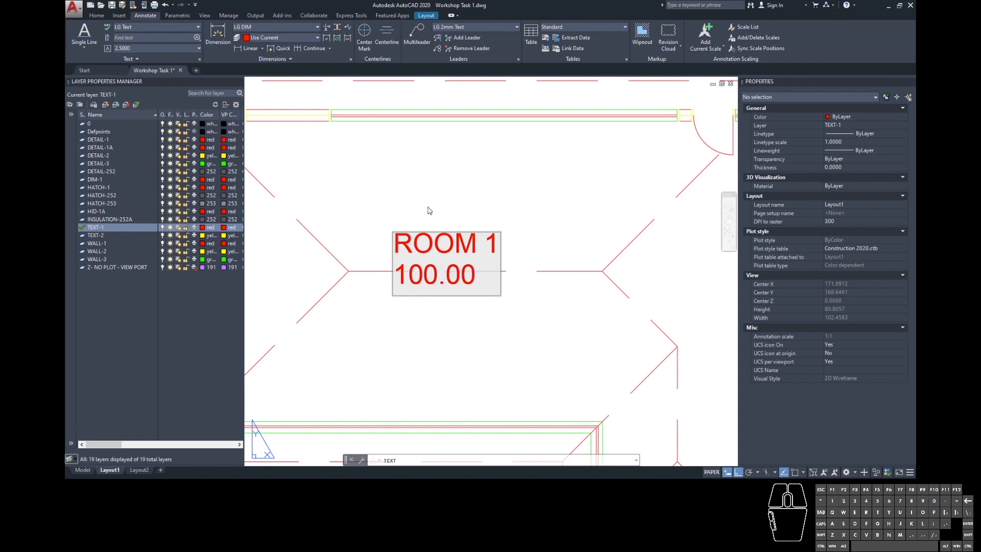
key("Return")
key("Return")
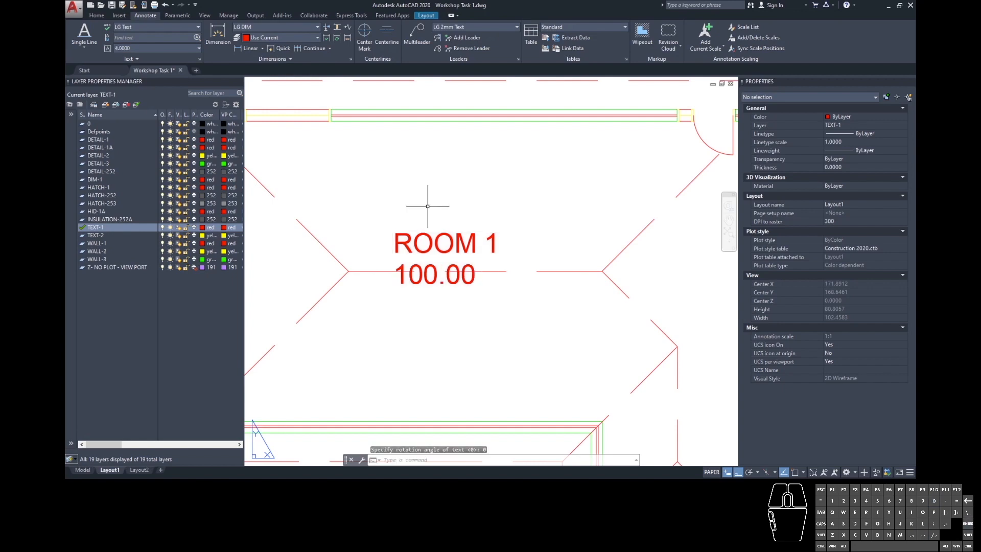
Step: Move the 100.00 text straight down, clear of the dashed roof ridge line
left_click(436, 236)
key("Escape")
left_click(428, 280)
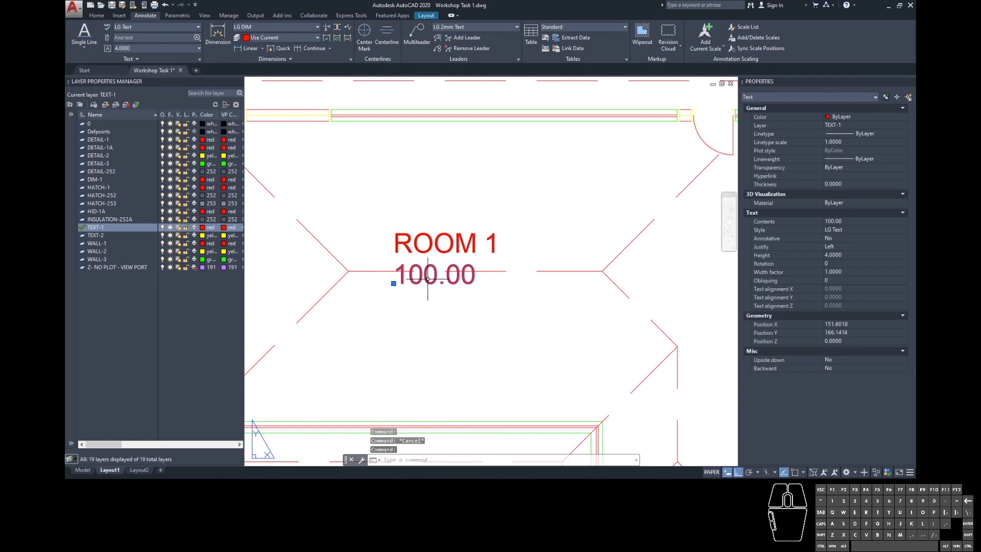
key("Escape")
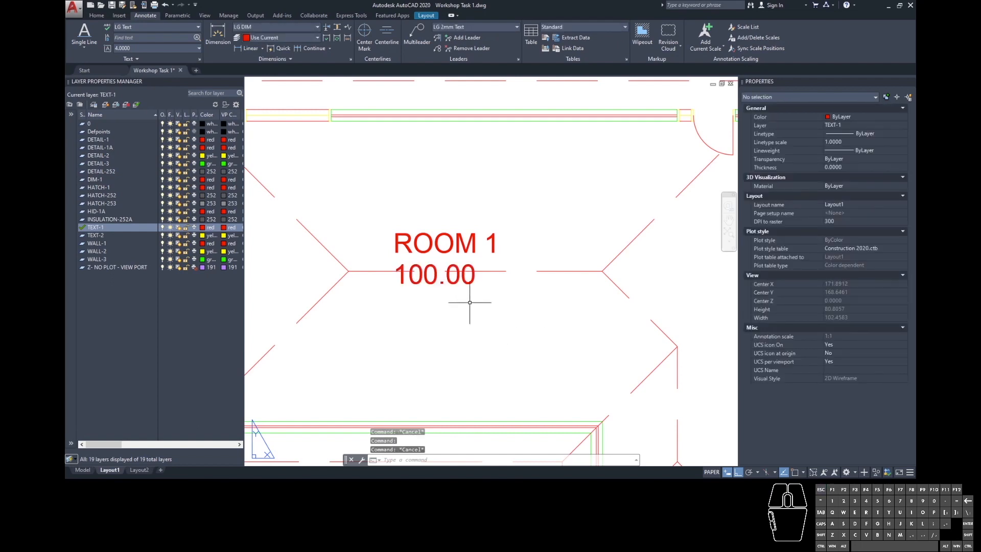
left_click(449, 280)
type("m")
key("Return")
left_click(487, 305)
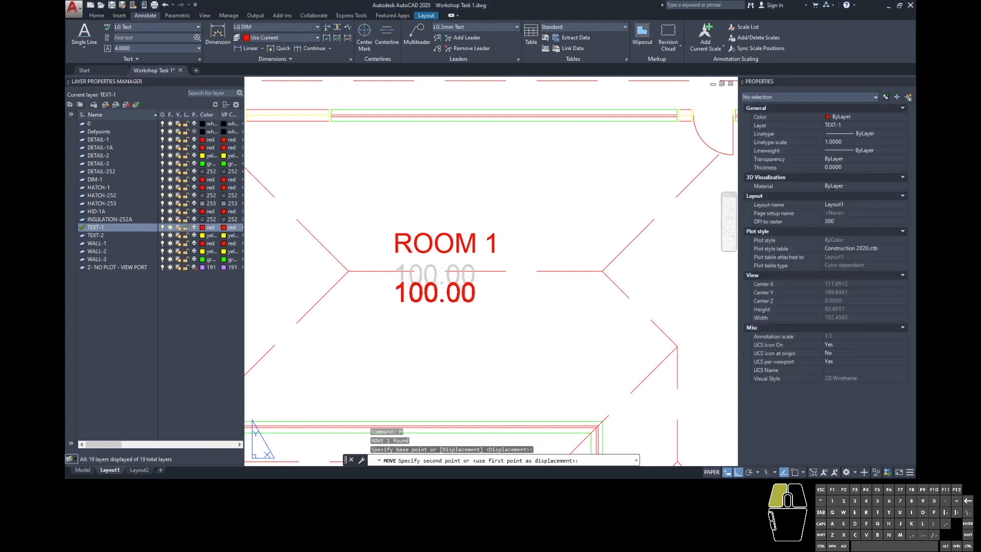
left_click(490, 322)
Step: Edit the level text to read FFL 100.00
left_click(478, 325)
left_click(467, 297)
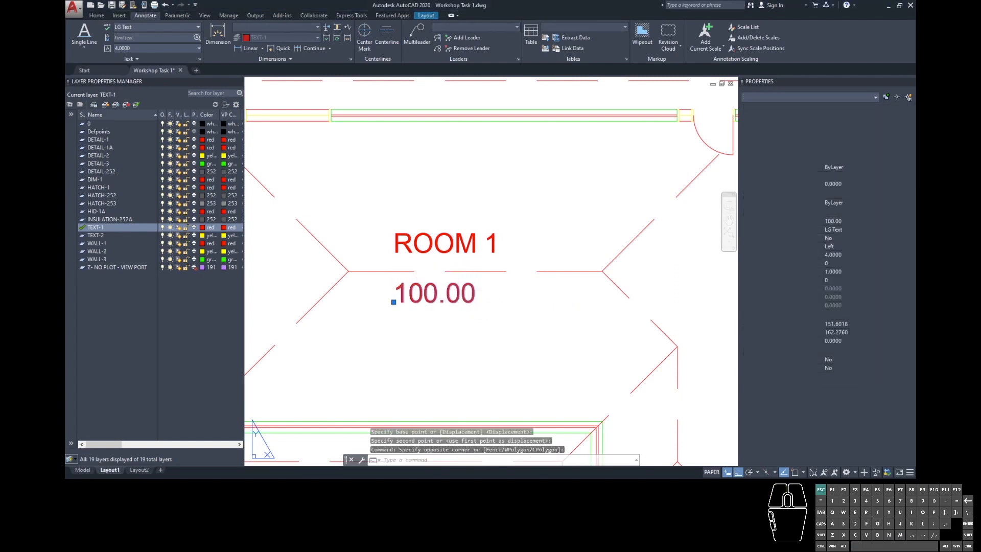
double_click(396, 296)
left_click(397, 295)
type("F")
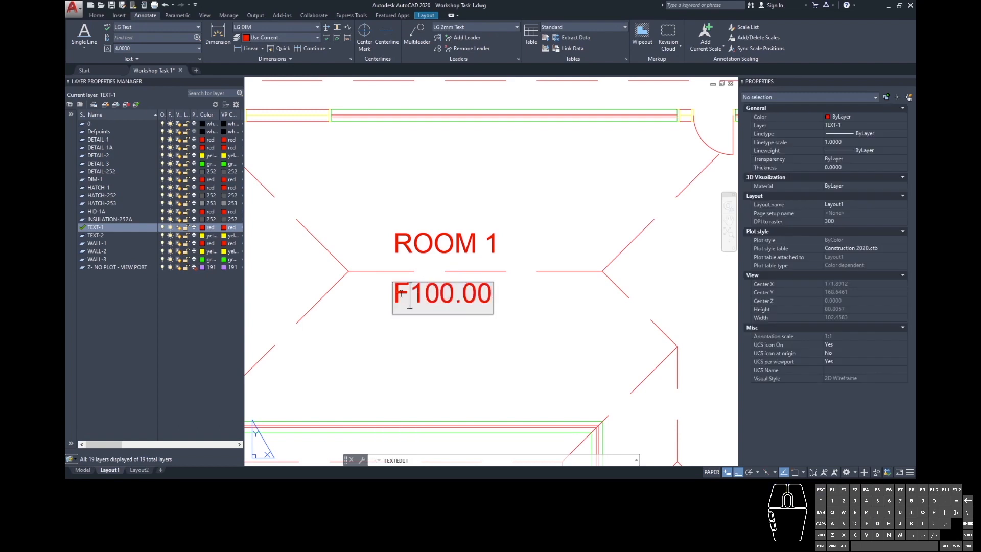
type("FL")
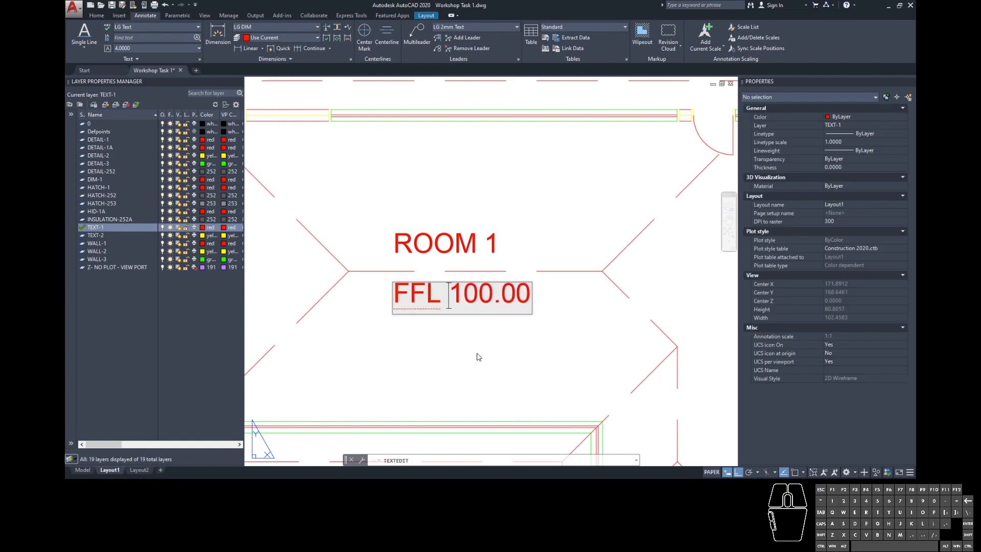
left_click(465, 222)
key("Escape")
Step: Move the ROOM 1 text slightly to the right to centre it above FFL 100.00
left_click(450, 243)
type("m")
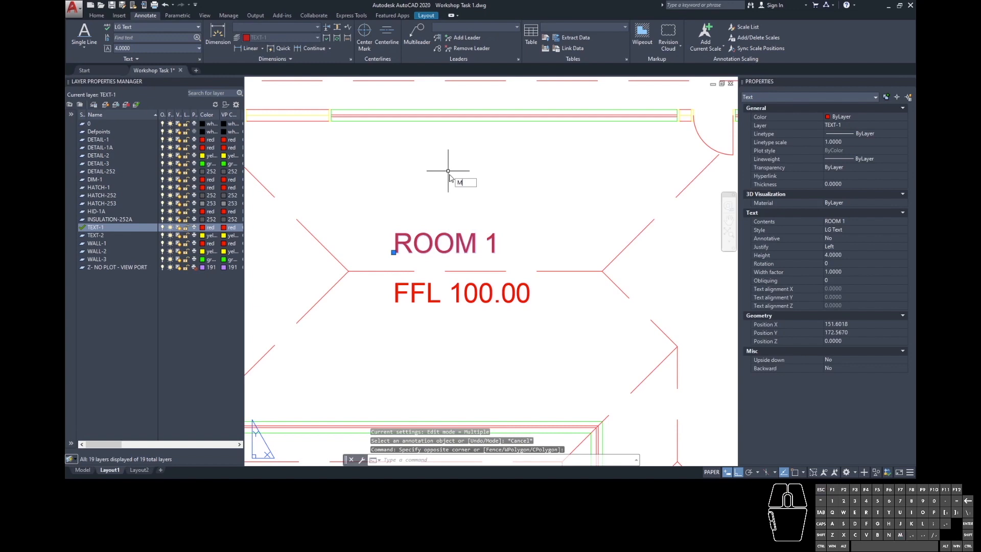
key("Return")
left_click(450, 175)
left_click(465, 174)
scroll(520, 212, "down", 8)
middle_click_drag(519, 212, 412, 224)
scroll(449, 233, "up", 2)
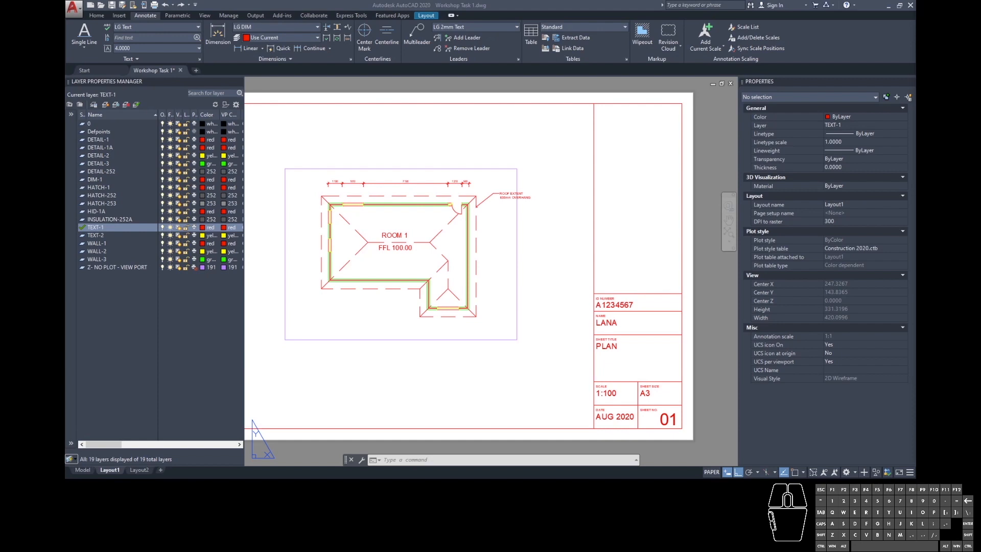
Step: Switch to model space and make HATCH-252 the current layer
left_click(97, 15)
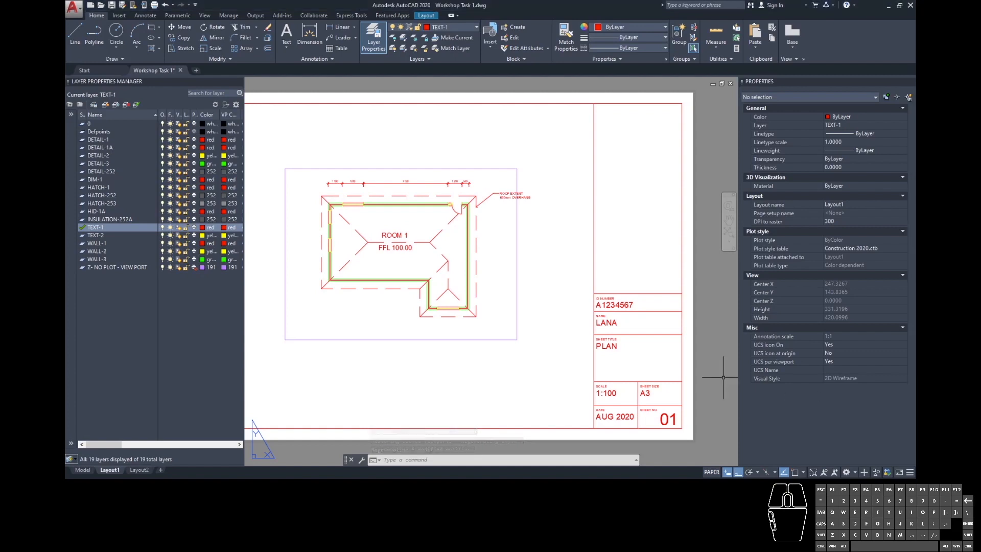
left_click(87, 470)
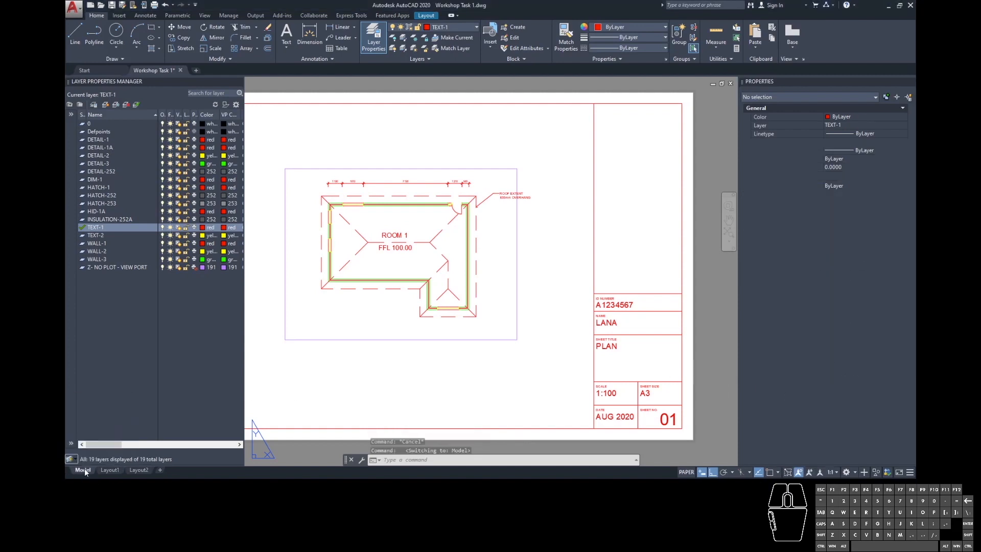
middle_click_drag(470, 357, 401, 407)
middle_click_drag(490, 212, 499, 262)
scroll(499, 244, "up", 2)
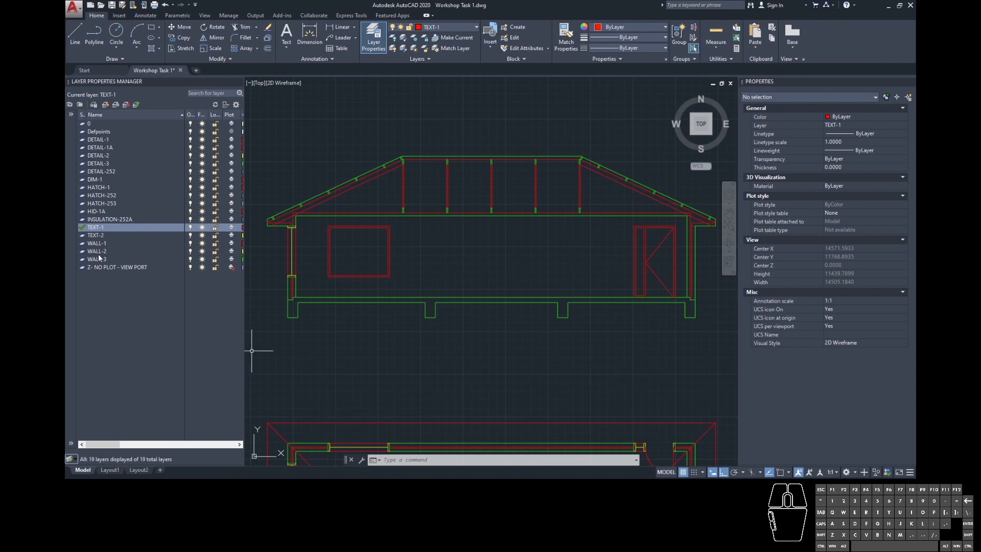
double_click(81, 190)
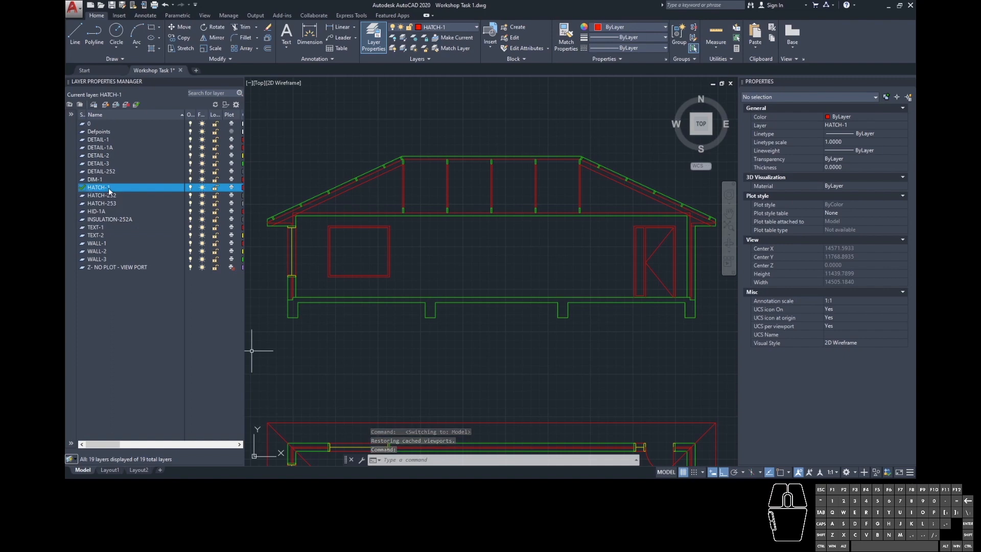
double_click(85, 197)
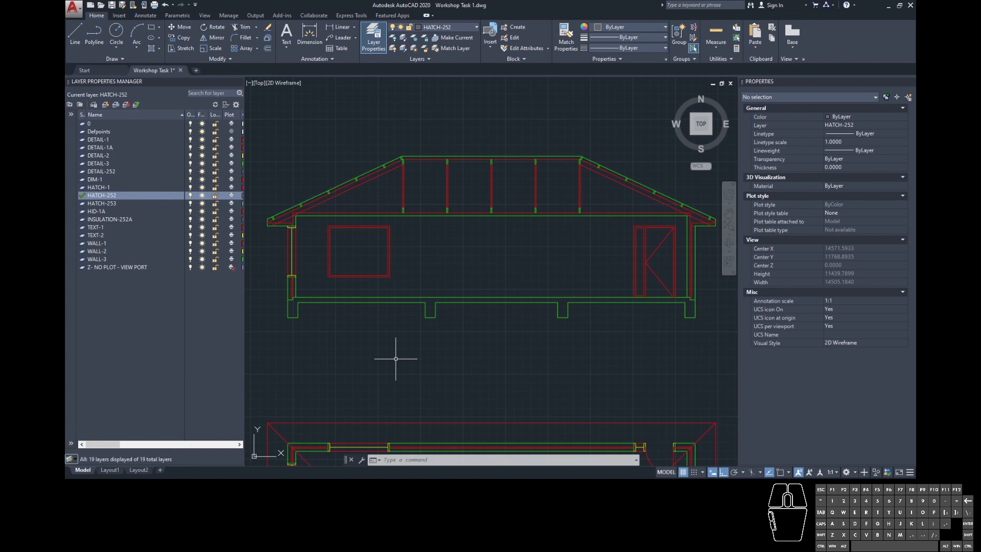
Step: Open a gap in the right edge of the section's third footing, using a short temporary polyline across it and erasing the leftover piece
left_click(152, 50)
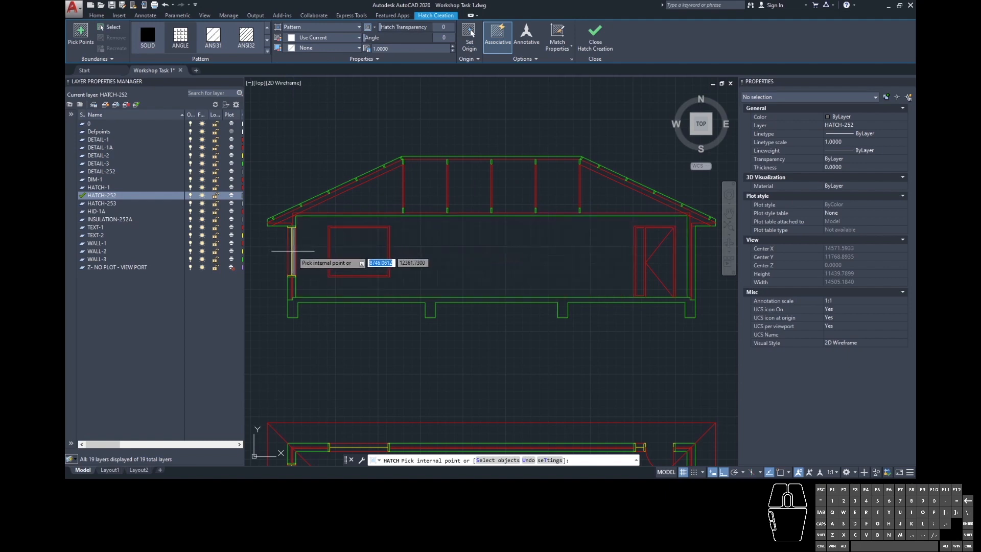
key("Escape")
left_click(563, 306)
scroll(563, 306, "up", 6)
type("PL")
left_click(548, 313)
left_click(589, 313)
key("Escape")
key("Escape")
left_click(579, 318)
left_click(573, 308)
type("TE")
key("Return")
scroll(563, 307, "down", 6)
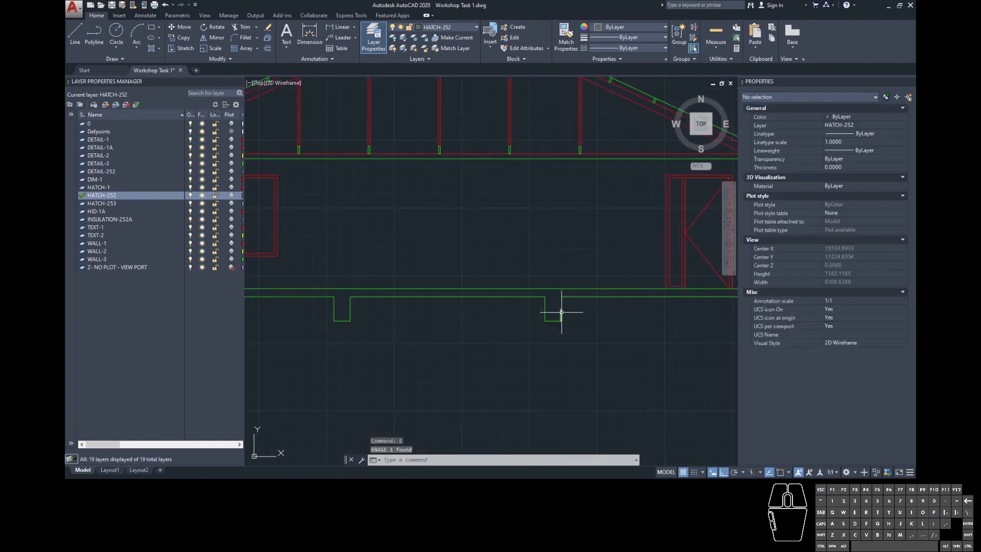
Step: Try hatching the open slab outline and close the gap in the third footing's right edge with Fillet
left_click(151, 48)
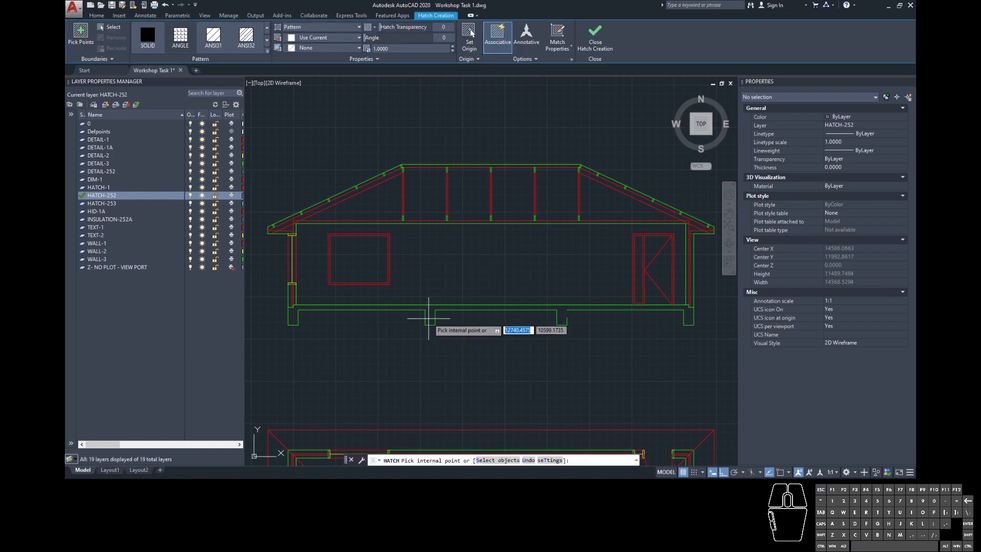
key("Escape")
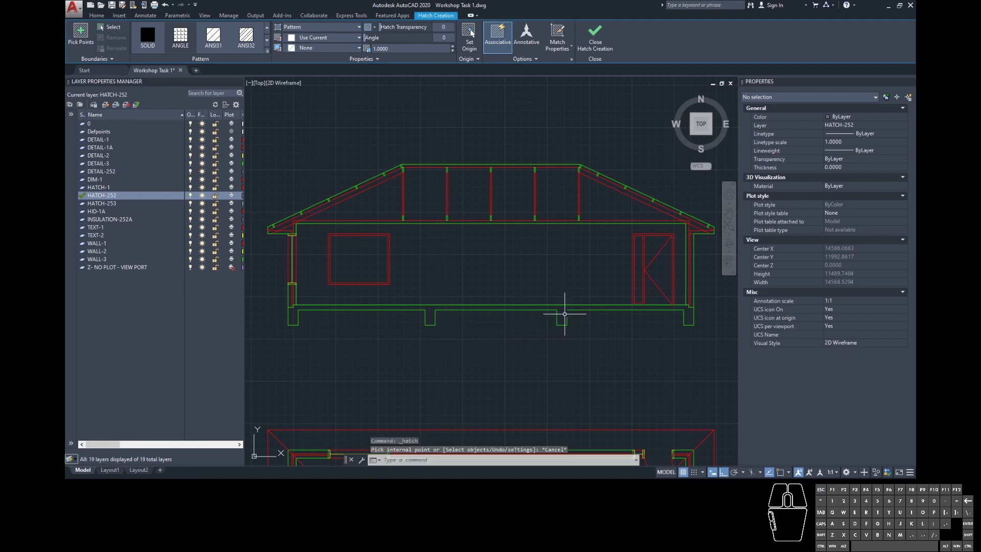
scroll(564, 323, "up", 5)
type("f")
key("Return")
left_click(563, 325)
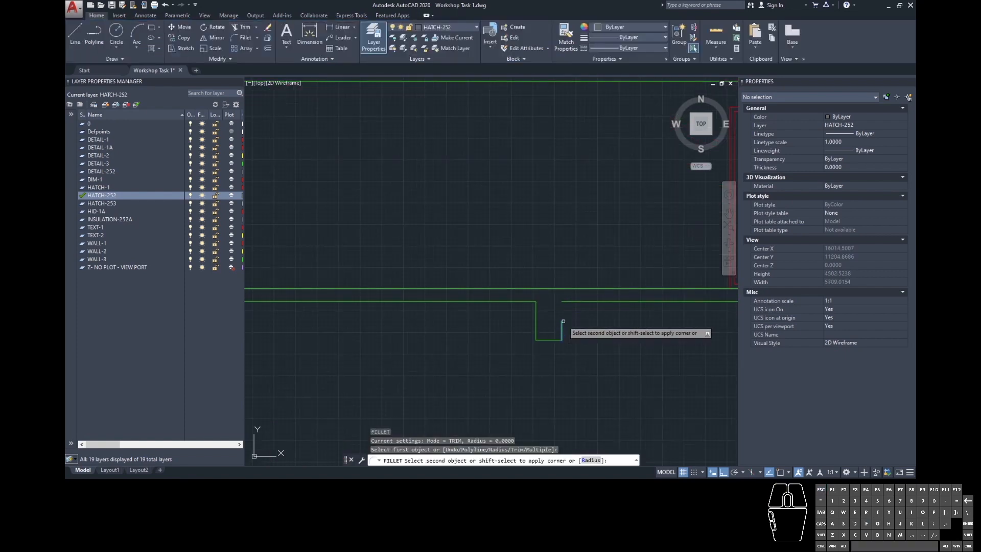
key("Escape")
scroll(573, 313, "down", 4)
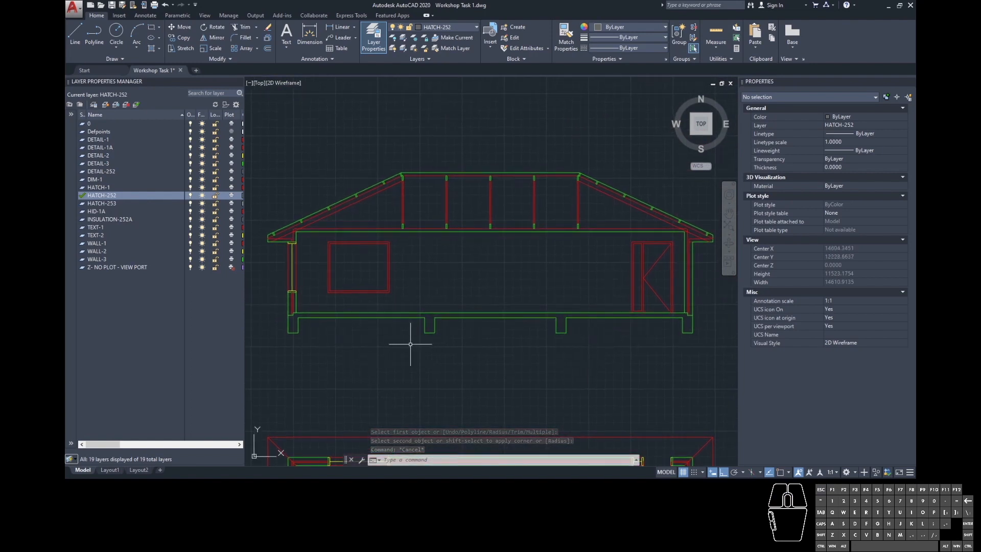
Step: Hatch the section's floor slab and footings with the AR-CONC pattern
left_click(152, 50)
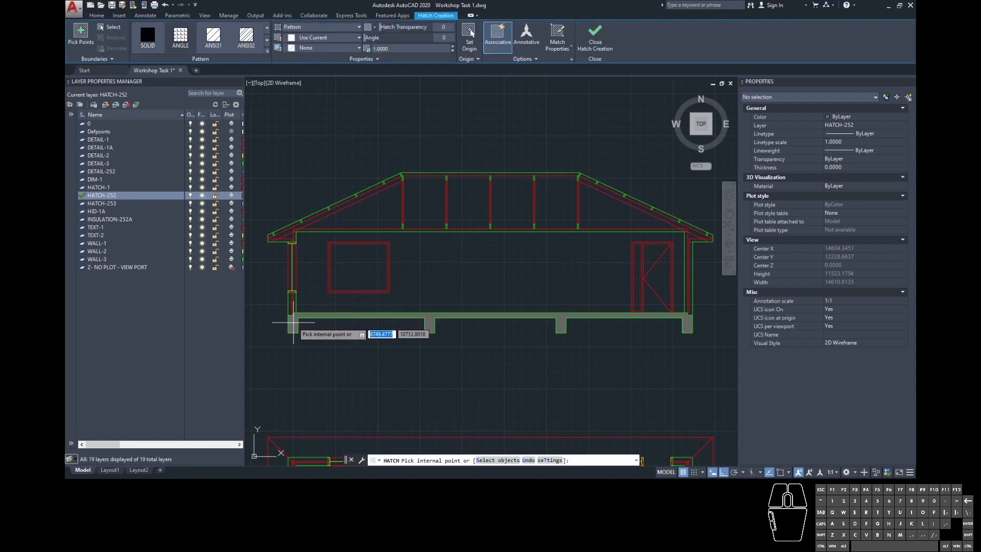
mouse_move(301, 353)
middle_mouse_down()
mouse_move(389, 359)
mouse_move(408, 390)
middle_mouse_up()
scroll(389, 359, "up", 4)
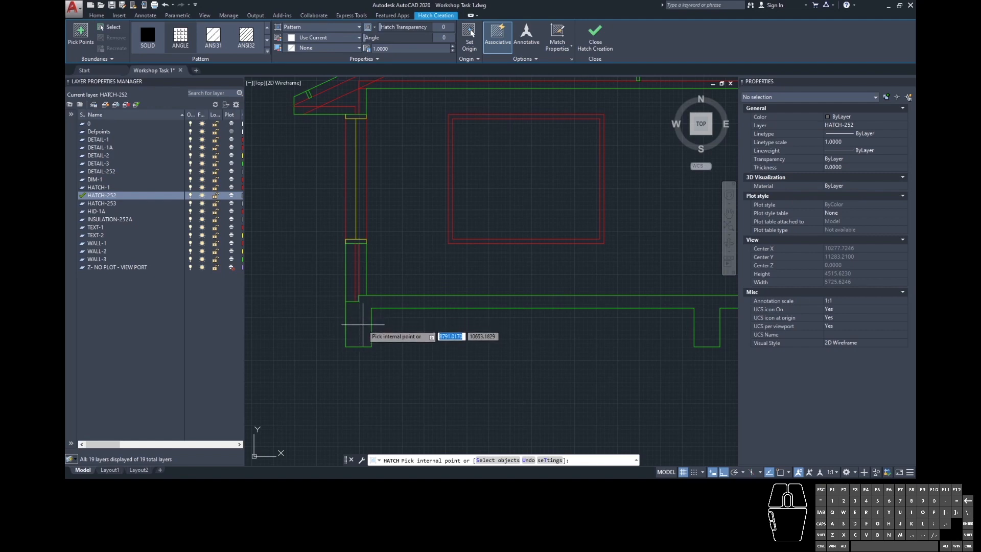
scroll(311, 316, "down", 4)
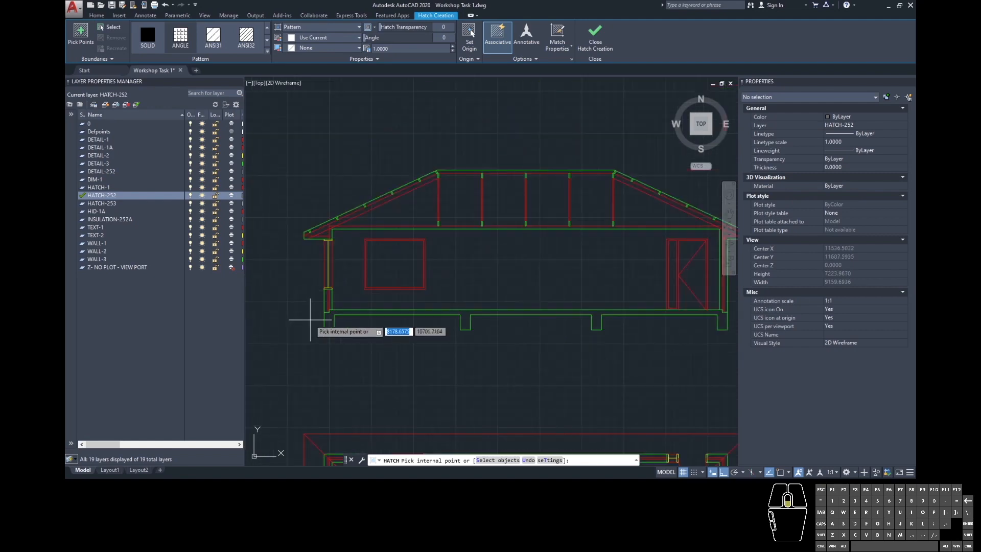
middle_click_drag(525, 346, 495, 354)
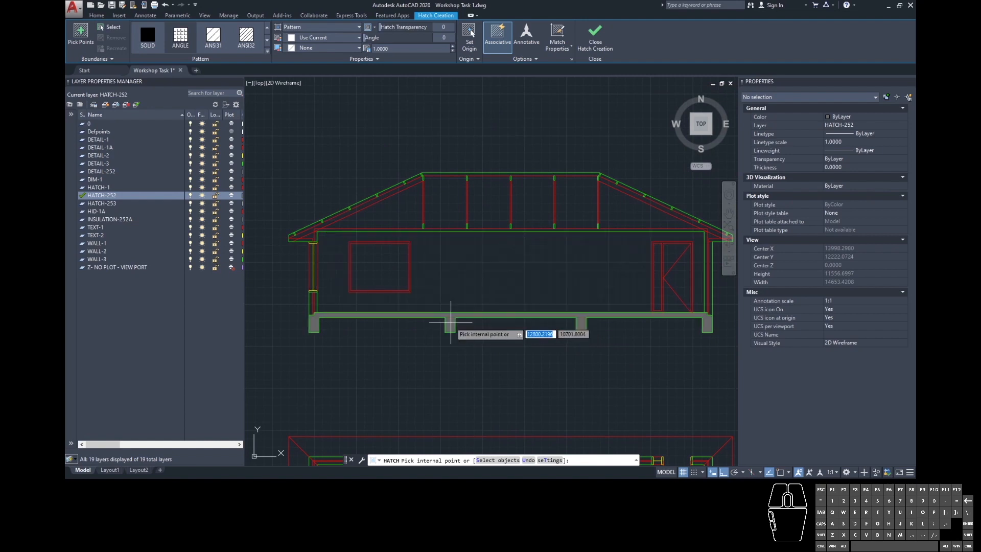
middle_click_drag(451, 322, 441, 323)
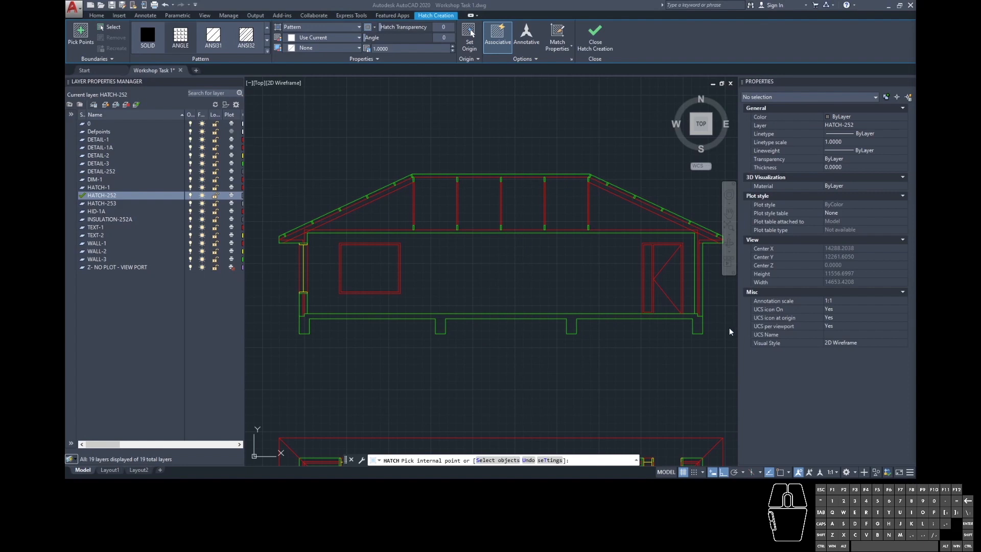
left_click(572, 325)
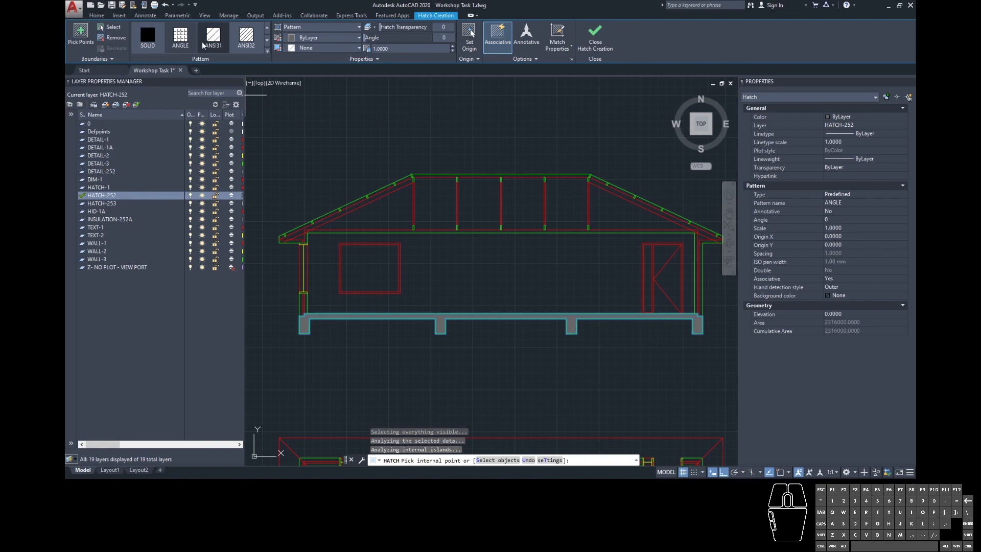
left_click(266, 50)
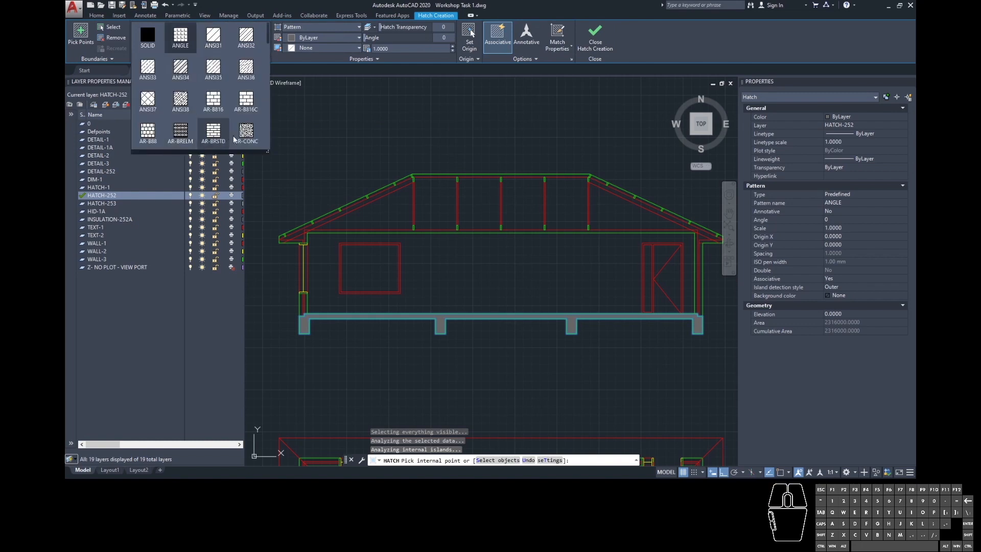
left_click(250, 130)
left_click(252, 129)
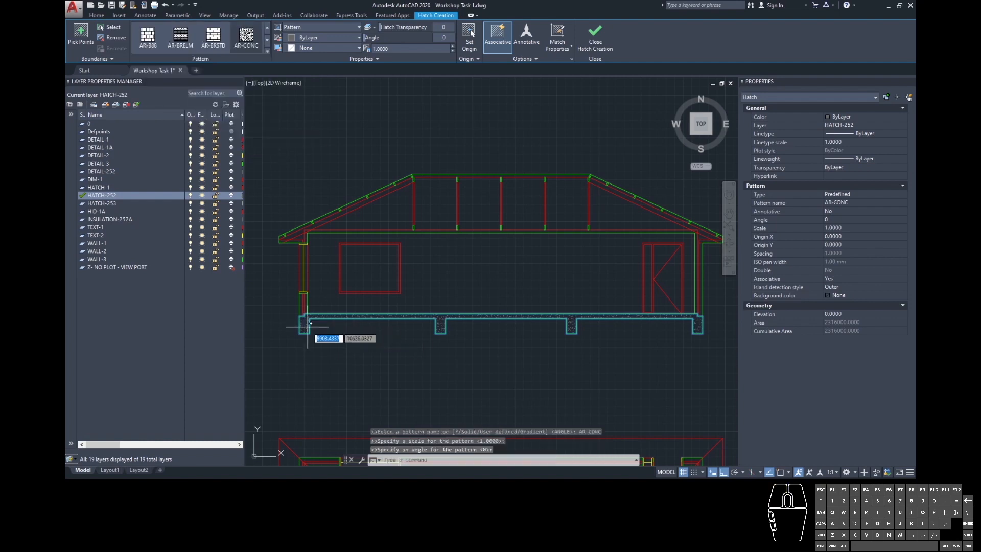
Step: Set the concrete hatch's pattern scale to 1 and finish the hatch
scroll(308, 322, "up", 3)
scroll(310, 320, "up", 2)
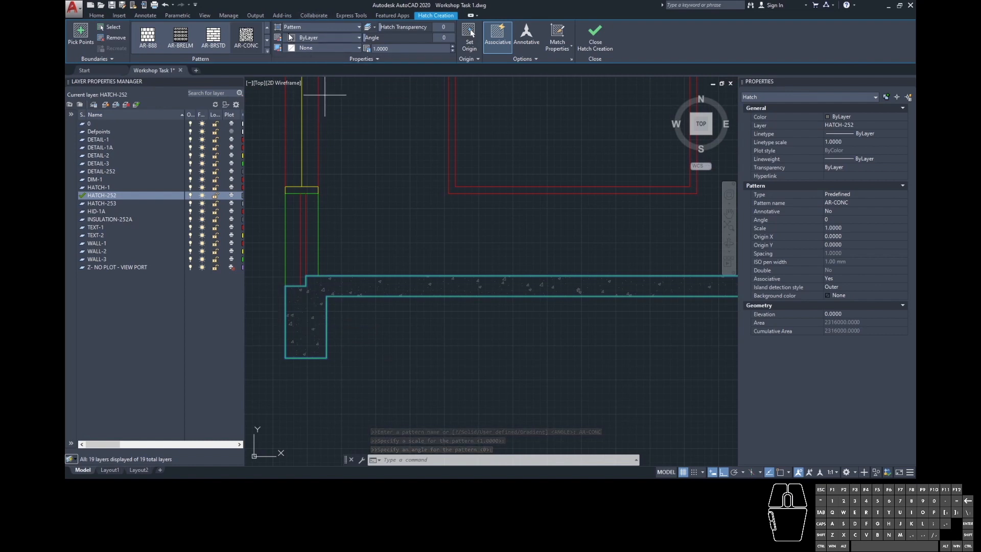
left_click(400, 49)
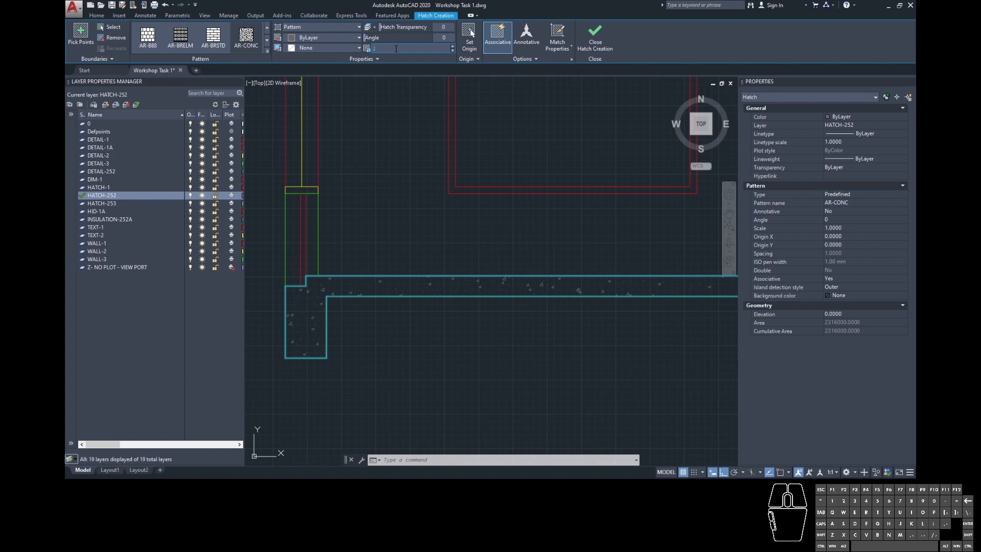
type("1")
key("Return")
left_click(359, 38)
left_click(366, 39)
left_click_drag(380, 38, 364, 38)
left_click(602, 39)
Step: Turn off boundary associativity for the slab's concrete hatch
scroll(328, 237, "down", 4)
middle_click_drag(574, 288, 499, 332)
left_click(463, 314)
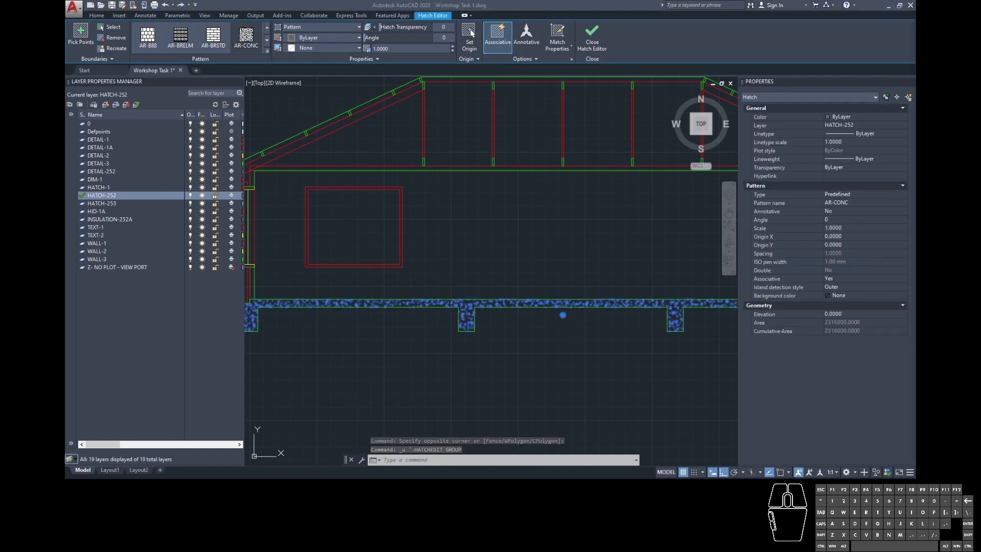
left_click(497, 38)
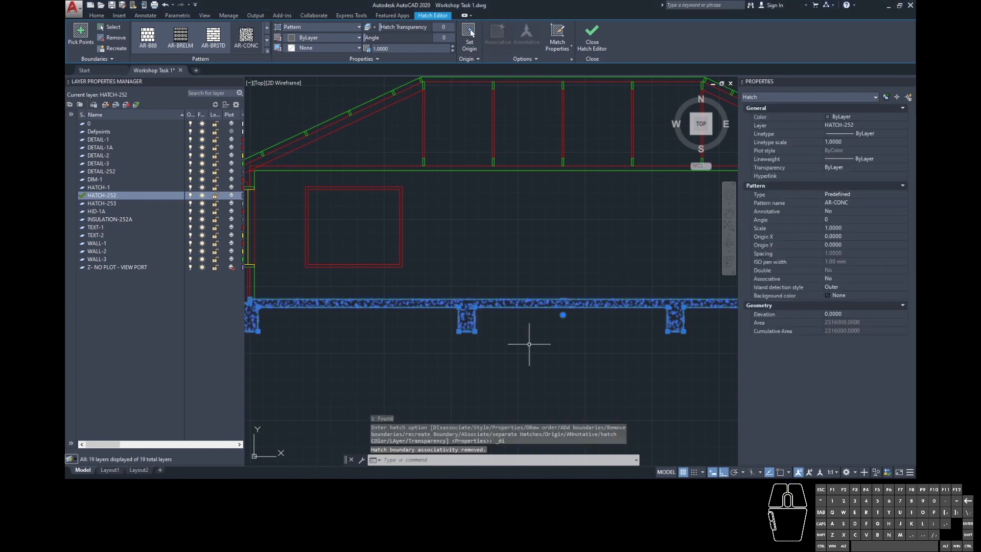
Step: Try stretching the hatch boundary corner beside the second footing and undo the grip edits
left_click(477, 310)
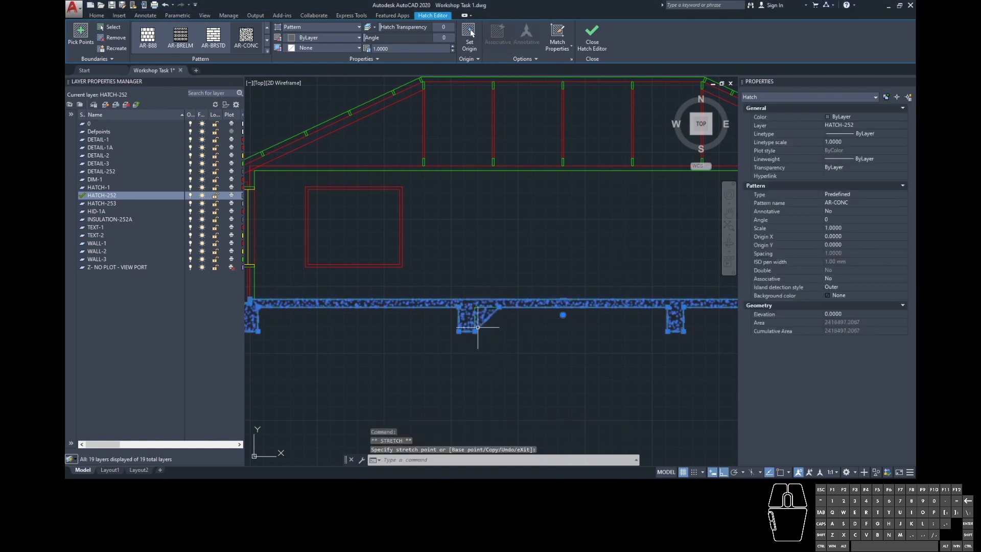
left_click(484, 346)
key("ctrl+z")
key("ctrl+z")
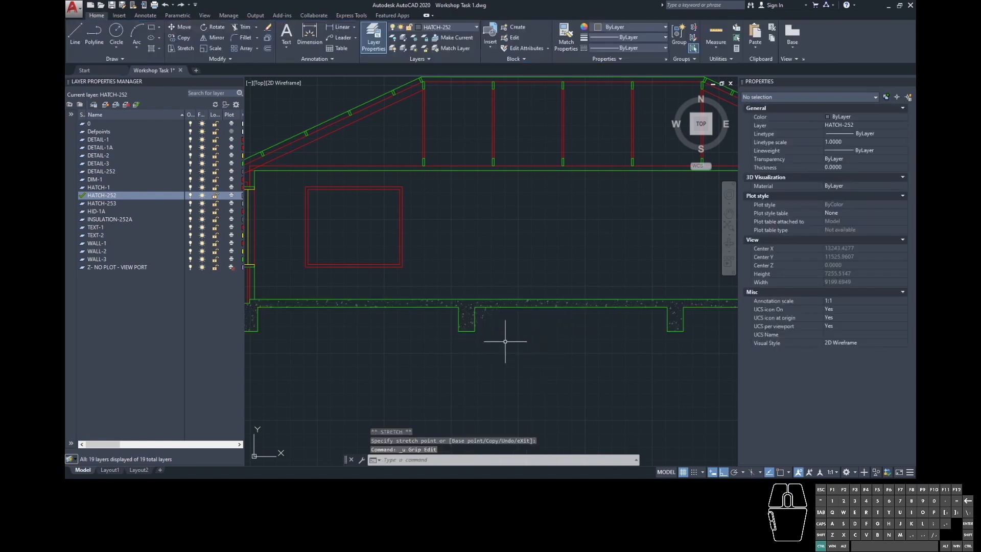
left_click(473, 324)
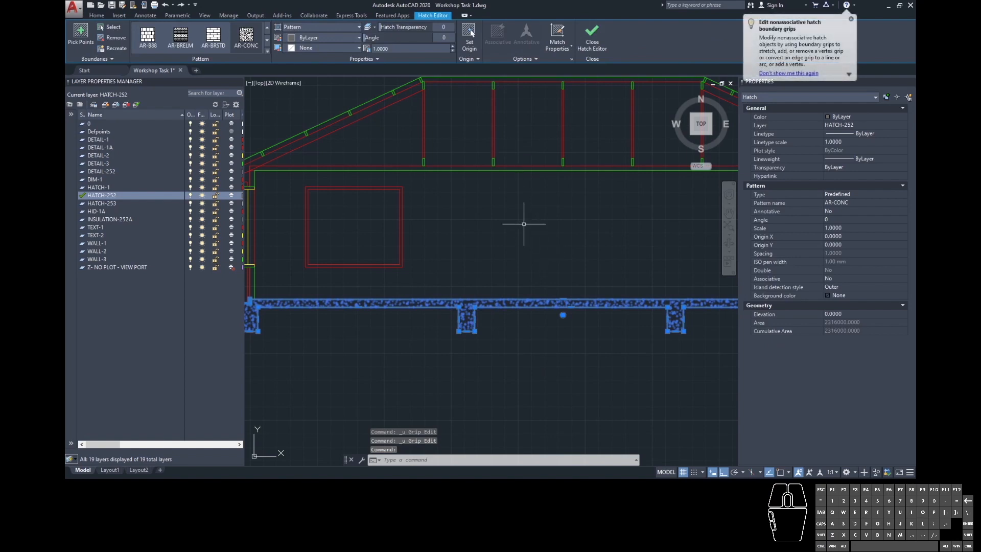
key("Escape")
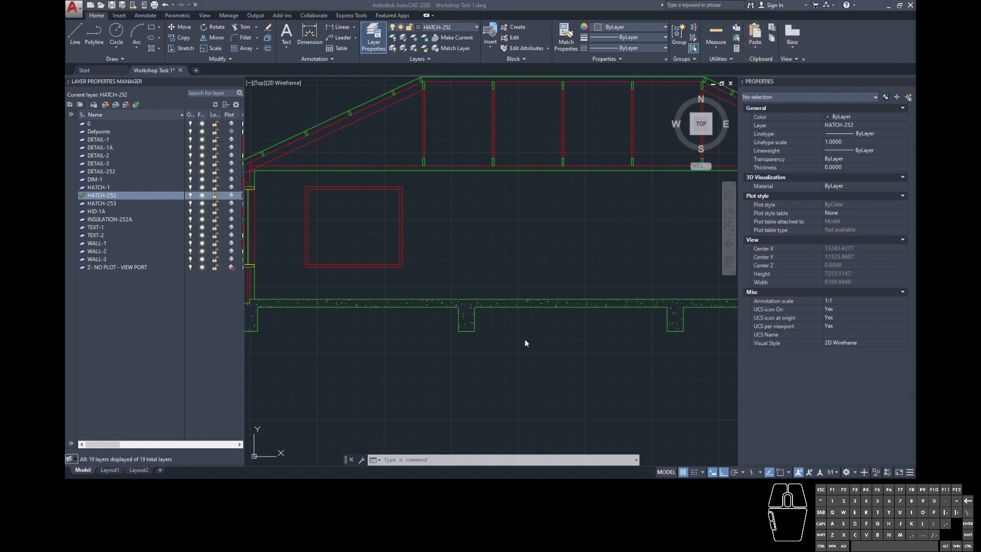
Step: Hatch the outer leaf of the wall below the window, above the slab's edge footing, with the JIS_RC_10 pattern
mouse_move(641, 324)
middle_mouse_down()
mouse_move(449, 329)
mouse_move(718, 333)
middle_mouse_up()
scroll(312, 303, "up", 2)
scroll(312, 302, "up", 2)
middle_click_drag(312, 303, 388, 271)
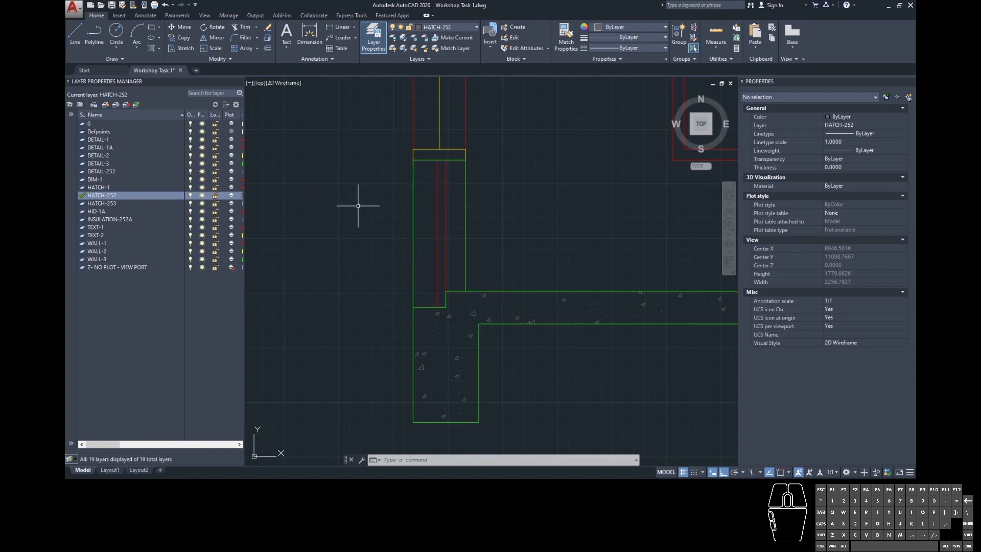
left_click(151, 48)
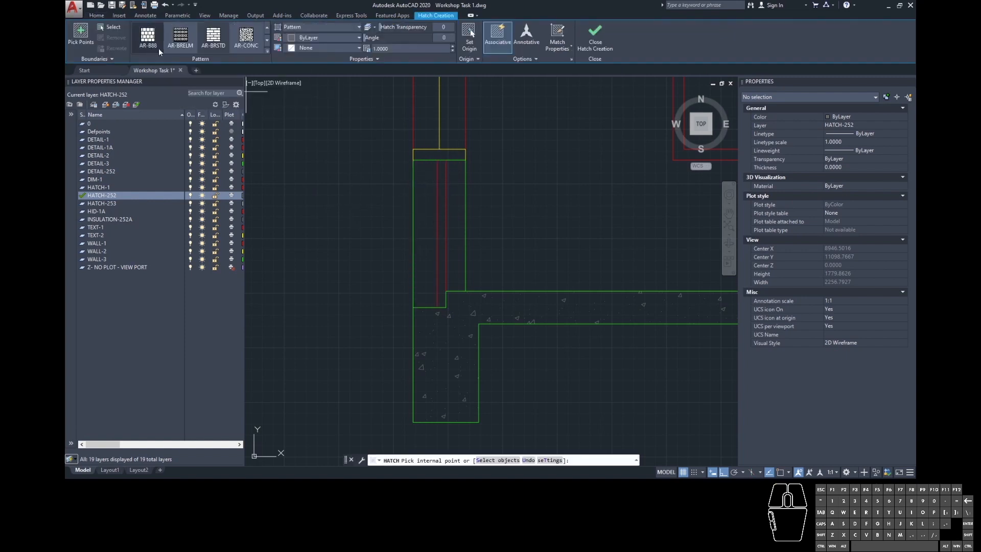
left_click(268, 50)
scroll(224, 94, "down", 1)
scroll(225, 94, "down", 3)
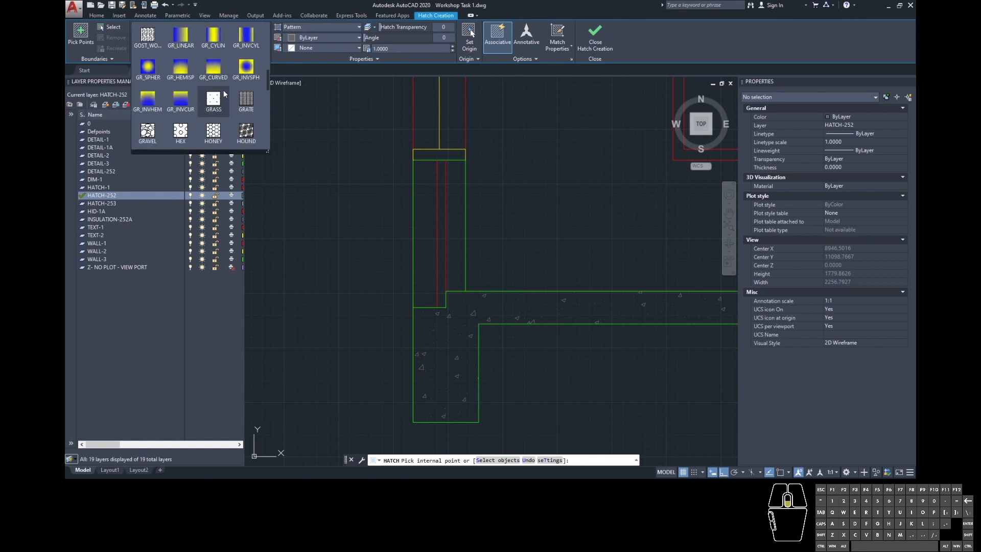
scroll(225, 94, "down", 4)
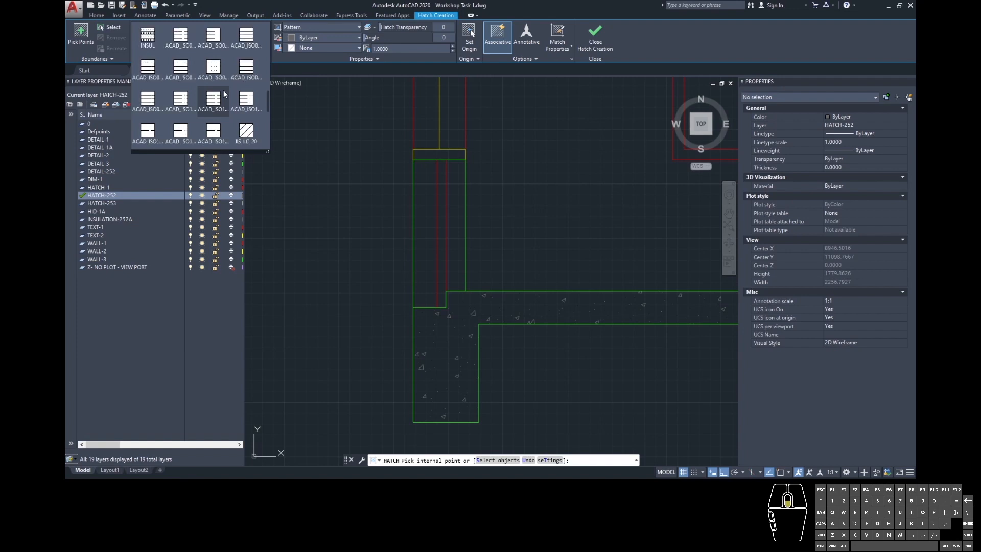
scroll(225, 94, "down", 1)
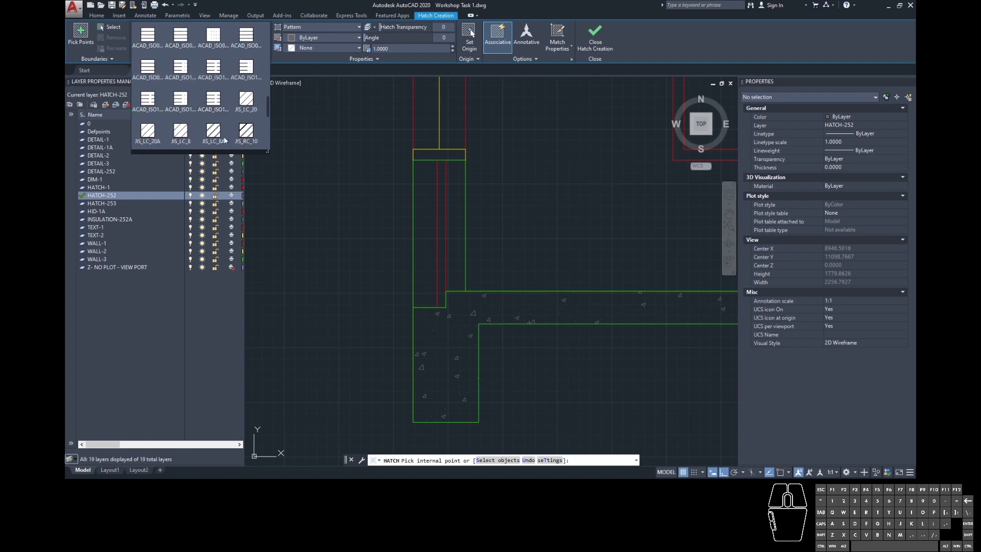
left_click(249, 132)
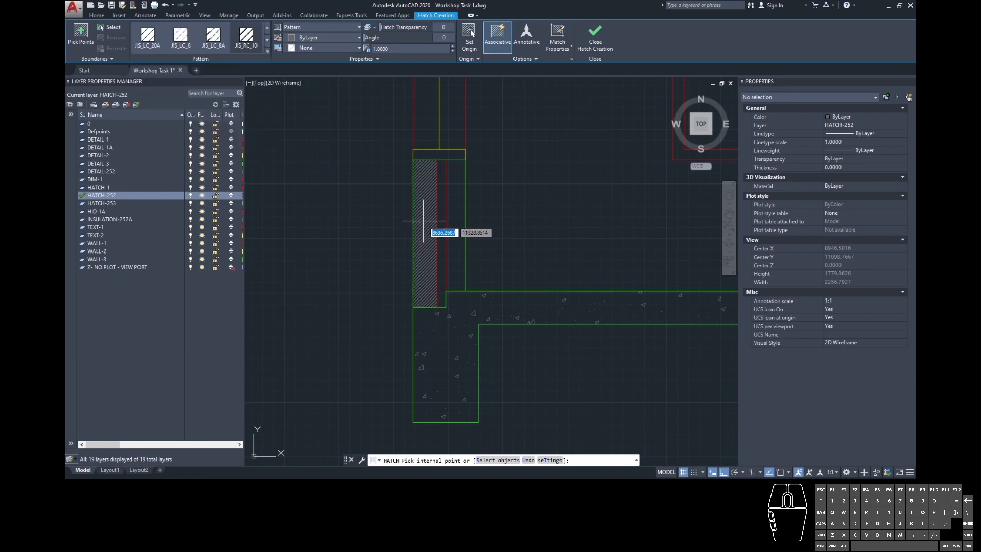
left_click(424, 228)
Step: Set the outer wall hatch's pattern scale to 10 after trying 5
left_click(400, 49)
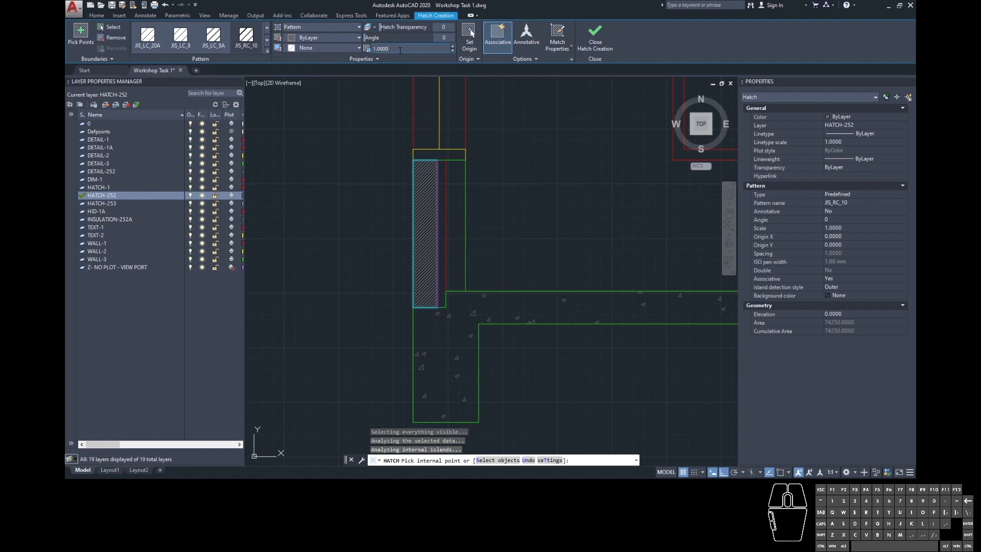
double_click(400, 49)
type("5")
key("Return")
left_click(400, 49)
left_click_drag(399, 50, 362, 52)
type("10")
key("Return")
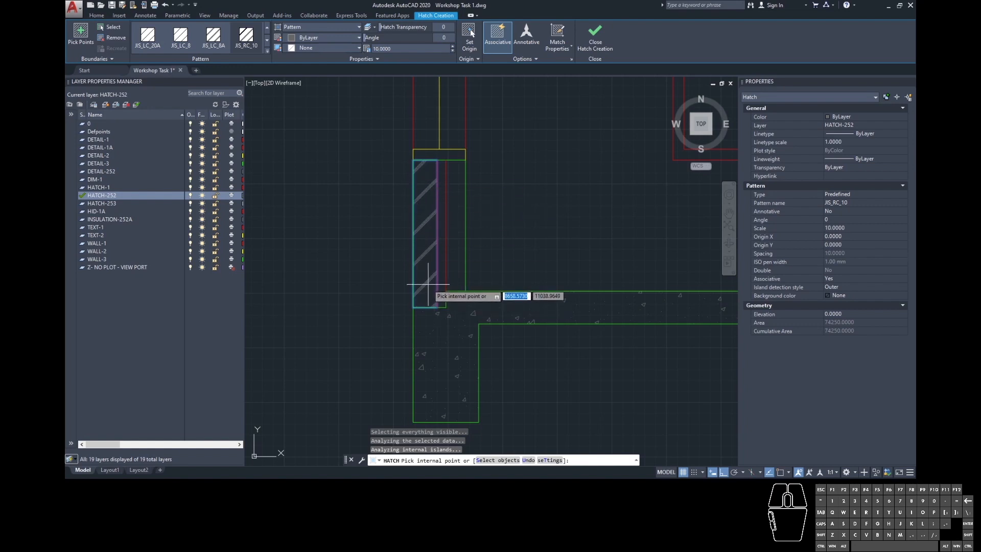
Step: Switch the outer wall leaf's hatch to the JIS_LC_8A pattern and finish the hatch
left_click(214, 44)
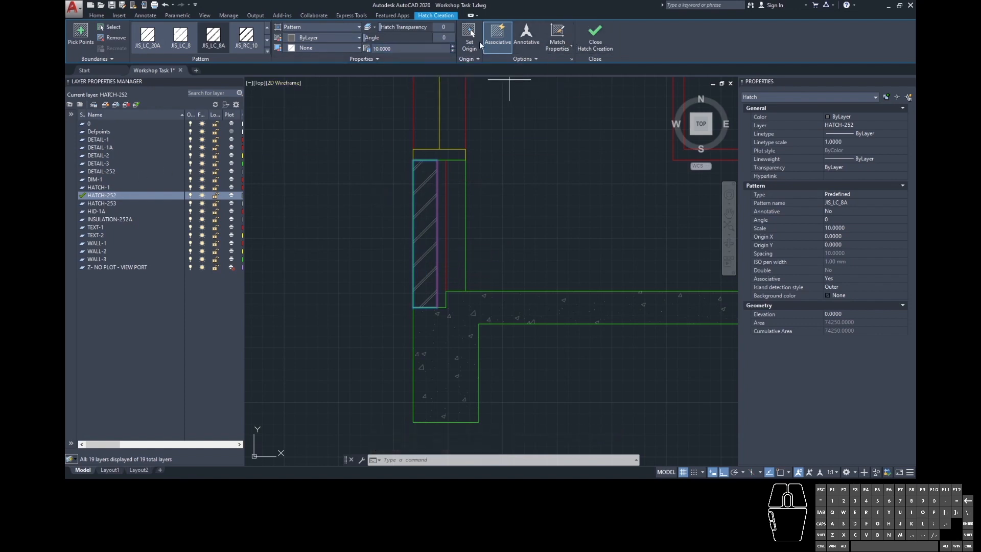
left_click(595, 42)
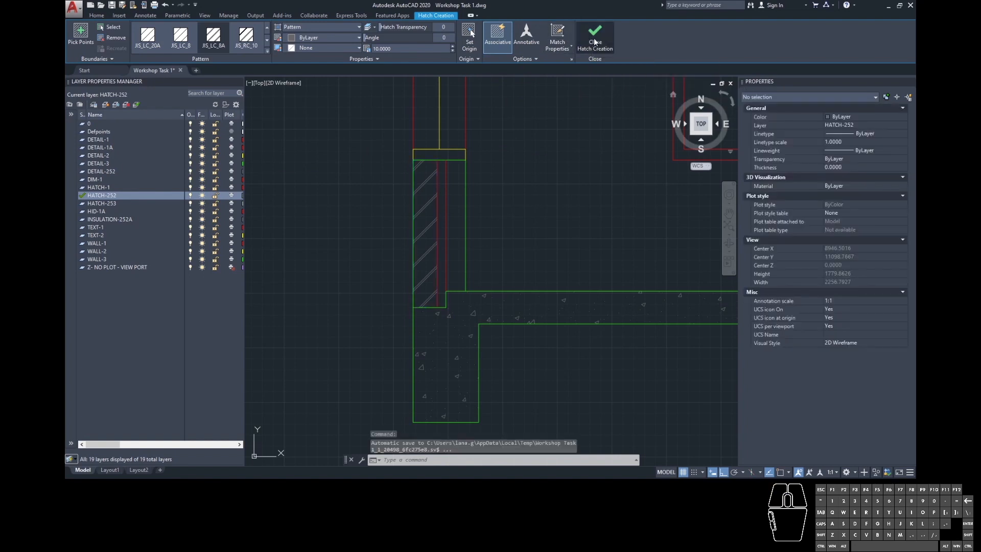
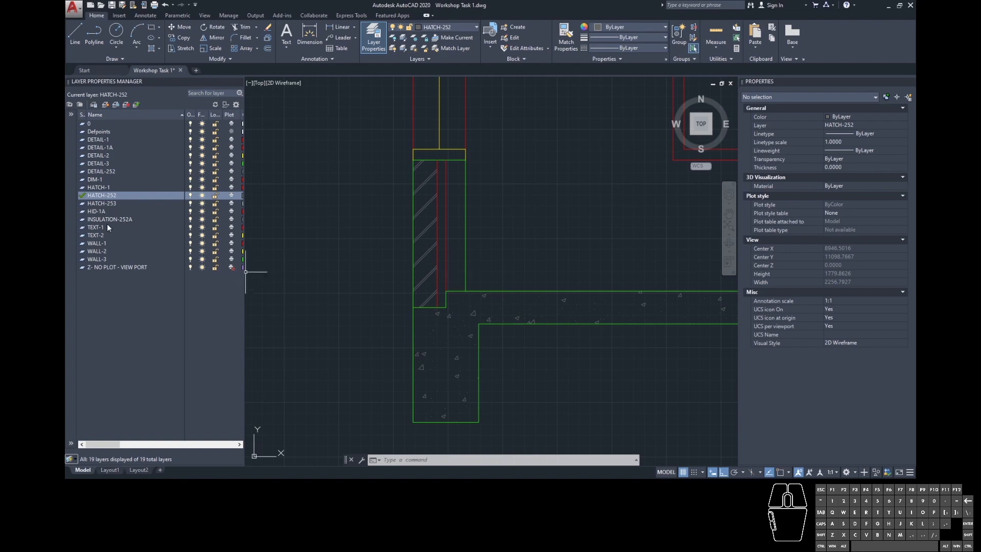
Step: Make the INSULATION-252A layer current and widen the layer list to show the colour and linetype columns
double_click(84, 220)
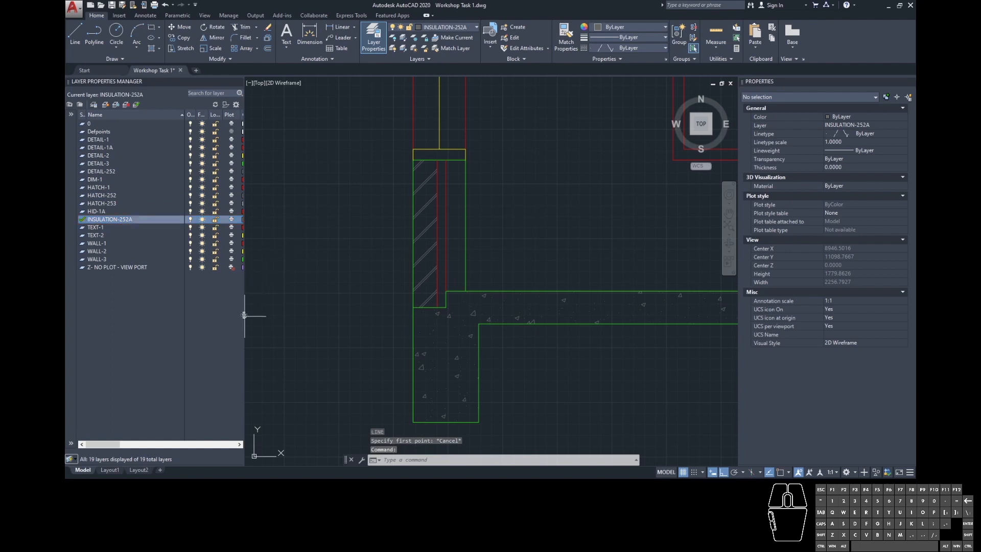
left_click_drag(244, 315, 364, 311)
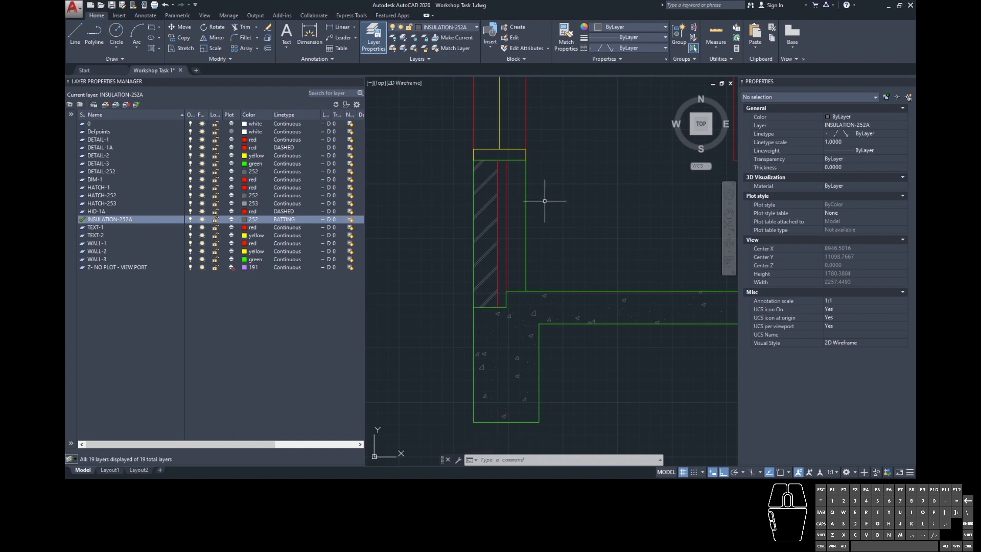
Step: Draw a vertical trial insulation line about 657 units long in the room beside the wall, and delete it
left_click(79, 34)
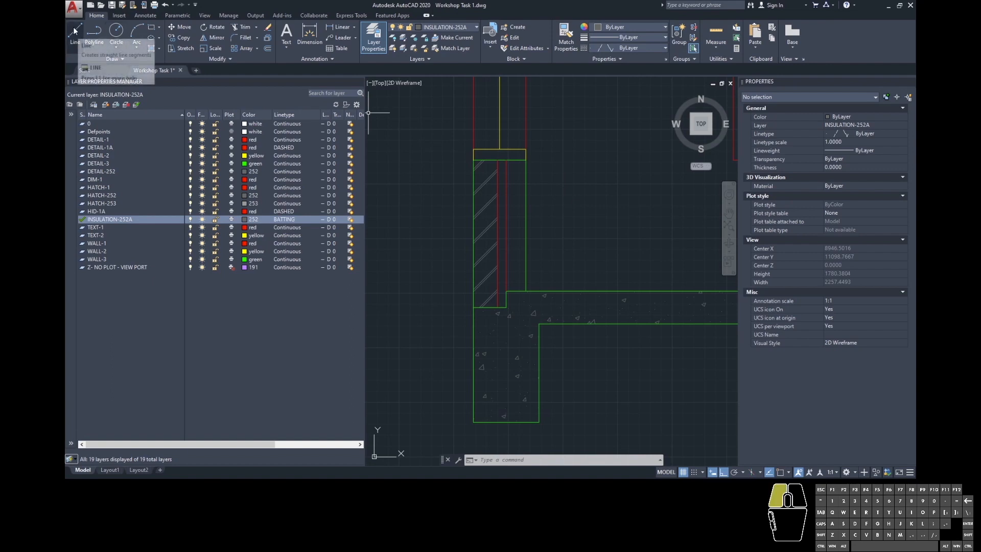
left_click(584, 132)
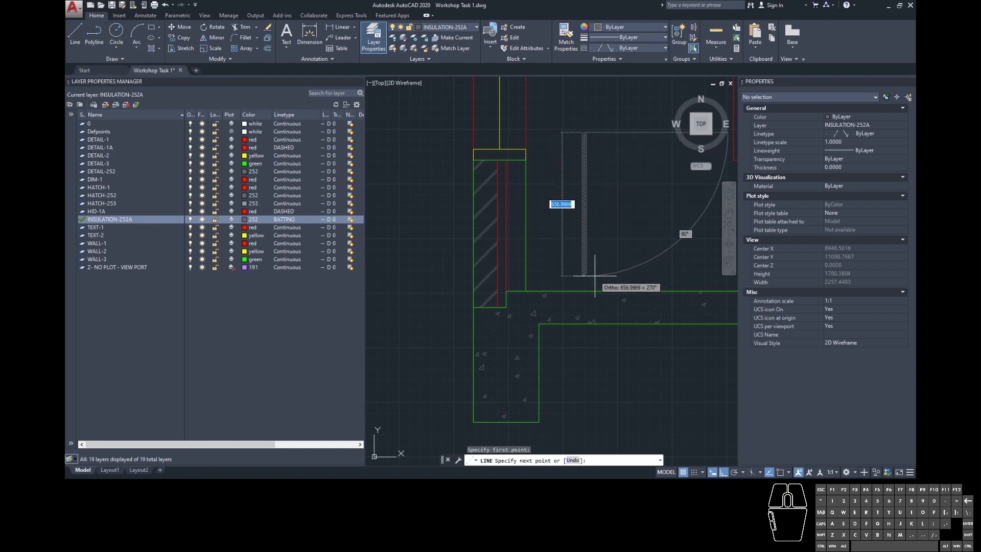
left_click(594, 276)
key("Escape")
scroll(607, 273, "up", 8)
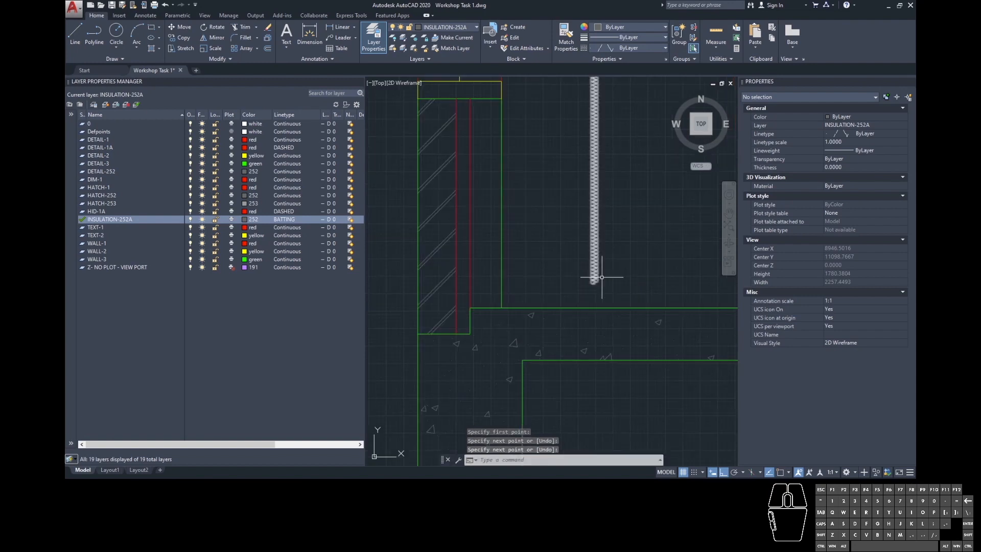
left_click(591, 288)
left_click(554, 264)
scroll(579, 291, "down", 6)
middle_click_drag(578, 292, 646, 314)
scroll(649, 315, "down", 2)
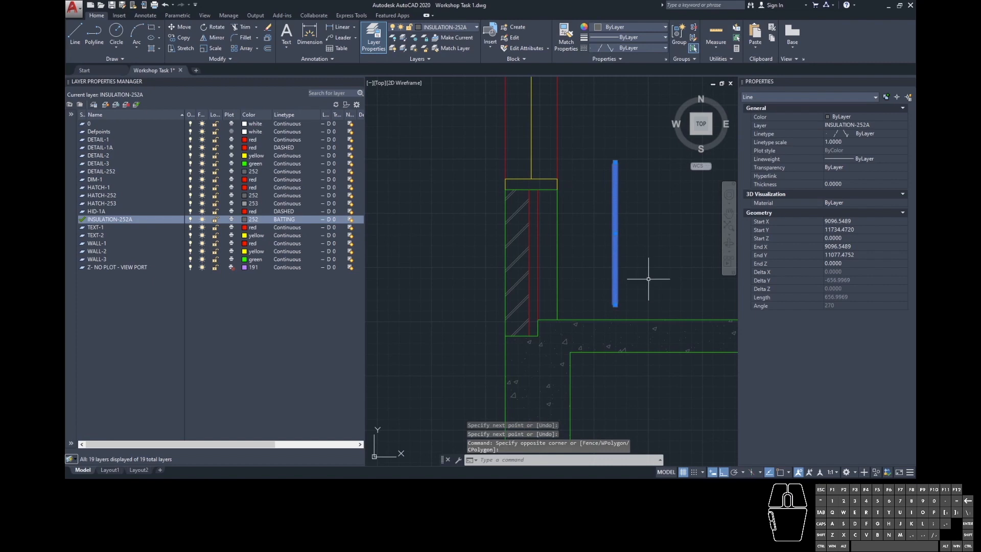
key("Delete")
Step: With object snap on, draw a 600-unit vertical insulation line down the middle of the inner wall leaf to the slab
key("l")
key("Return")
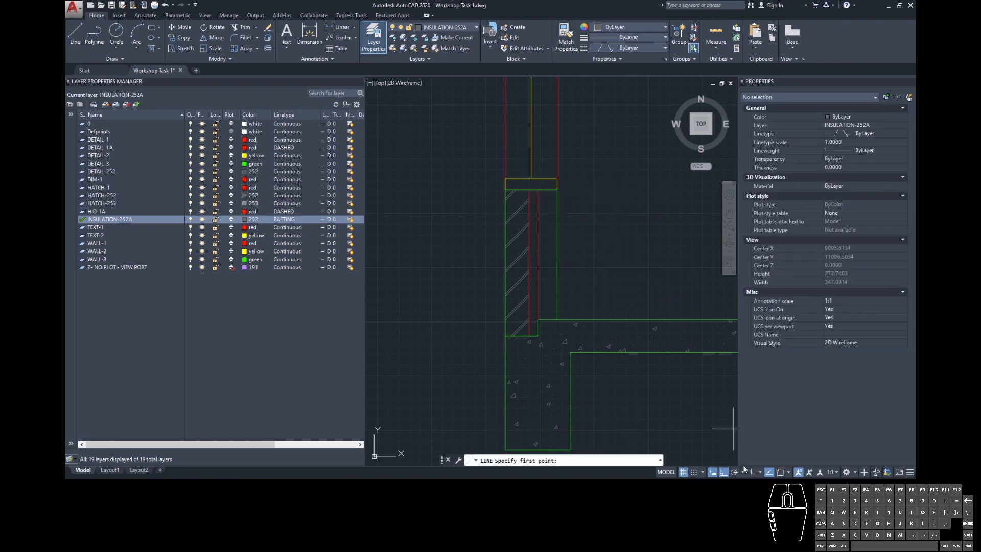
left_click(780, 473)
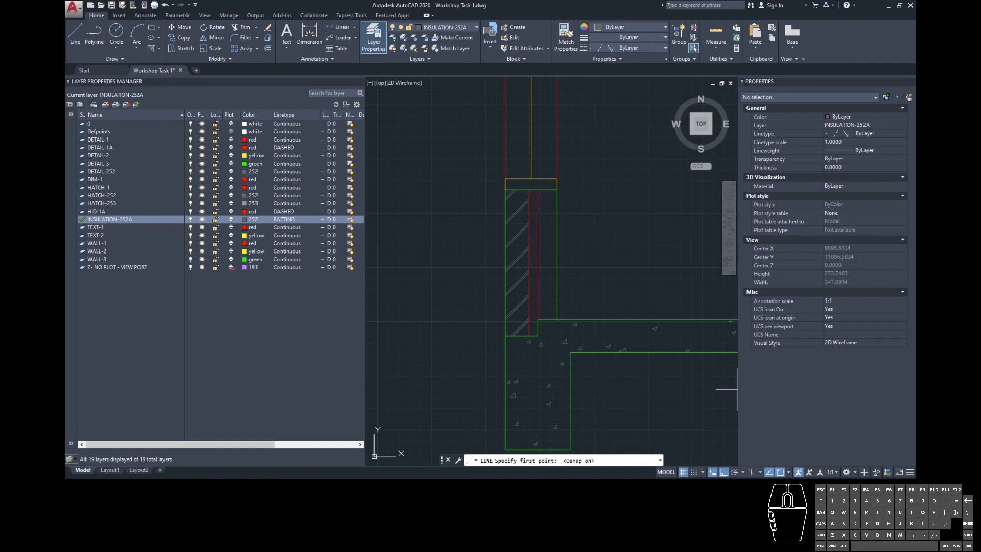
left_click(549, 190)
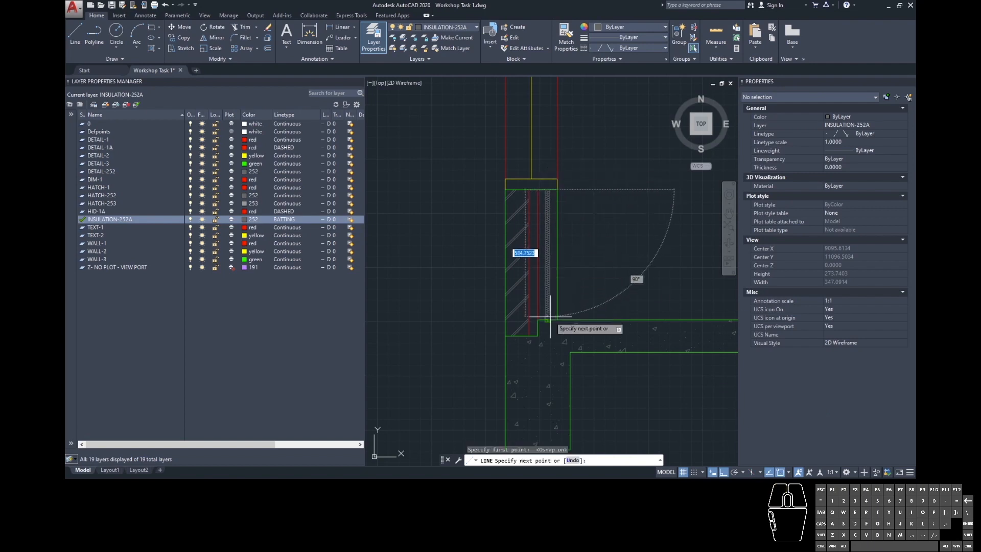
key("Return")
Step: Examine the insulation line's properties and how its batting linetype fits within the inner wall leaf
scroll(547, 297, "up", 4)
left_click(548, 300)
left_click(550, 298)
scroll(565, 278, "down", 2)
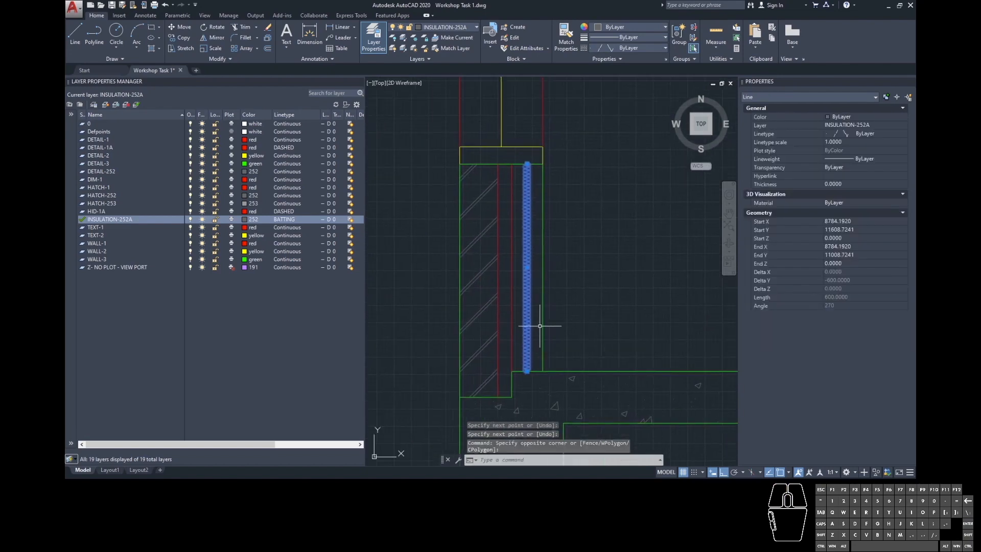
key("Escape")
left_click(537, 288)
left_click(523, 292)
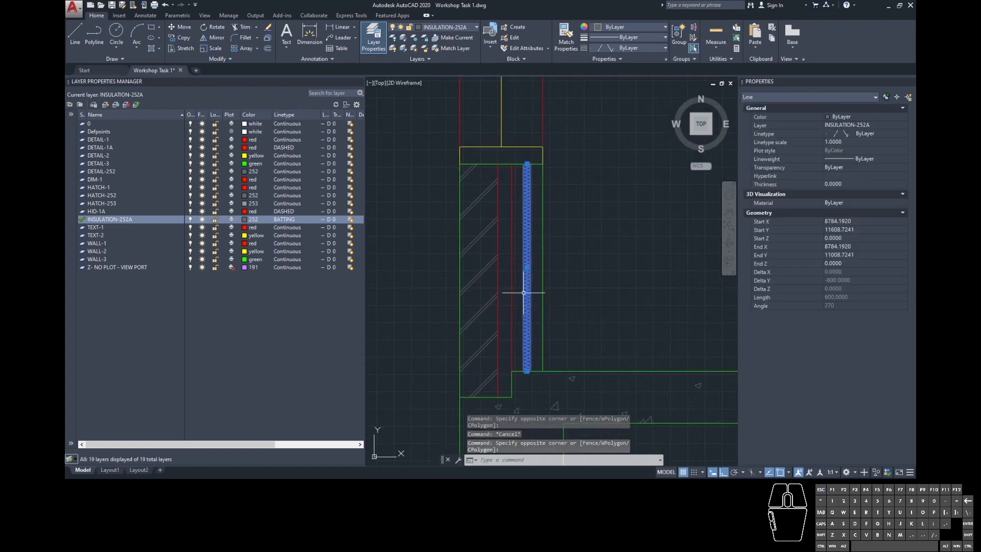
key("Escape")
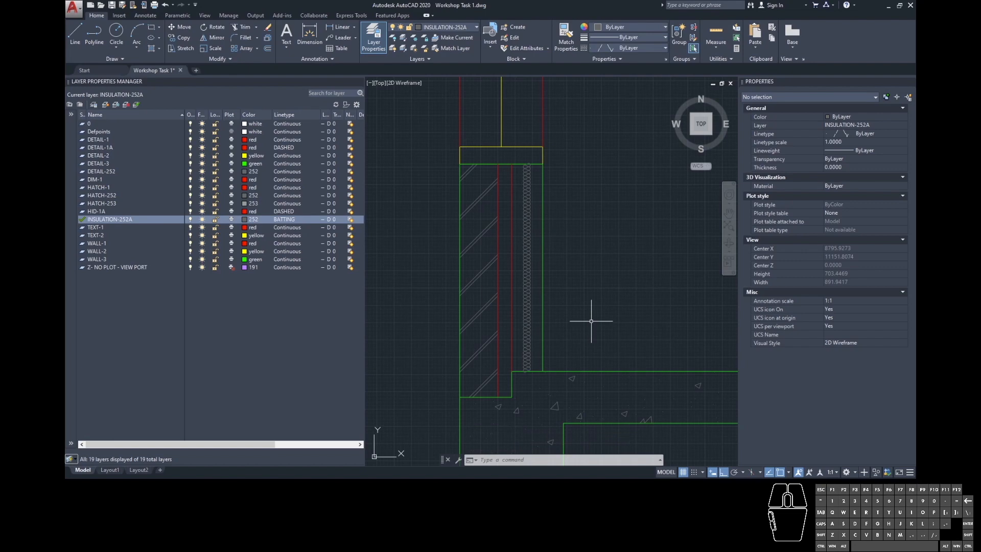
scroll(561, 301, "down", 5)
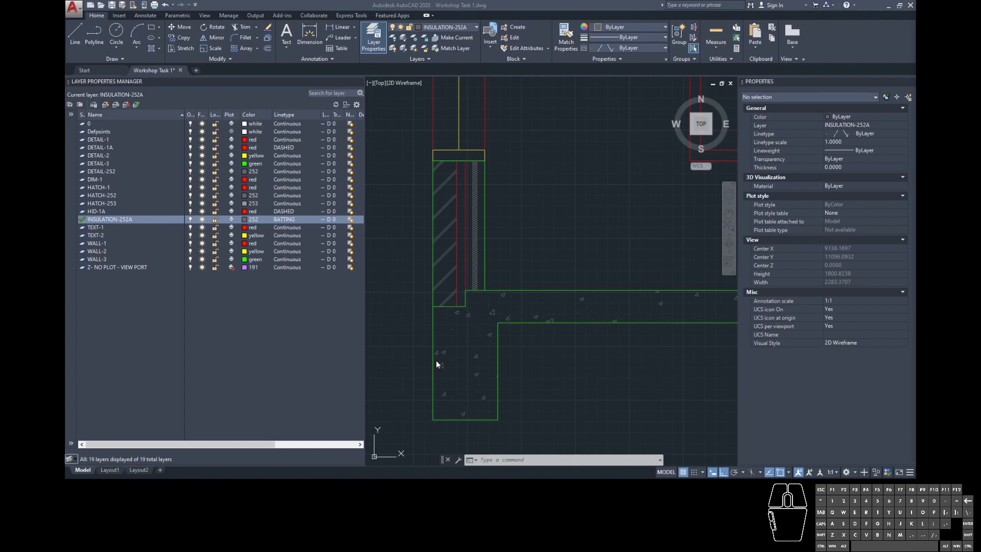
Step: In Layout1, stretch the plan viewport's upper edge upward to include the house section above the plan
left_click(110, 474)
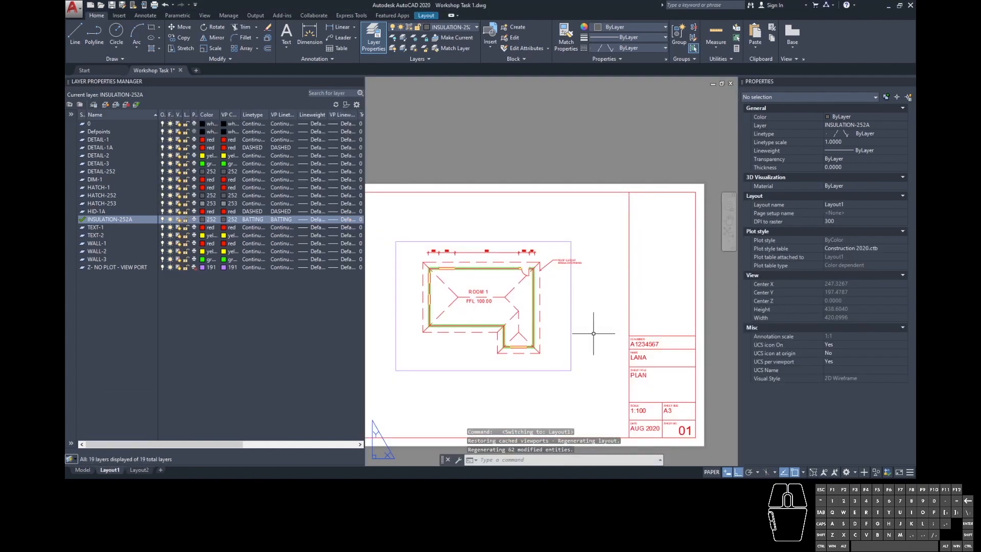
middle_click_drag(556, 381, 613, 369)
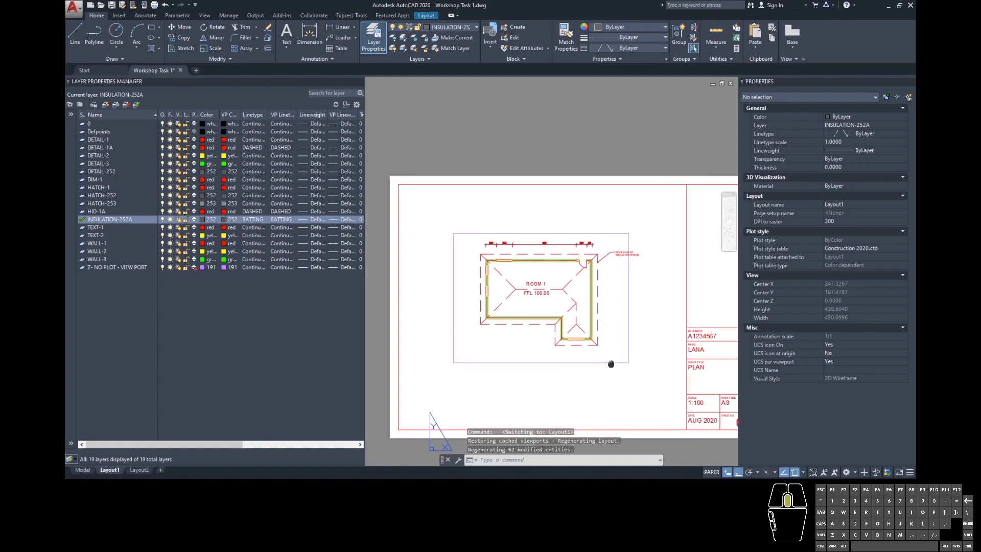
left_click(633, 299)
left_click(619, 207)
left_click(628, 234)
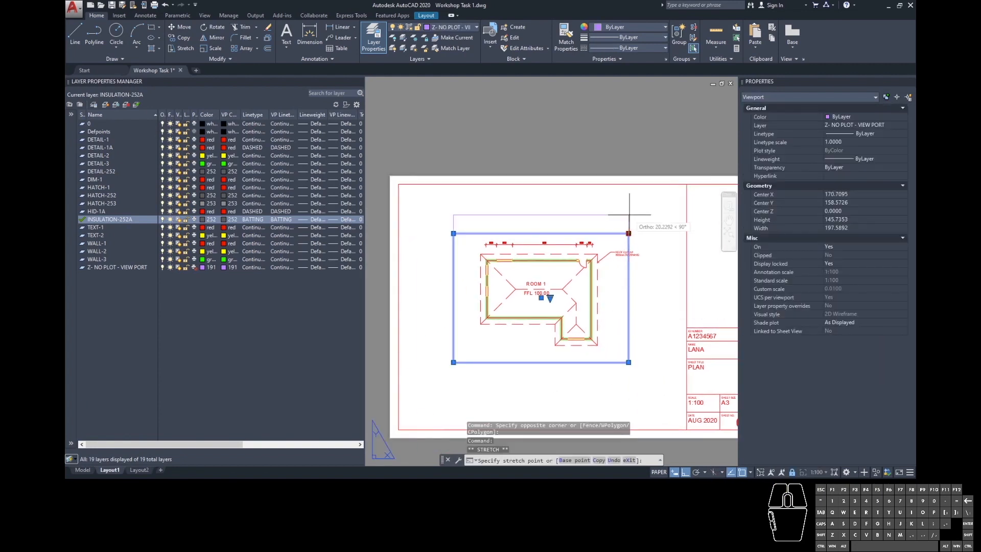
left_click(631, 152)
Step: Examine how the wall hatch, concrete hatch and insulation line display in the section within the Layout1 viewport
scroll(506, 223, "up", 6)
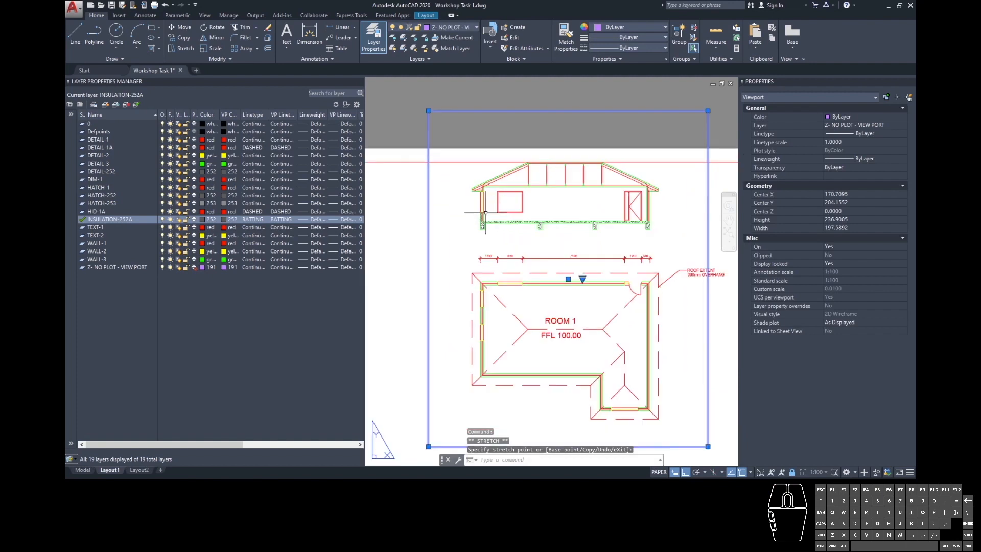
scroll(467, 217, "up", 4)
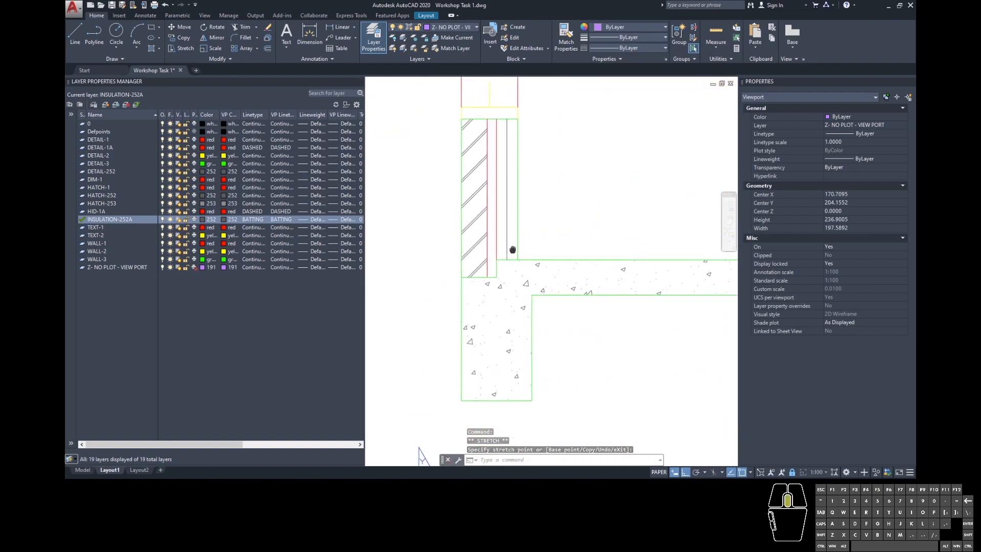
scroll(478, 317, "down", 7)
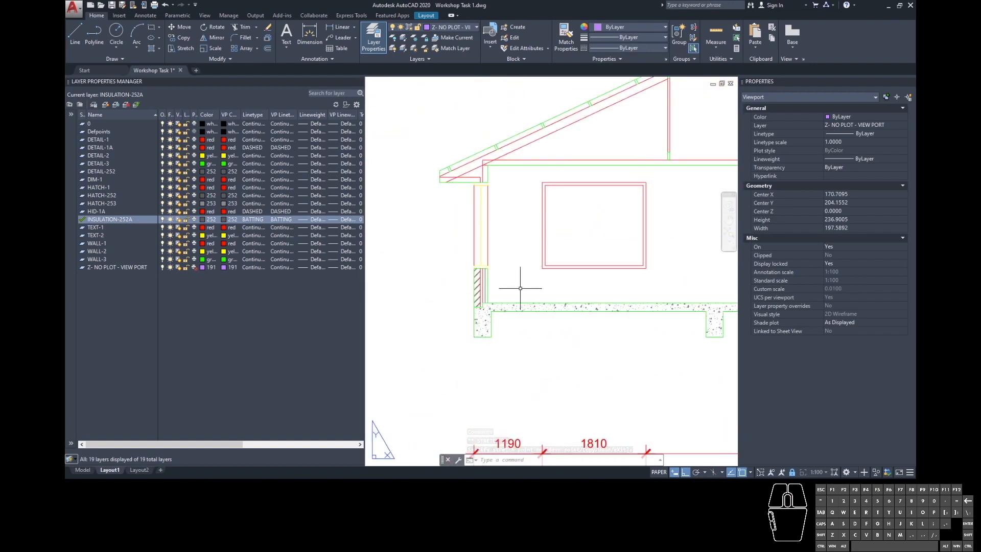
scroll(519, 317, "down", 1)
middle_click_drag(526, 337, 526, 256)
scroll(529, 250, "down", 4)
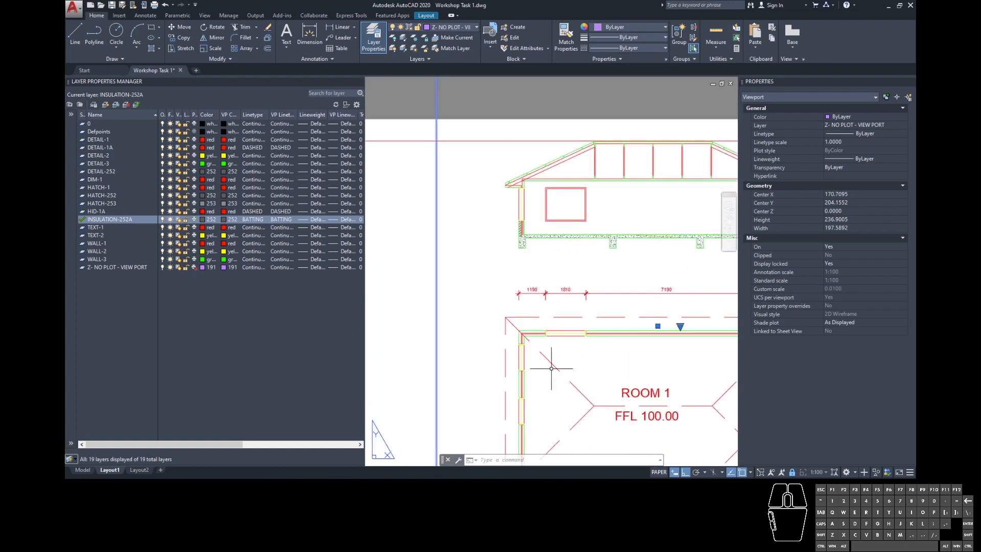
scroll(517, 221, "up", 6)
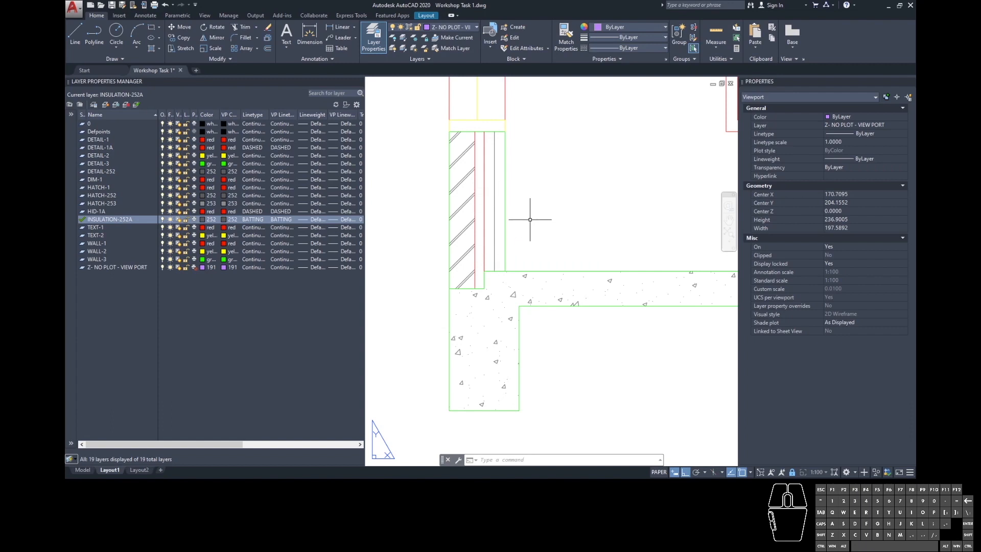
scroll(508, 212, "down", 5)
middle_click_drag(503, 240, 503, 211)
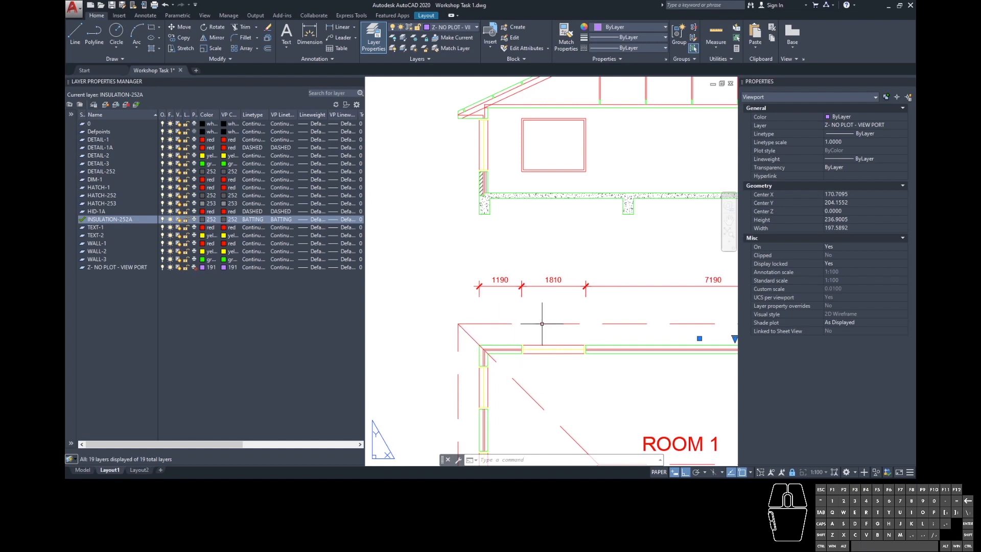
scroll(472, 179, "up", 6)
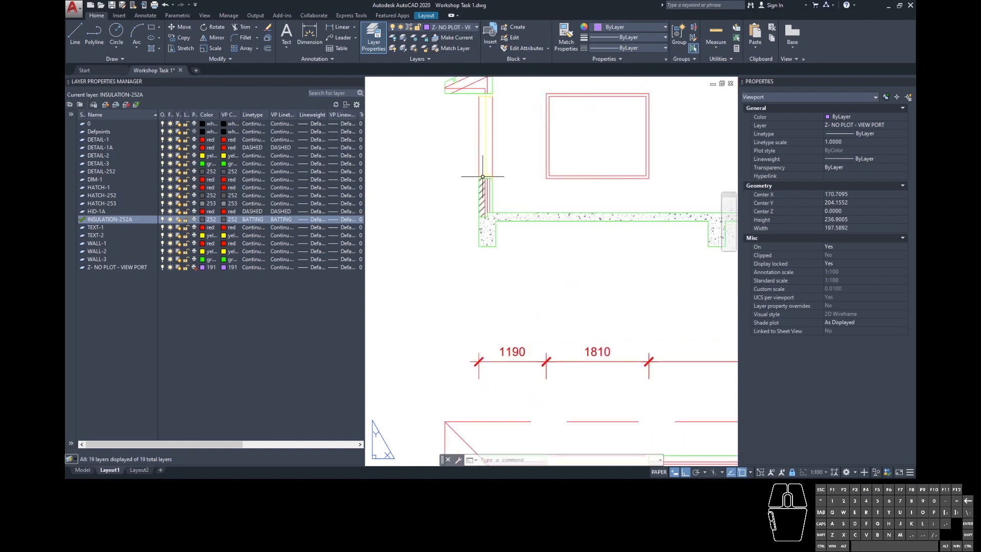
middle_click_drag(519, 234, 521, 192)
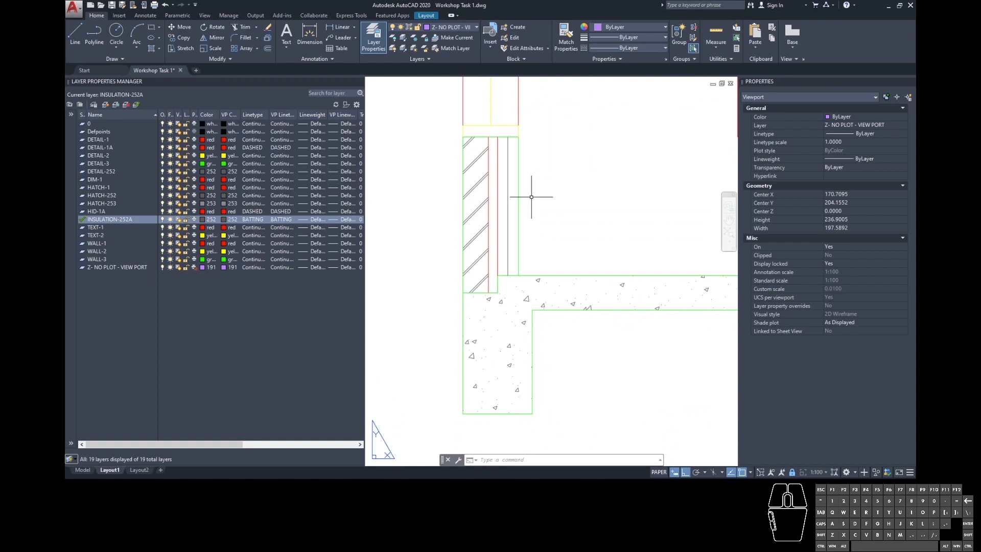
Step: Activate the viewport's model space and set the wall insulation line's linetype scale to 10
double_click(532, 195)
left_click(507, 207)
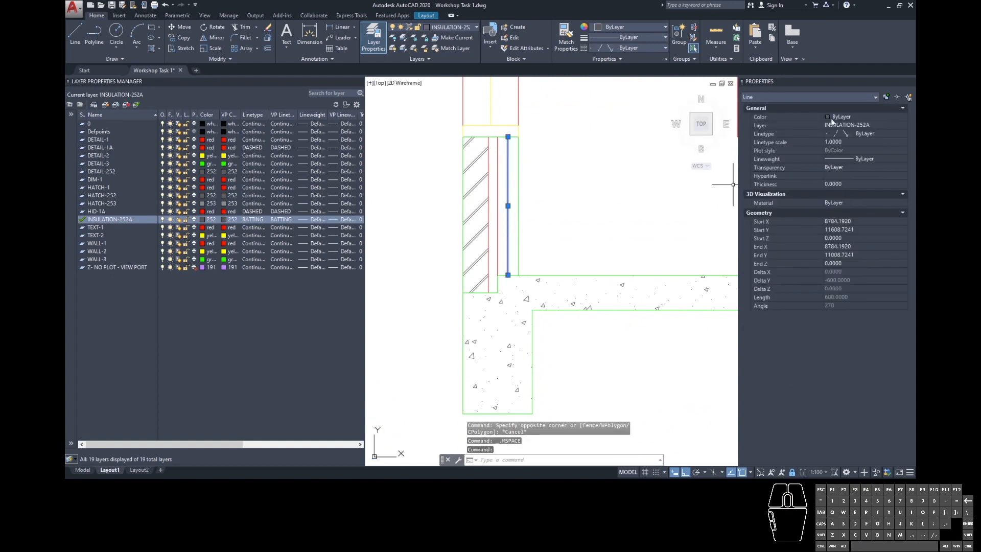
left_click(850, 142)
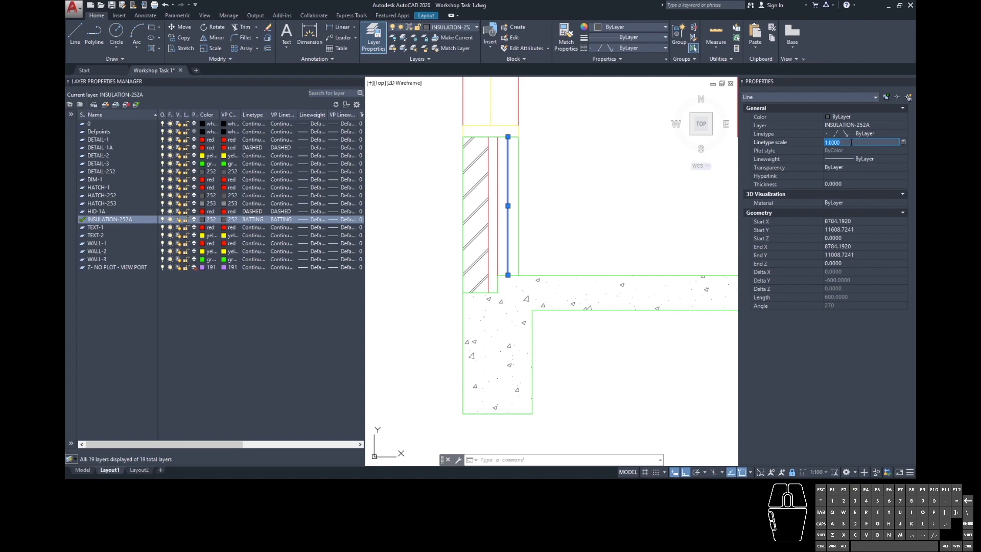
key("Return")
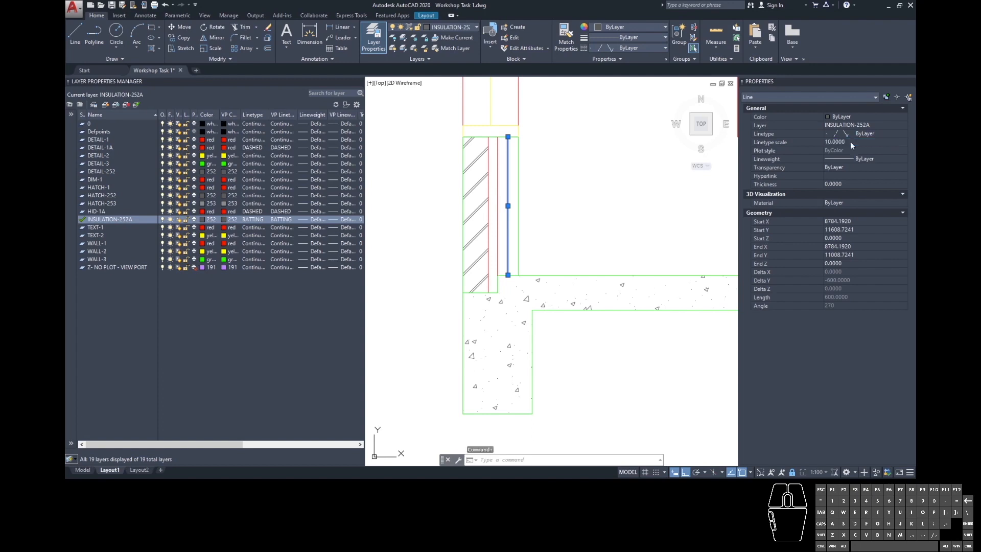
Step: Try linetype scales of 100 and 1000 on the wall insulation line
left_click(850, 142)
type("100")
key("Return")
left_click(850, 142)
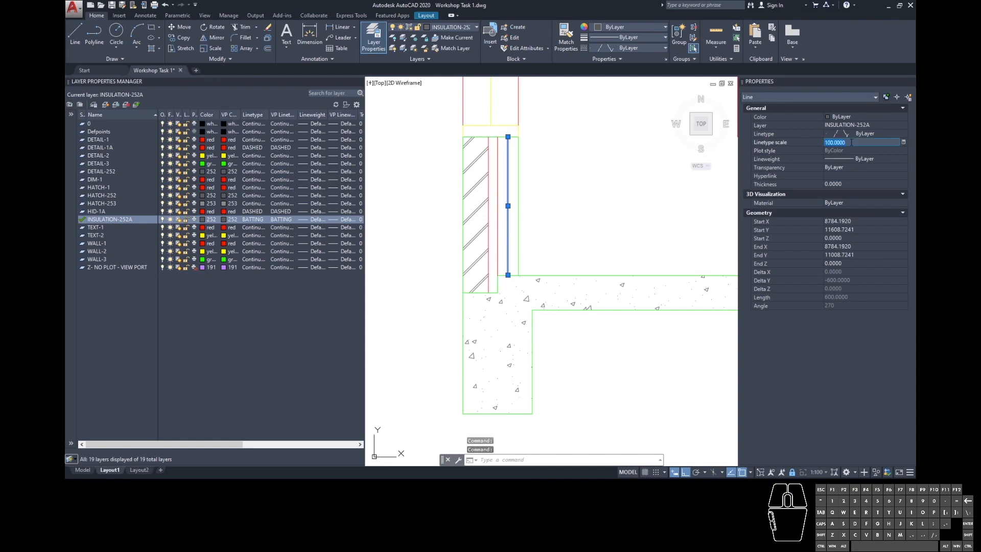
type("1000")
key("Return")
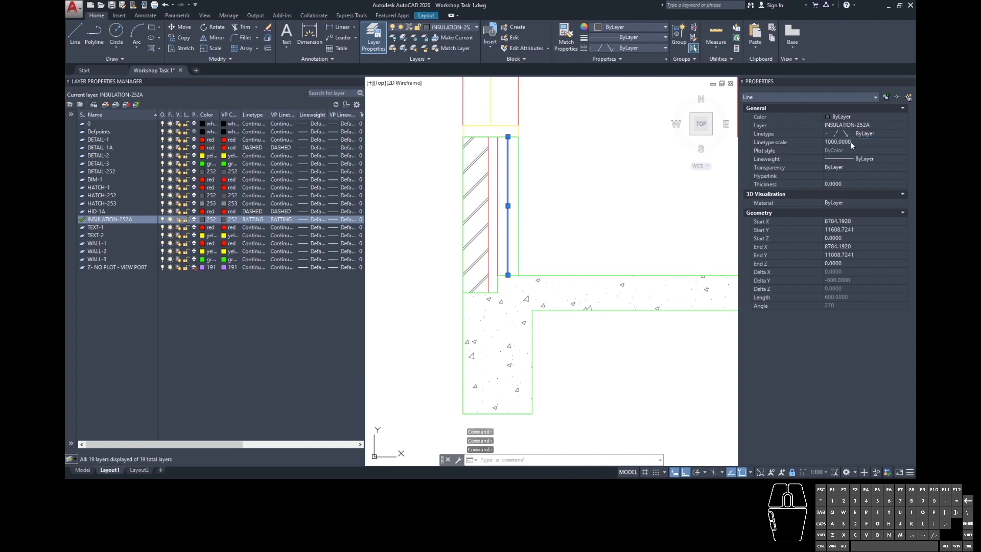
Step: Try linetype scales of 0.1 and 0.05 on the wall insulation line
left_click(850, 142)
type(".1")
key("Return")
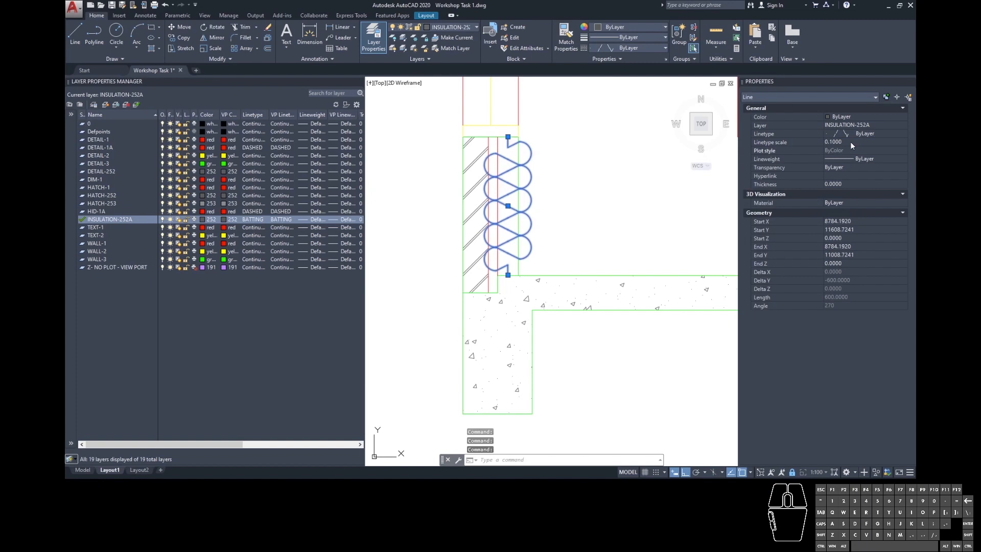
left_click(850, 142)
type(".05")
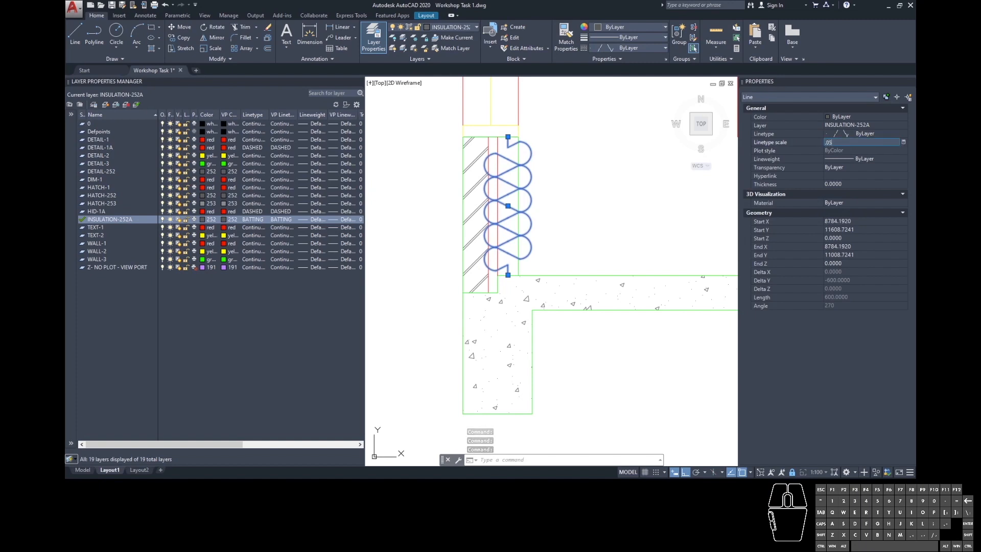
key("Return")
Step: Set the wall insulation line's linetype scale to 0.04 and deselect the line
left_click(850, 142)
type(".")
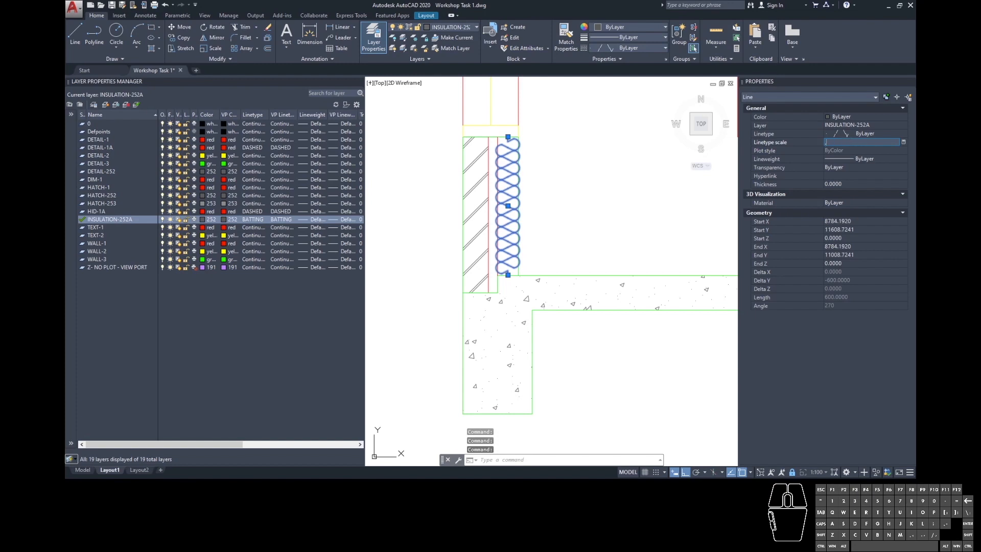
type("04")
key("Return")
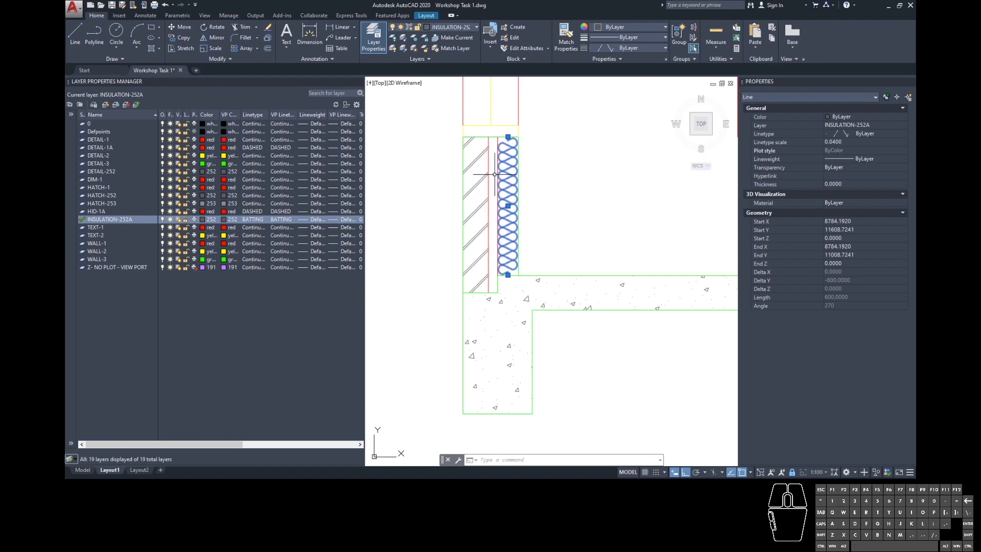
key("Escape")
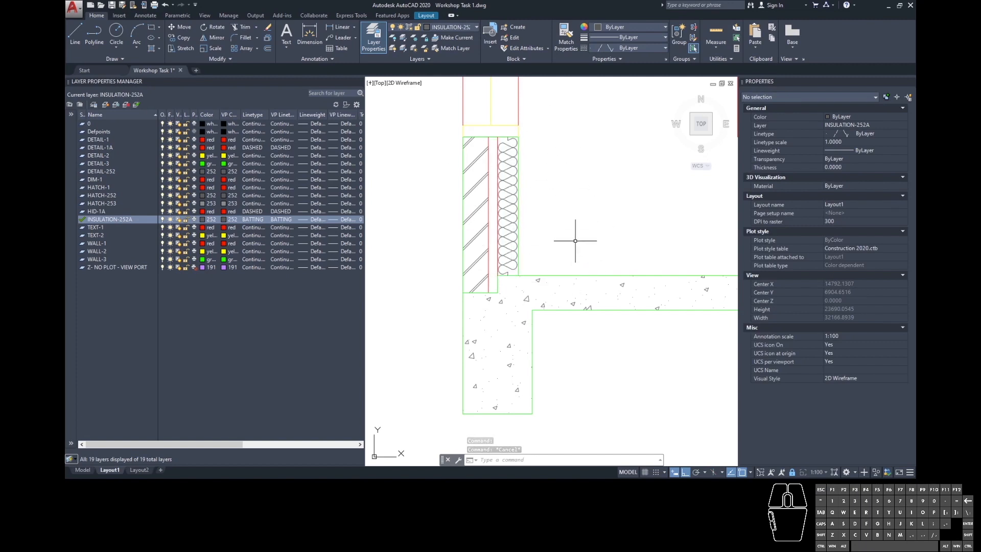
Step: Return to paper space and lower the plan viewport's upper edge so the viewport frames only the floor plan
scroll(480, 231, "down", 6)
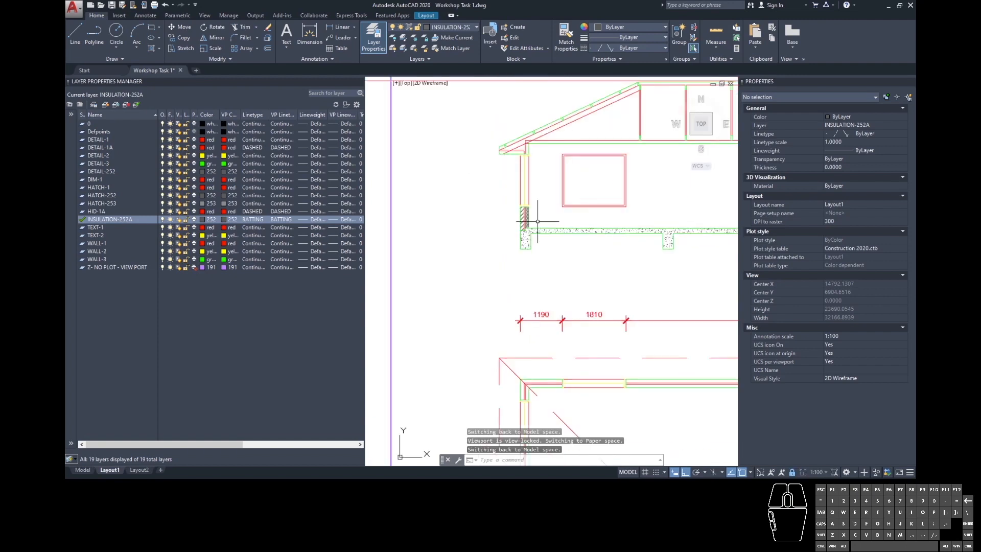
scroll(481, 231, "down", 4)
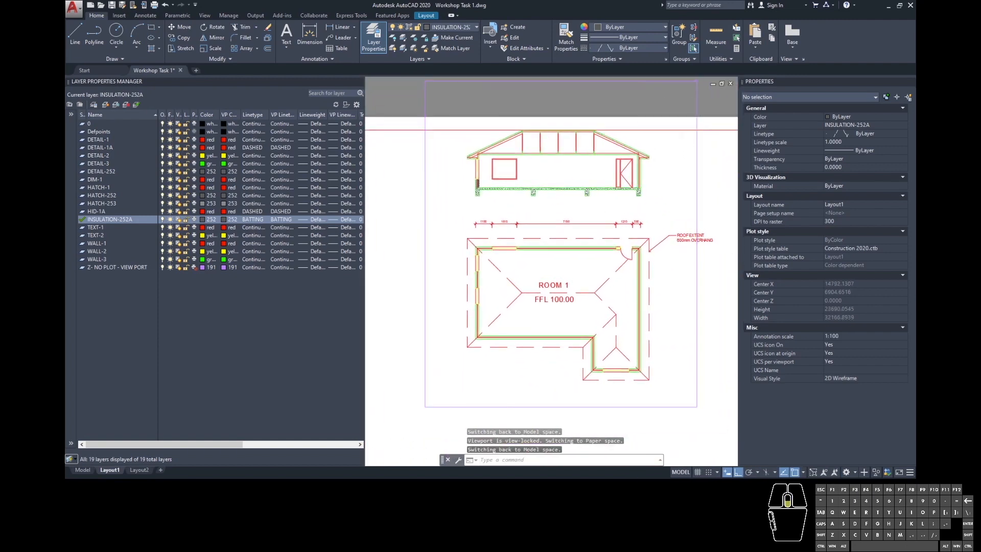
double_click(414, 137)
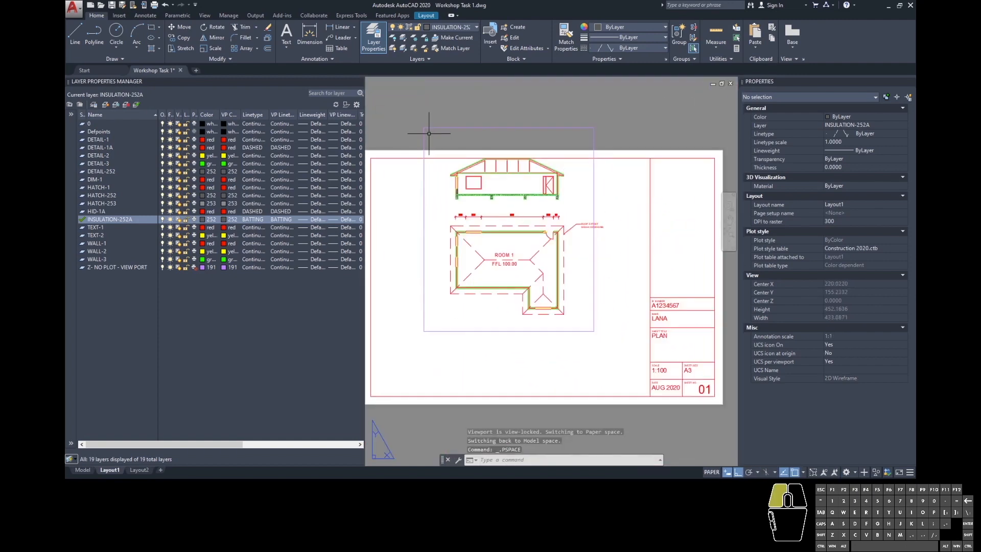
left_click(423, 127)
left_click(423, 127)
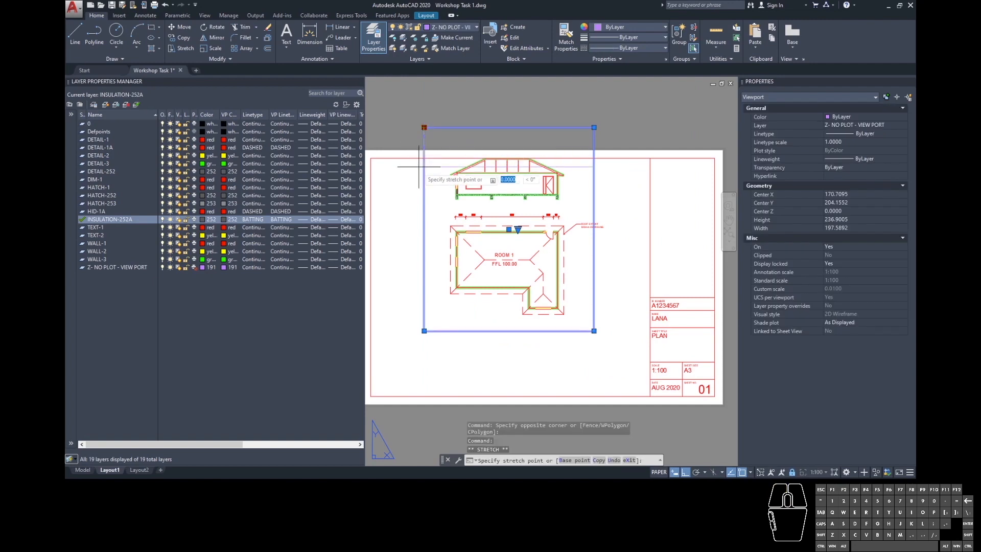
left_click(424, 207)
key("Escape")
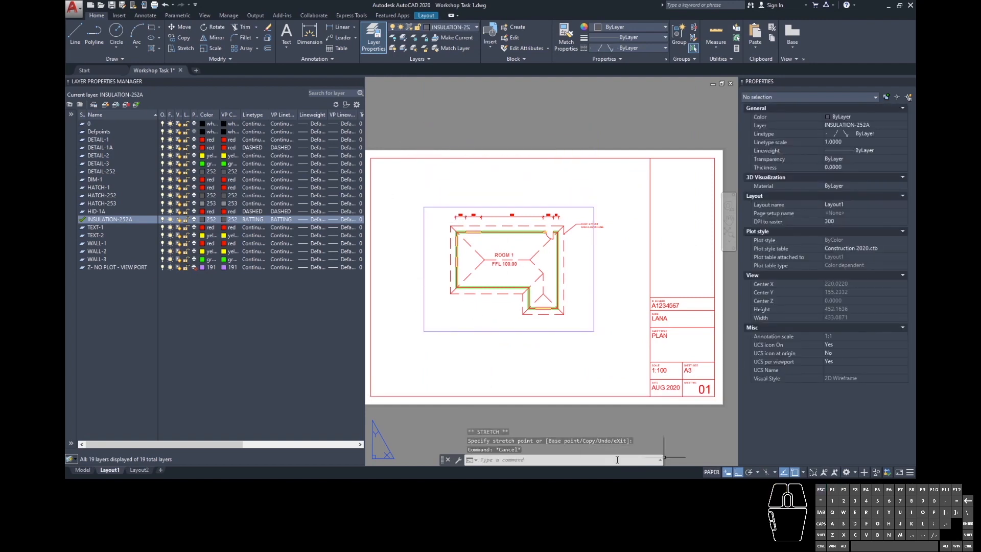
Step: Switch to model space and examine the insulation line in the section's lower wall beneath the window
left_click(83, 470)
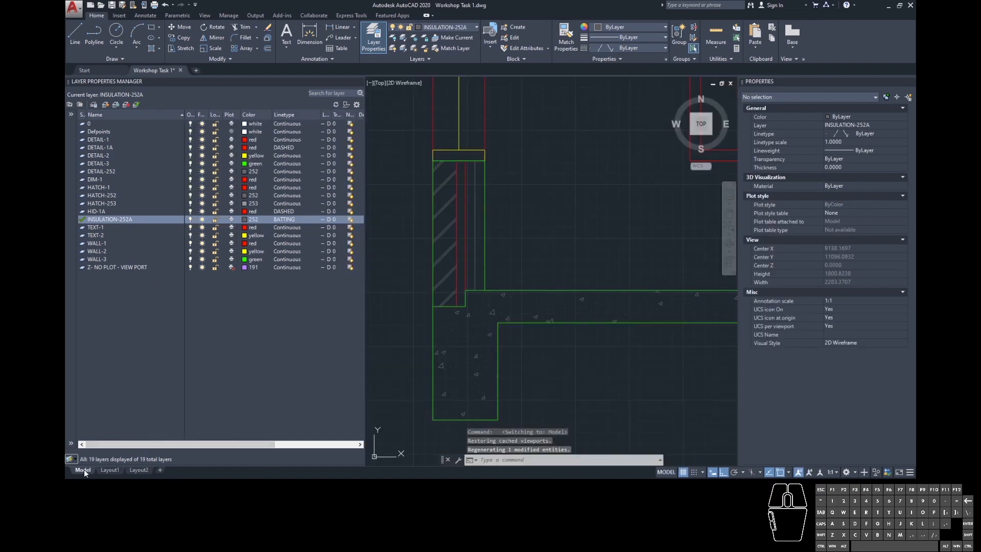
middle_click_drag(514, 243, 545, 262)
scroll(598, 315, "up", 2)
left_click(553, 326)
left_click(530, 335)
key("Escape")
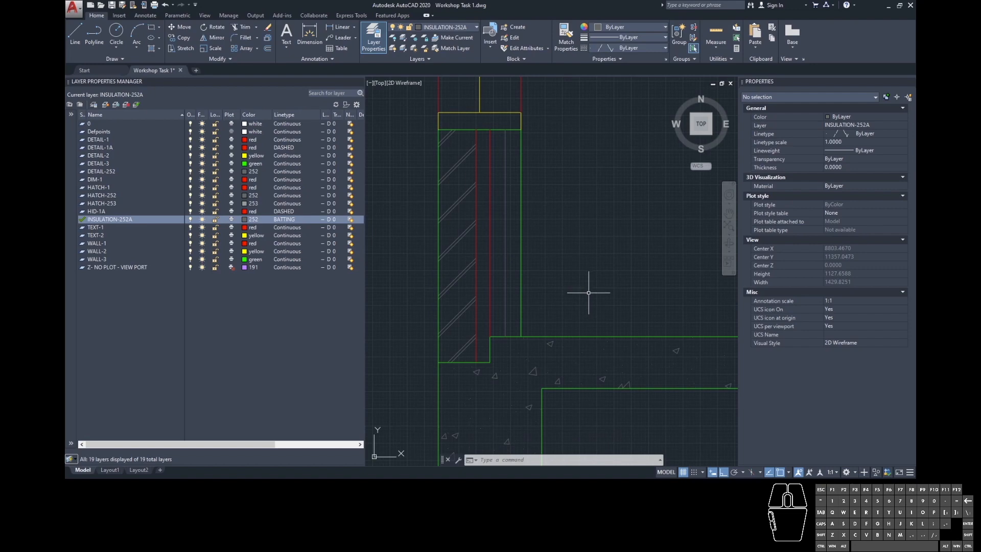
scroll(512, 309, "down", 2)
middle_click_drag(519, 255, 526, 280)
left_click(519, 282)
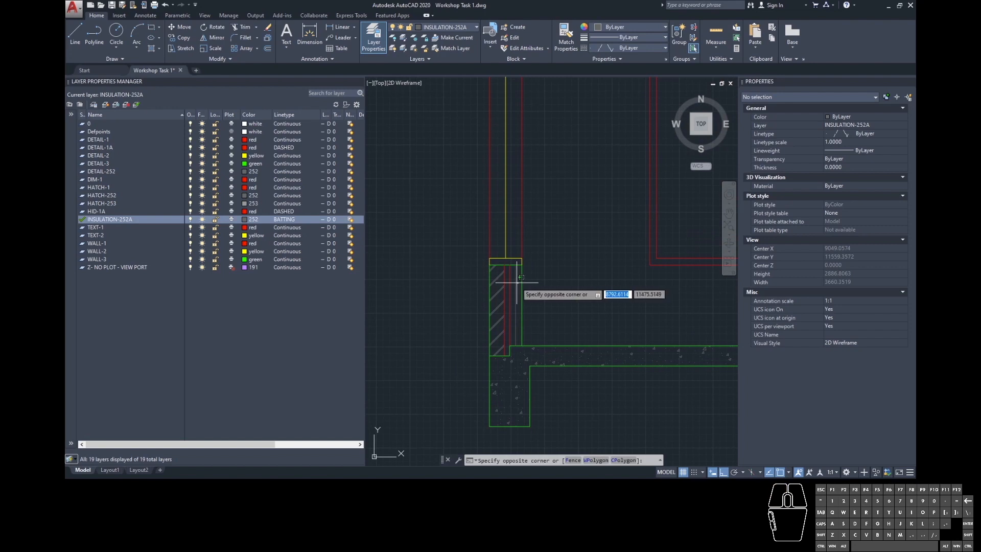
left_click(514, 281)
key("Escape")
Step: Draw a vertical insulation line in the wall above the window, from the window head up to the ceiling line
middle_click_drag(555, 203, 505, 261)
scroll(504, 261, "down", 2)
scroll(473, 133, "up", 4)
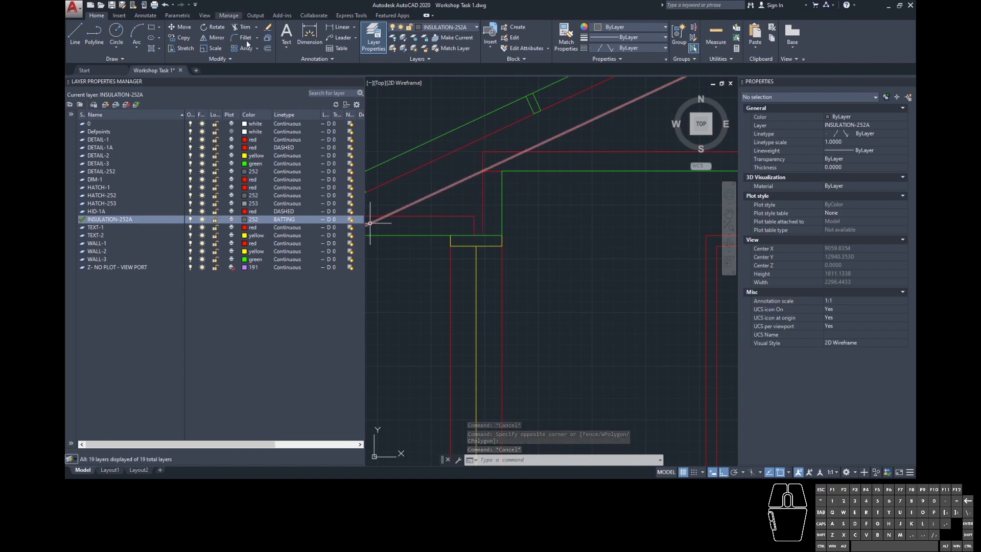
left_click(72, 33)
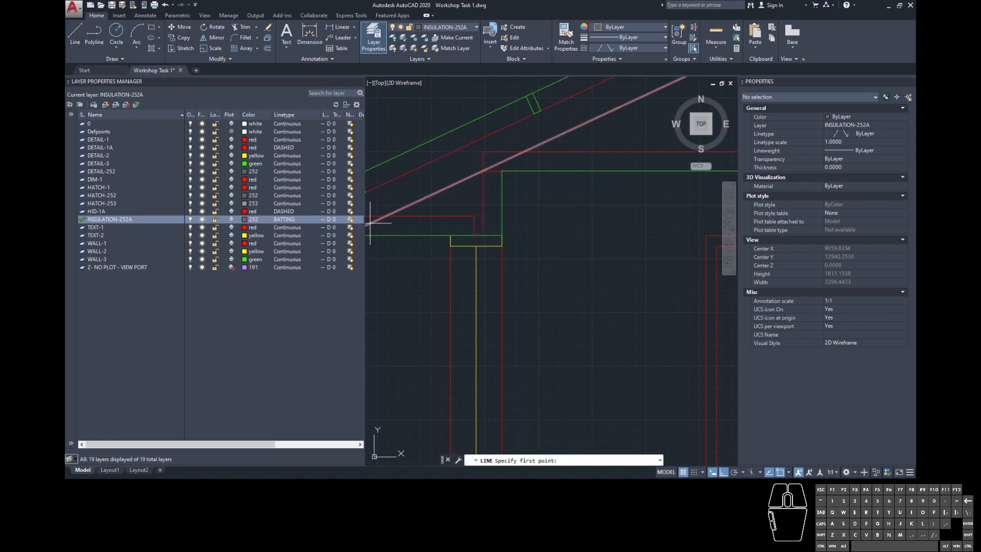
left_click(492, 236)
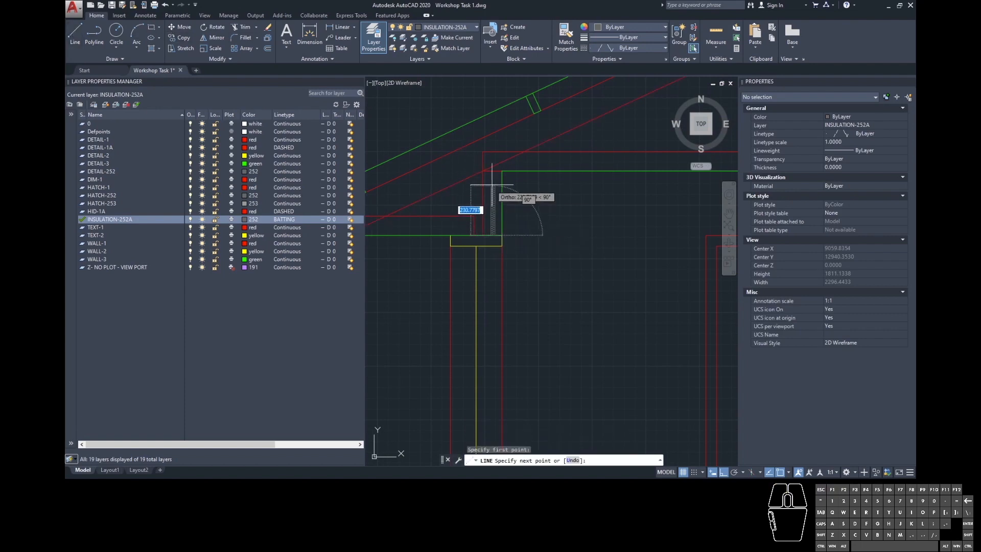
left_click(493, 171)
key("Escape")
Step: Match the properties of the lower wall's insulation line onto the insulation line above the window
scroll(532, 212, "down", 1)
middle_click_drag(545, 253, 517, 128)
key("Escape")
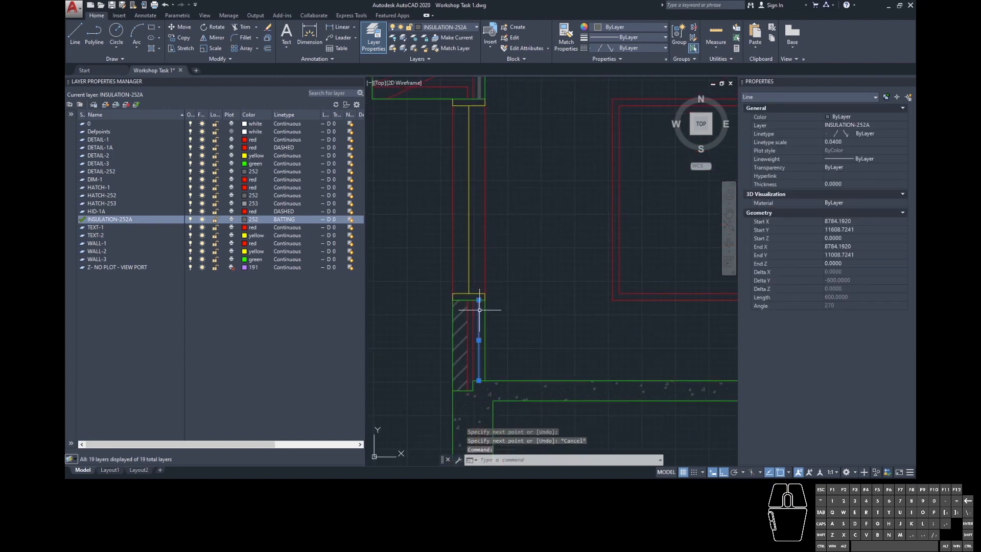
middle_click_drag(486, 253, 491, 273)
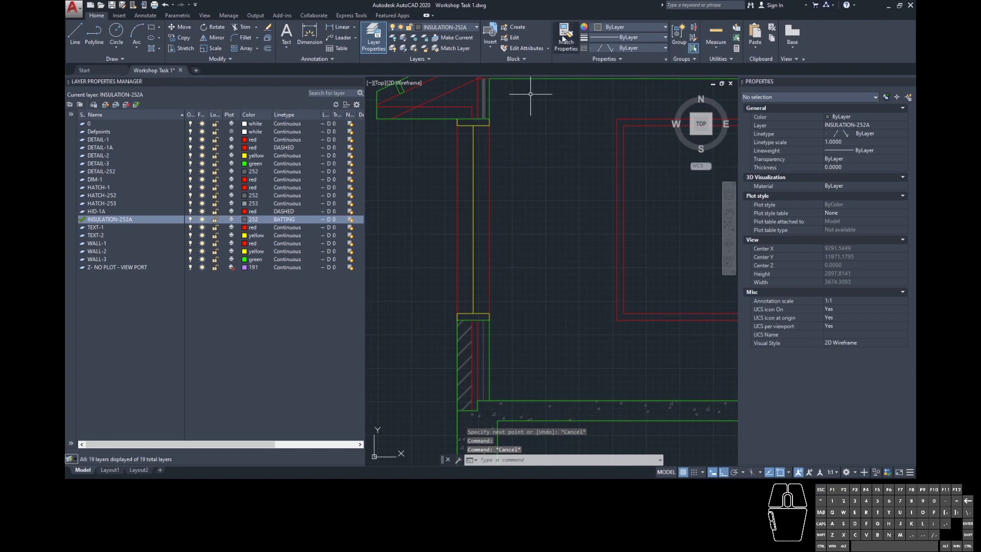
left_click(564, 37)
left_click(564, 37)
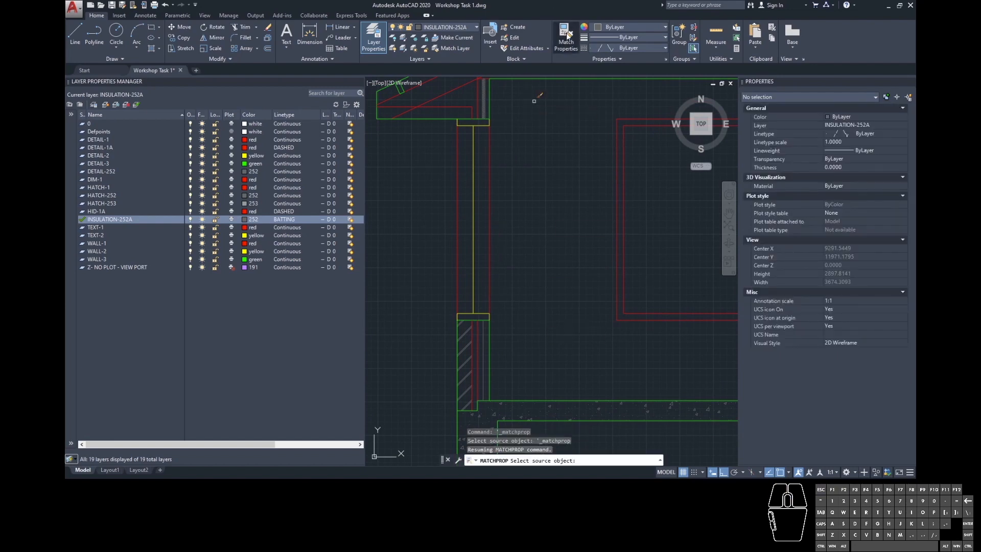
left_click(483, 352)
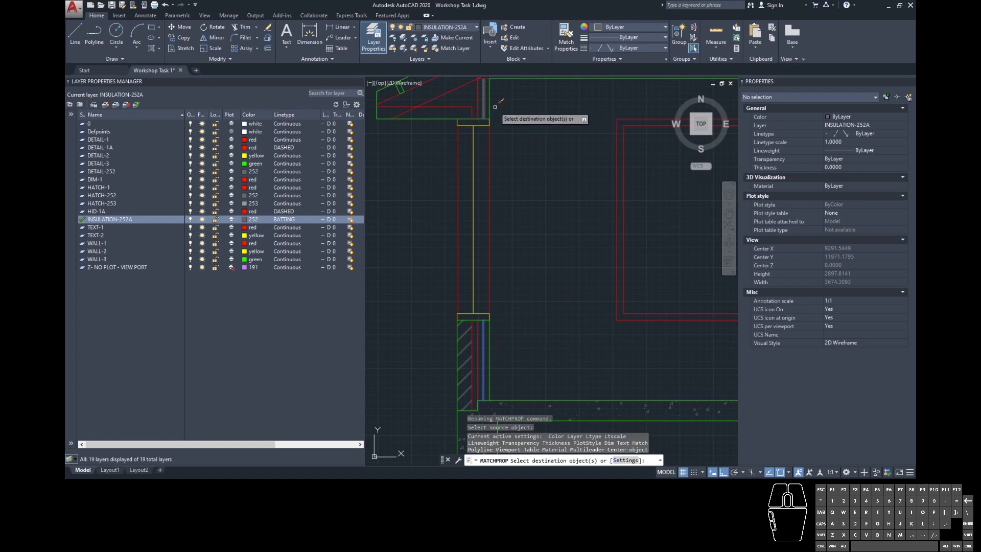
middle_click_drag(532, 126, 503, 155)
key("Escape")
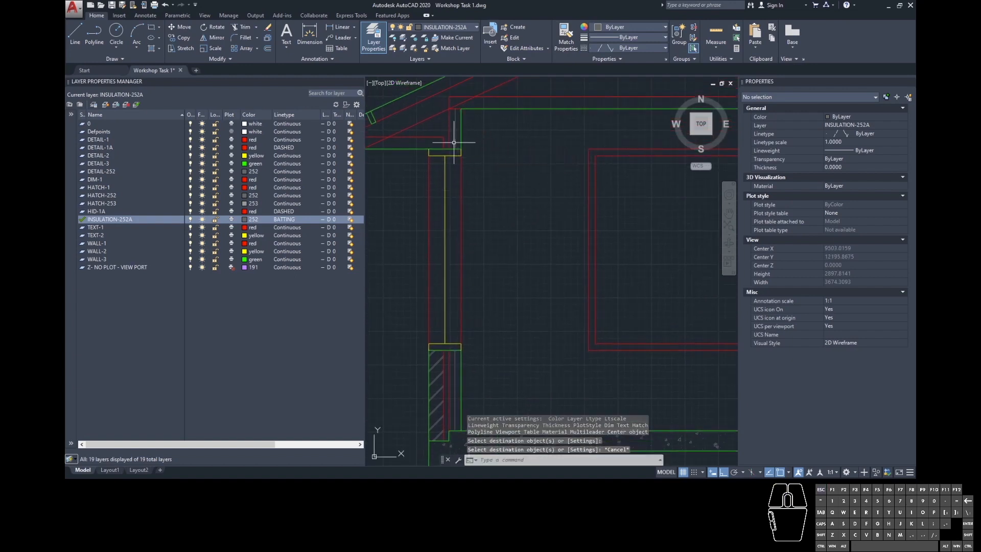
left_click(454, 368)
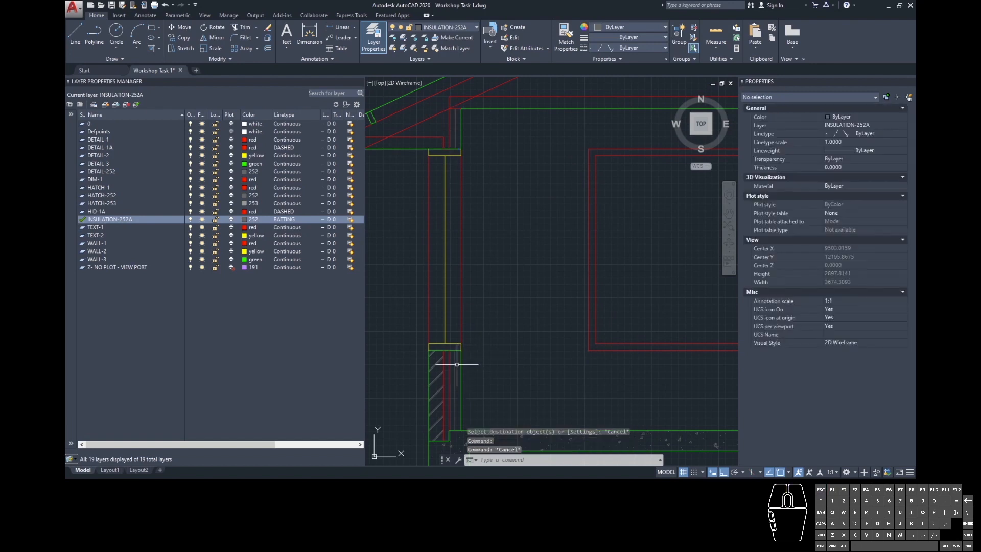
key("Escape")
middle_click_drag(526, 362, 490, 341)
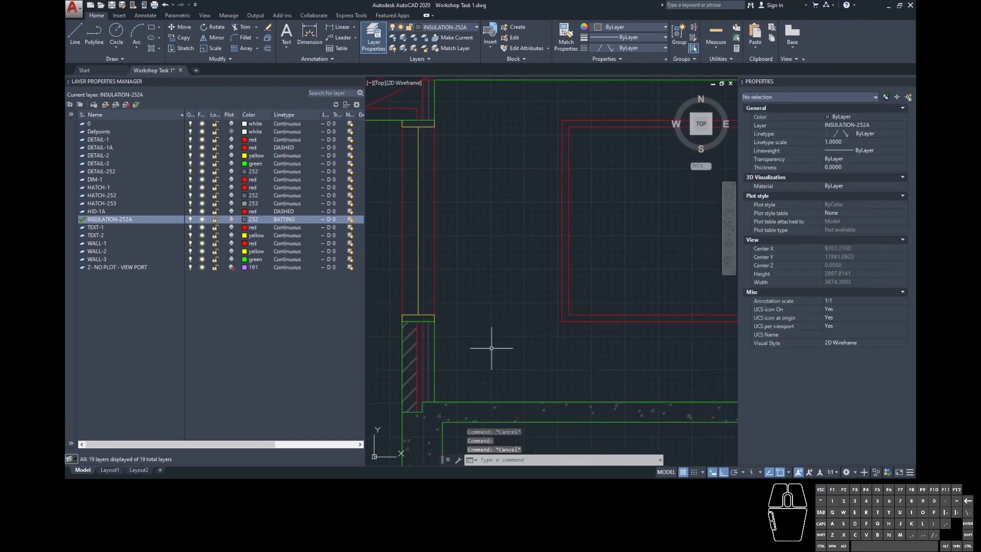
scroll(505, 324, "down", 6)
mouse_move(506, 324)
middle_mouse_down()
mouse_move(459, 334)
mouse_move(490, 332)
mouse_move(510, 185)
middle_mouse_up()
scroll(498, 334, "down", 2)
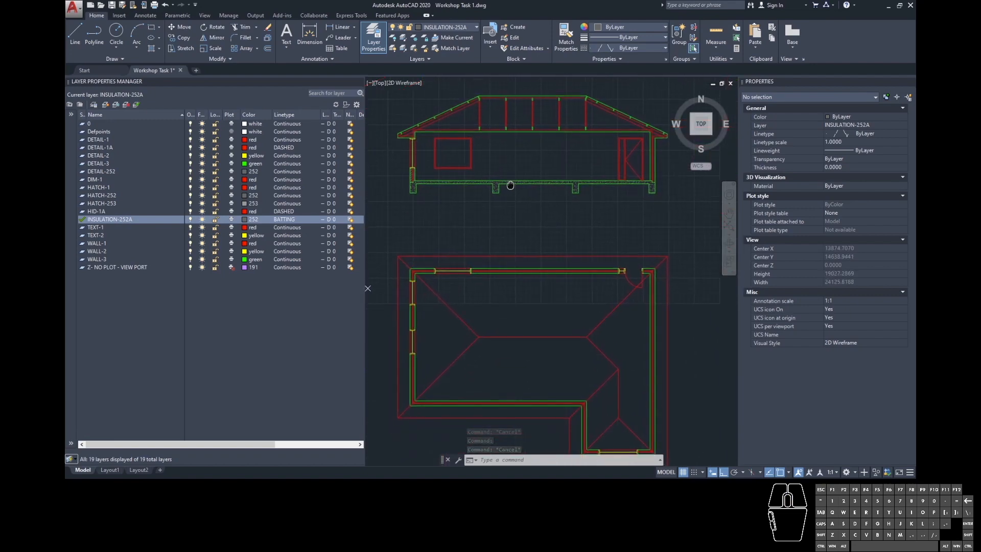